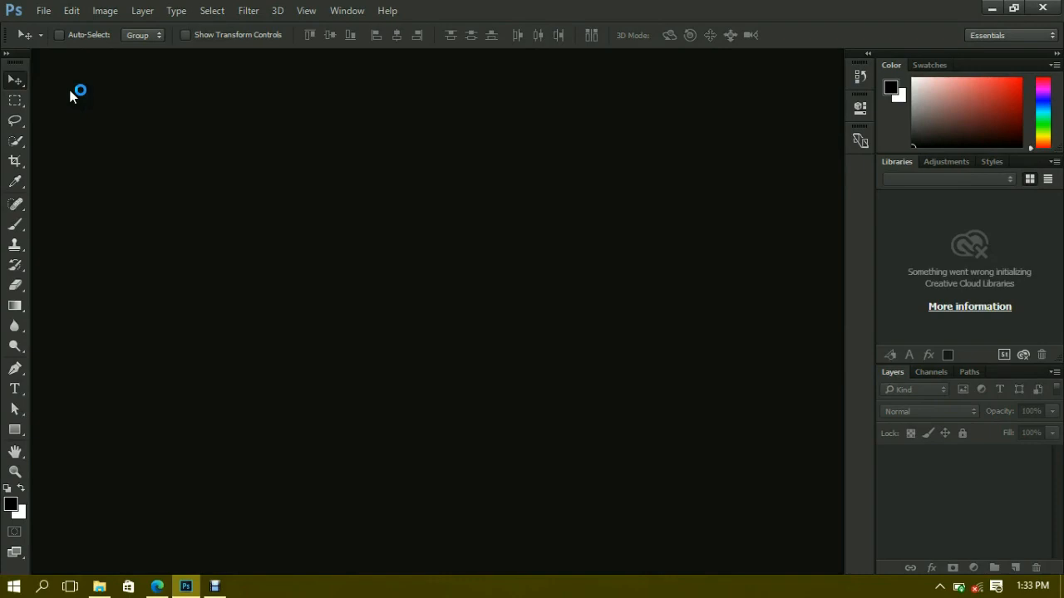
Start a new document named "New" using the International Paper type at A4 size
{"action": "left_click", "coordinate": [43, 11]}
{"action": "left_click", "coordinate": [66, 28]}
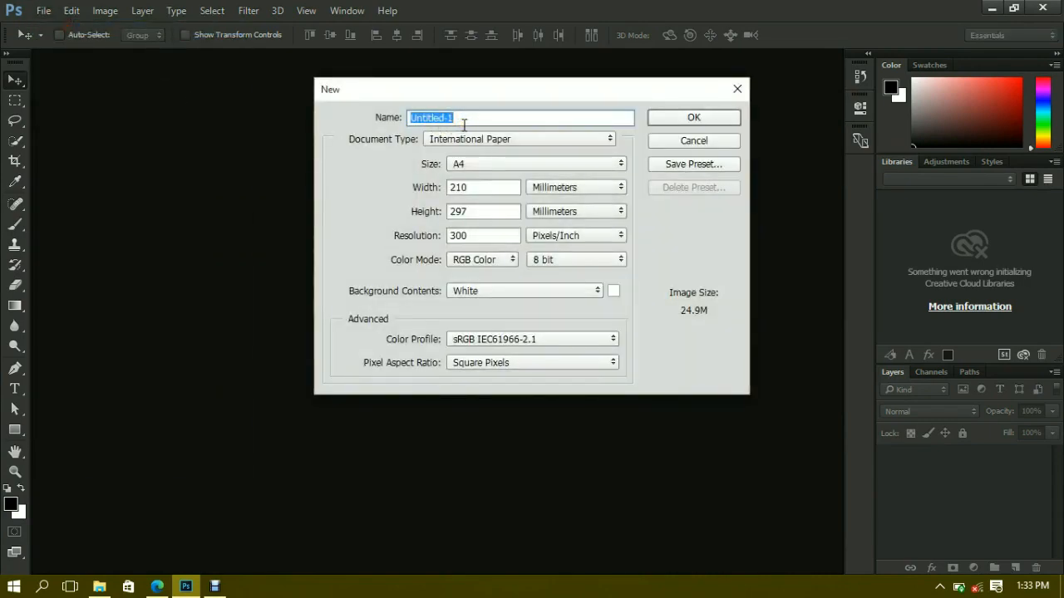
{"action": "key", "text": "BackSpace"}
{"action": "left_click", "coordinate": [607, 143]}
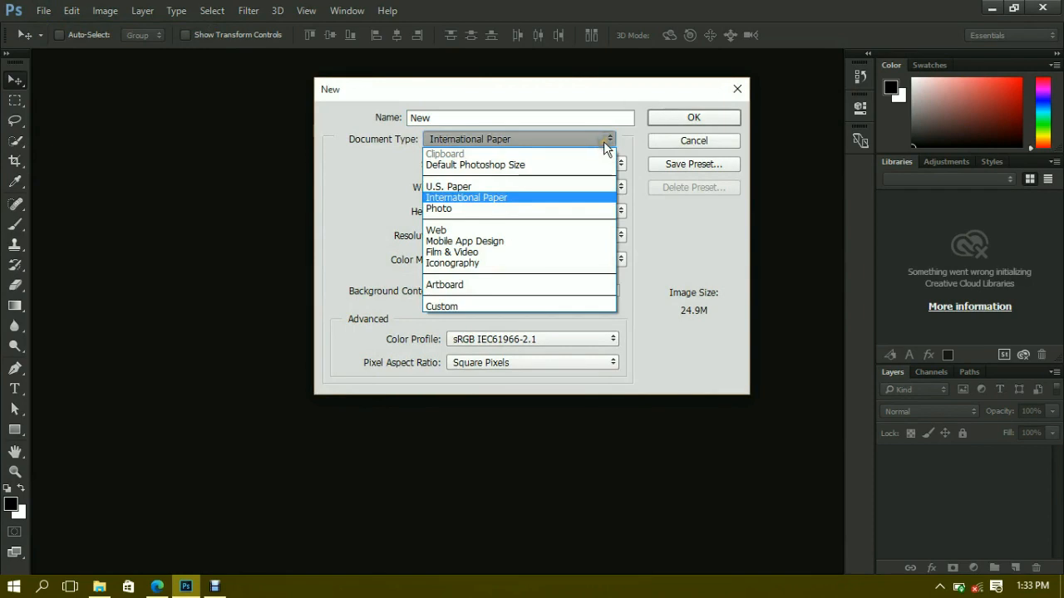
{"action": "left_click", "coordinate": [482, 198]}
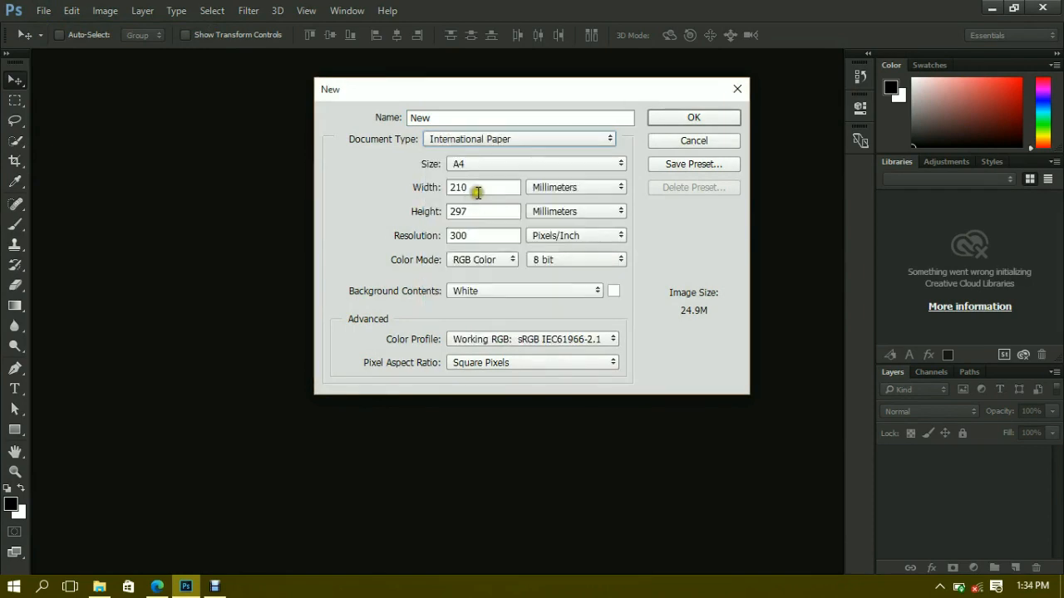
{"action": "left_click", "coordinate": [489, 165]}
{"action": "left_click", "coordinate": [479, 179]}
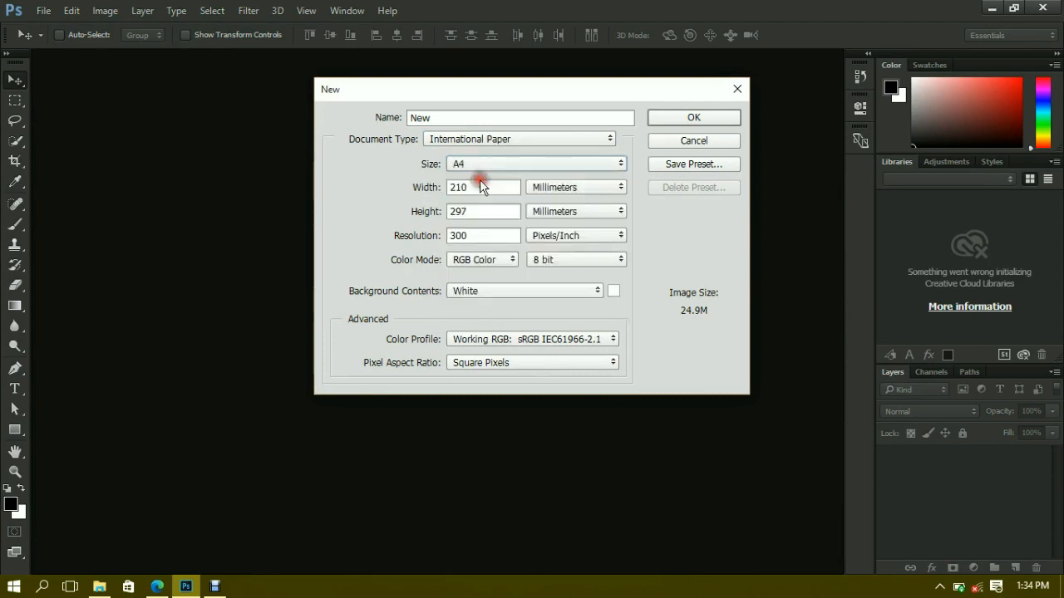
Switch the document dimensions to pixels and create it at 300 pixels/inch
{"action": "left_click", "coordinate": [577, 187]}
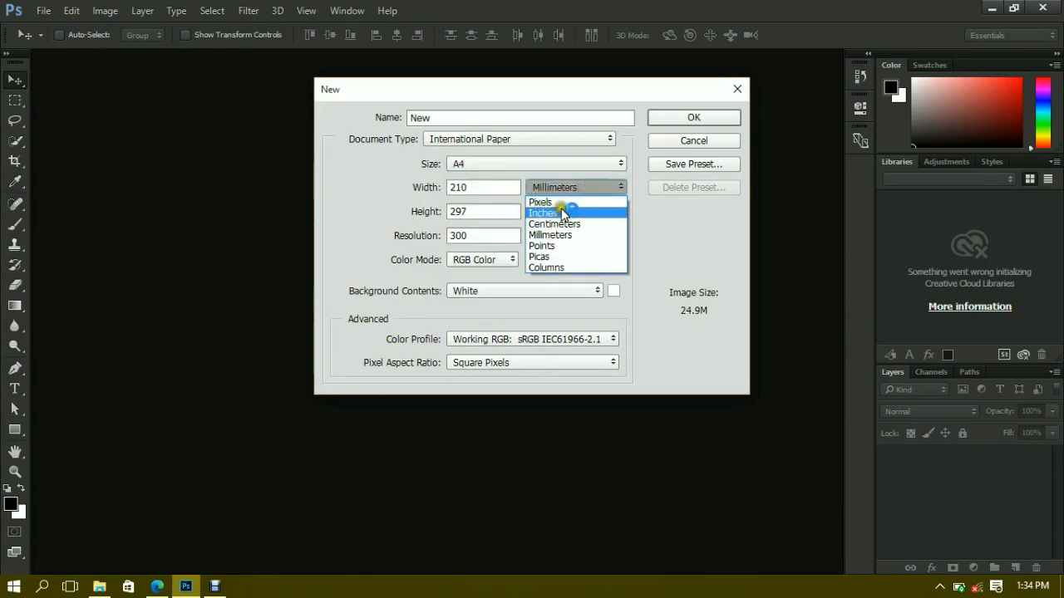
{"action": "left_click", "coordinate": [561, 202]}
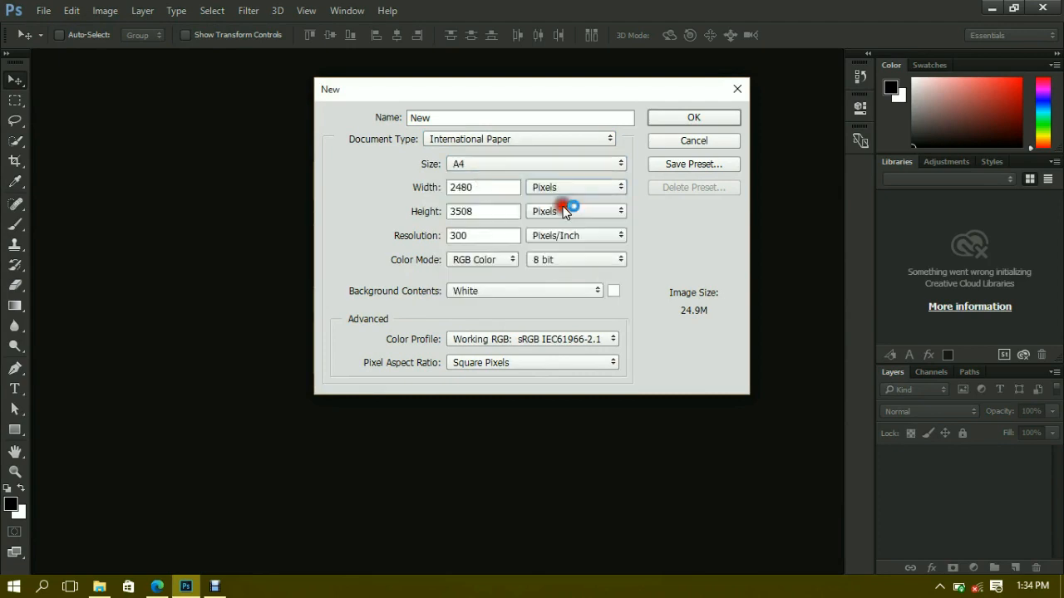
{"action": "left_click", "coordinate": [471, 236]}
{"action": "left_click", "coordinate": [672, 118]}
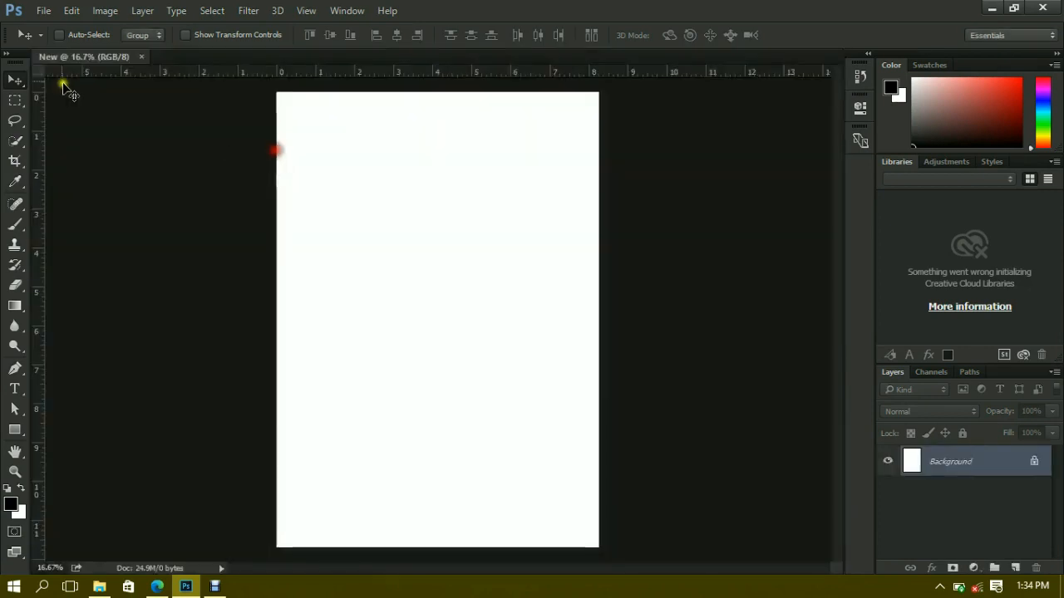
Place the Automating1 image from the Desktop as an embedded object and shift it slightly up and to the right on the page
{"action": "left_click", "coordinate": [41, 10]}
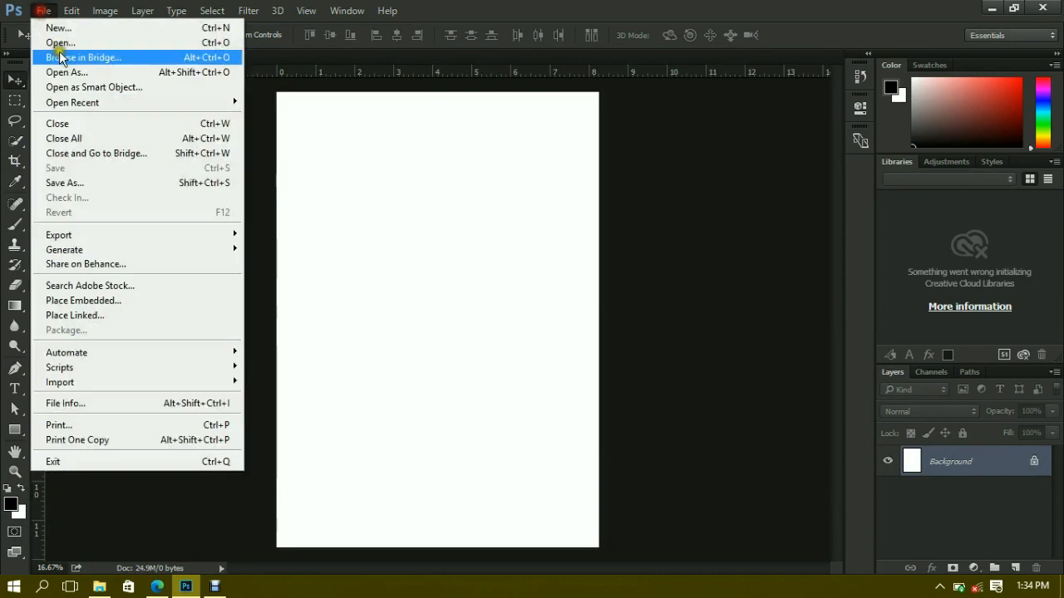
{"action": "left_click", "coordinate": [128, 300]}
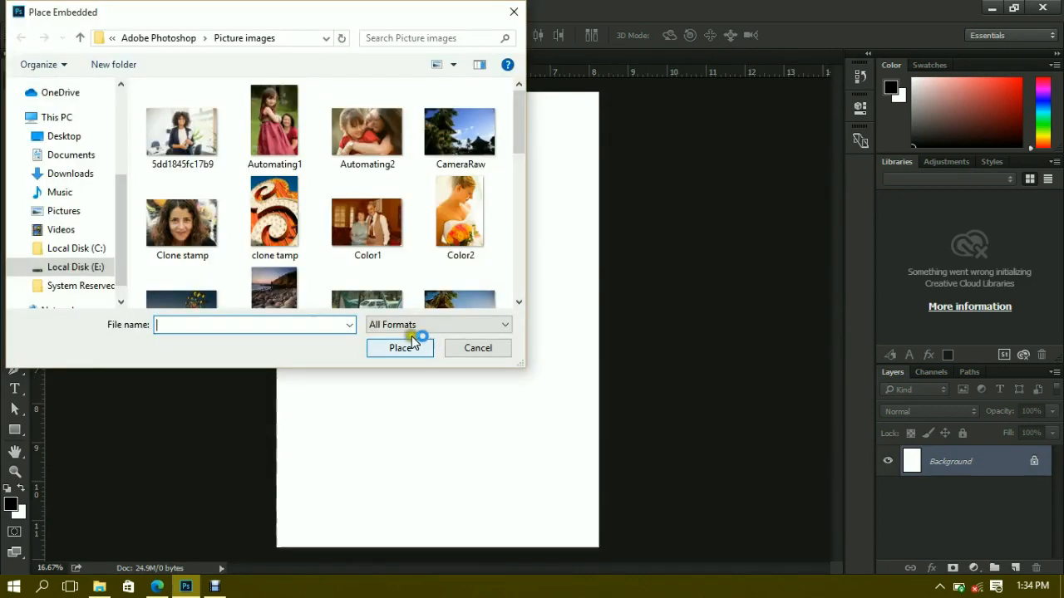
{"action": "left_click", "coordinate": [66, 136]}
{"action": "left_click", "coordinate": [276, 217]}
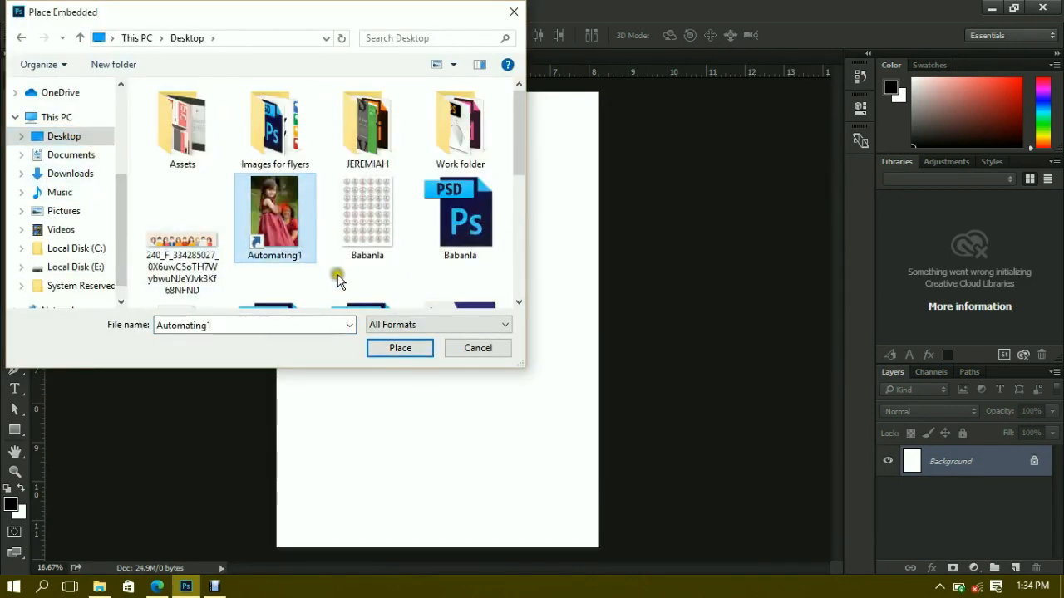
{"action": "left_click", "coordinate": [397, 349]}
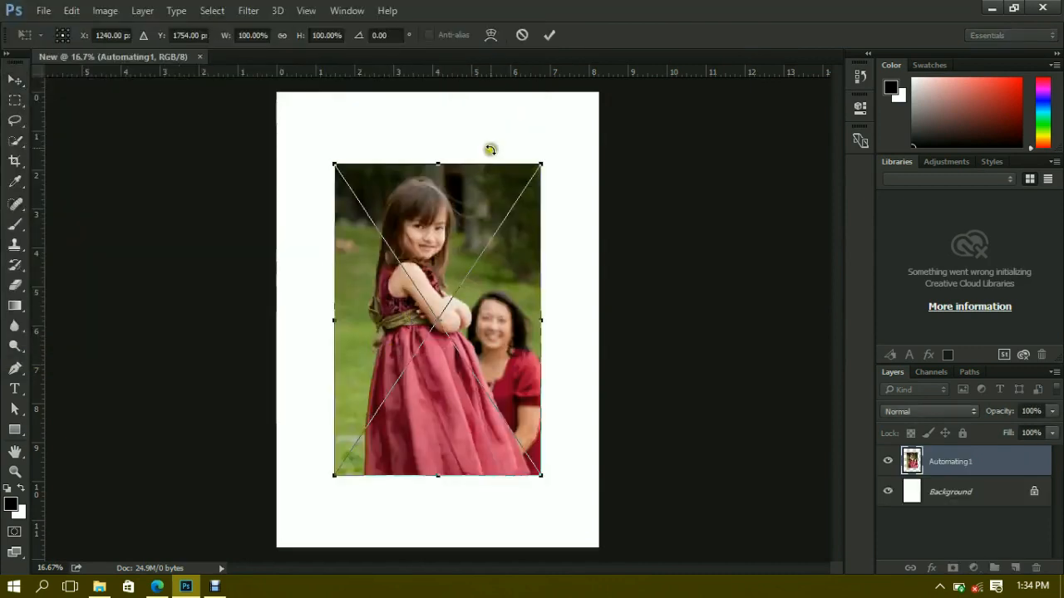
{"action": "left_click", "coordinate": [549, 36]}
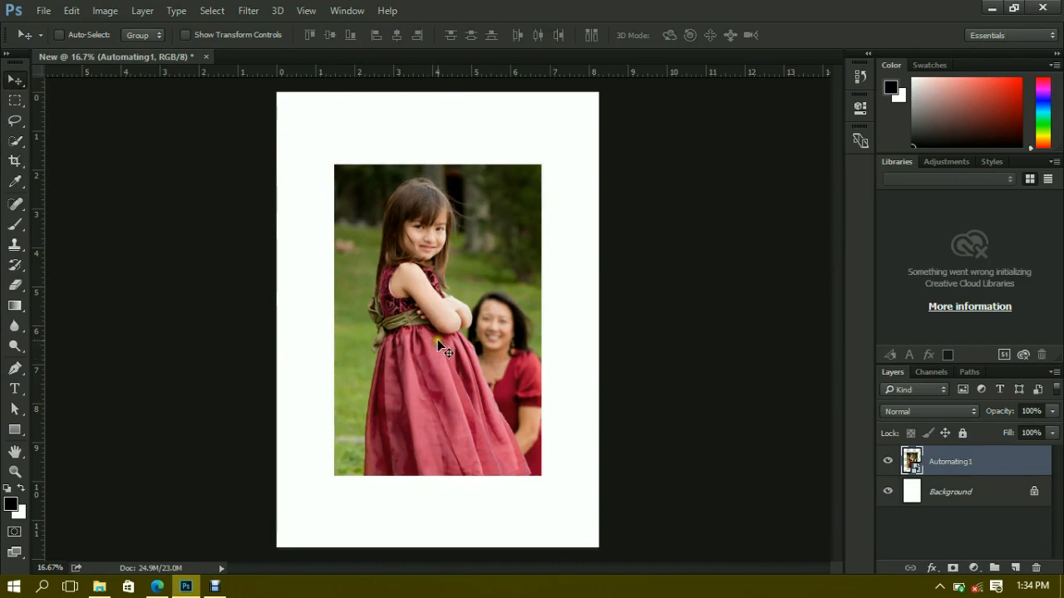
{"action": "mouse_move", "coordinate": [437, 339]}
{"action": "left_mouse_down"}
{"action": "mouse_move", "coordinate": [409, 328]}
{"action": "mouse_move", "coordinate": [458, 319]}
{"action": "mouse_move", "coordinate": [433, 363]}
{"action": "mouse_move", "coordinate": [415, 365]}
{"action": "mouse_move", "coordinate": [424, 329]}
{"action": "mouse_move", "coordinate": [400, 292]}
{"action": "mouse_move", "coordinate": [402, 274]}
{"action": "mouse_move", "coordinate": [446, 312]}
{"action": "mouse_move", "coordinate": [446, 331]}
{"action": "left_mouse_up"}
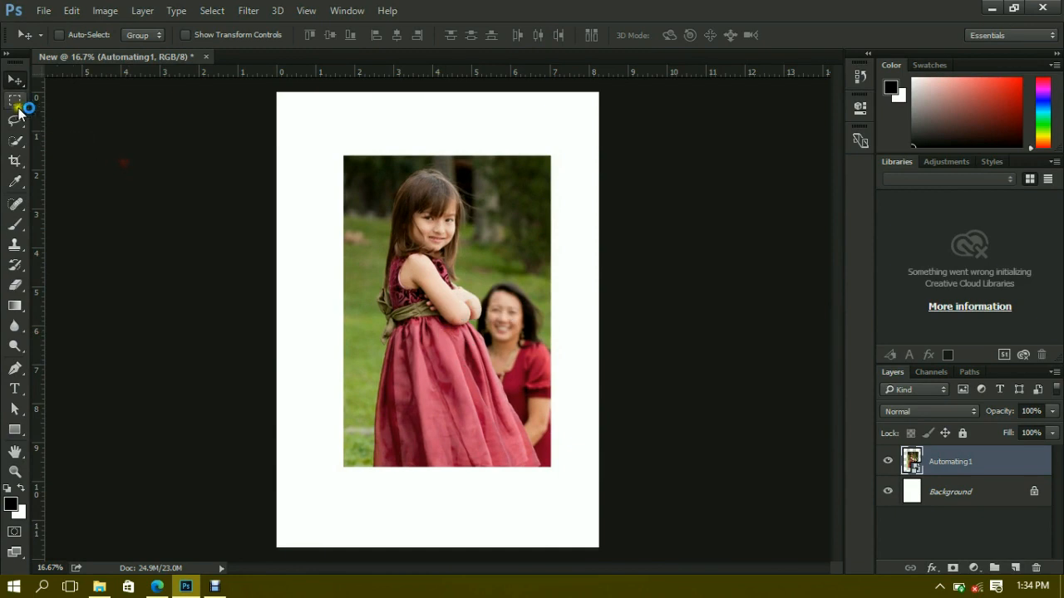
Add a new layer and select the left half of the photo with the Rectangular Marquee tool
{"action": "left_click", "coordinate": [19, 102]}
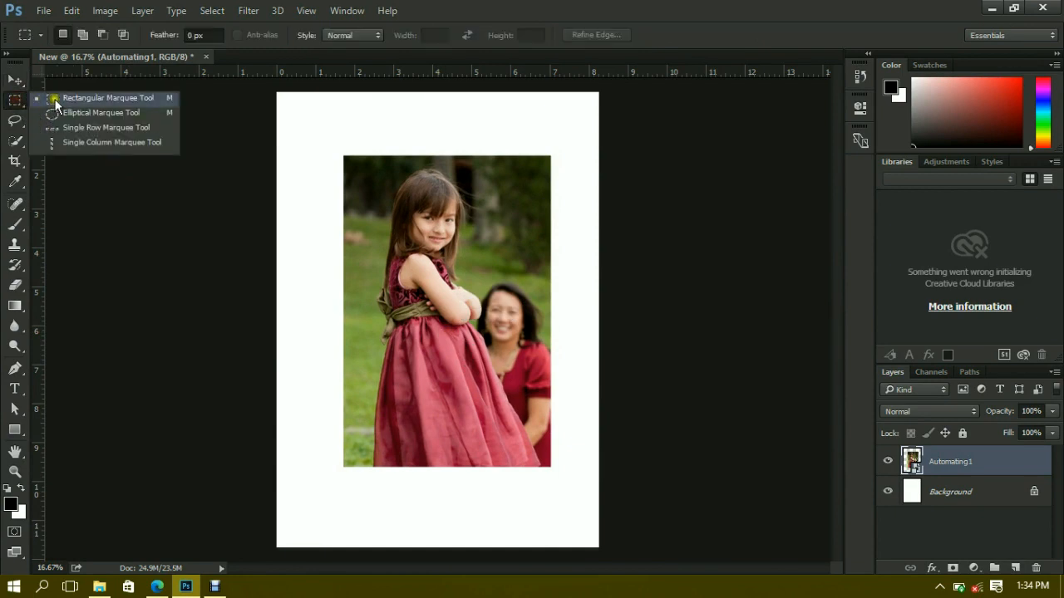
{"action": "left_click", "coordinate": [55, 99]}
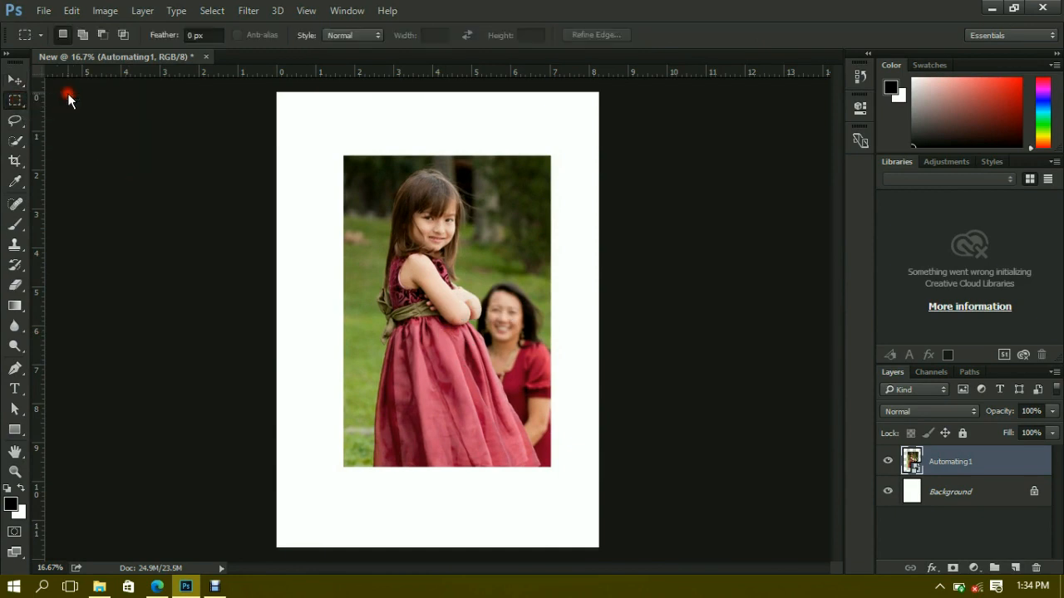
{"action": "left_click", "coordinate": [1015, 567]}
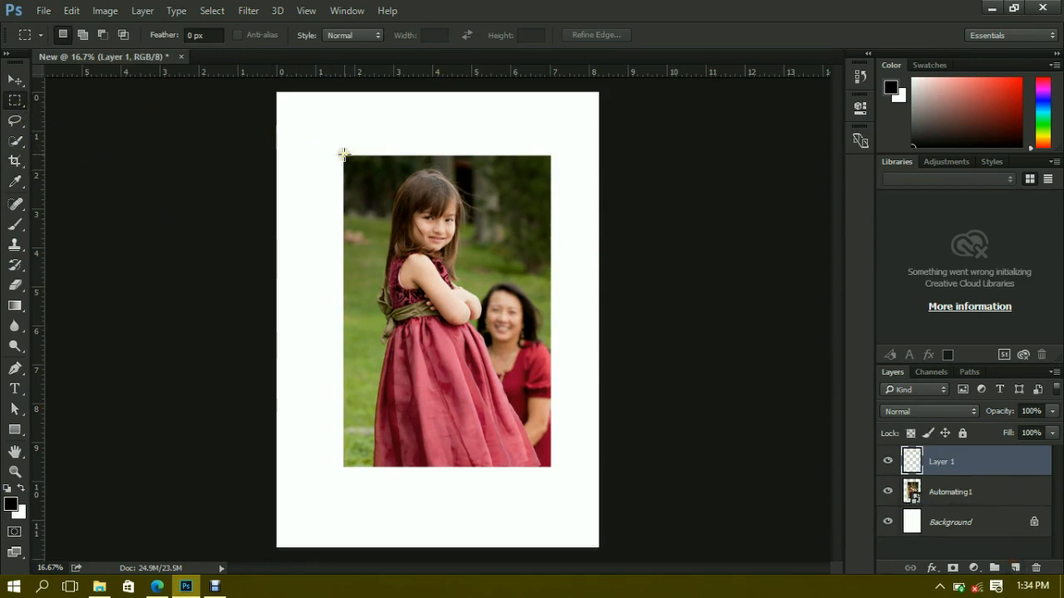
{"action": "left_click_drag", "start_coordinate": [343, 154], "coordinate": [448, 467]}
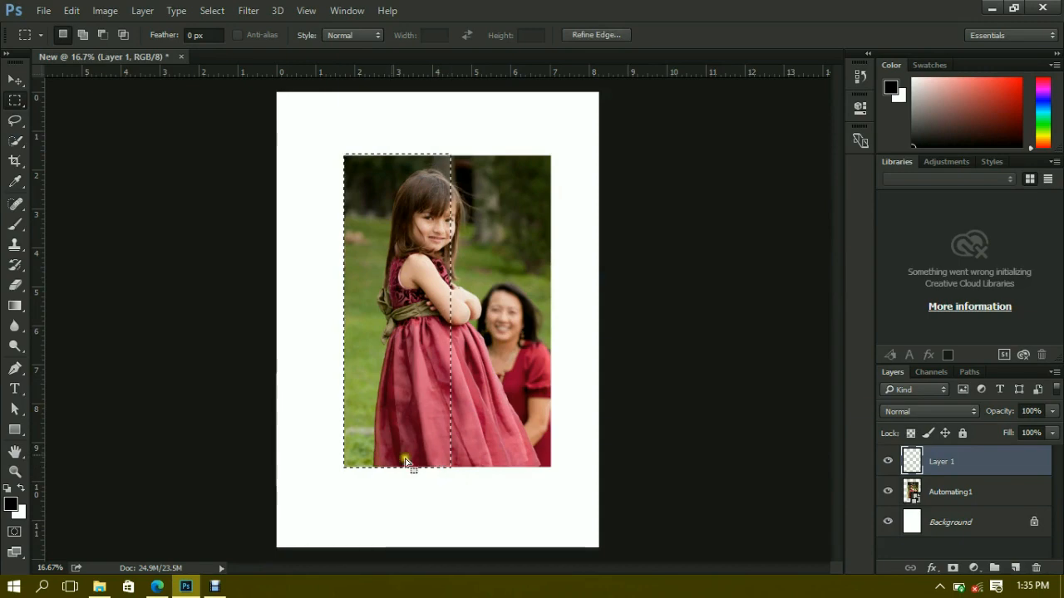
Fill the rectangular selection on the new layer with yellow ffea00 in Normal mode at 100% opacity
{"action": "left_click", "coordinate": [69, 11]}
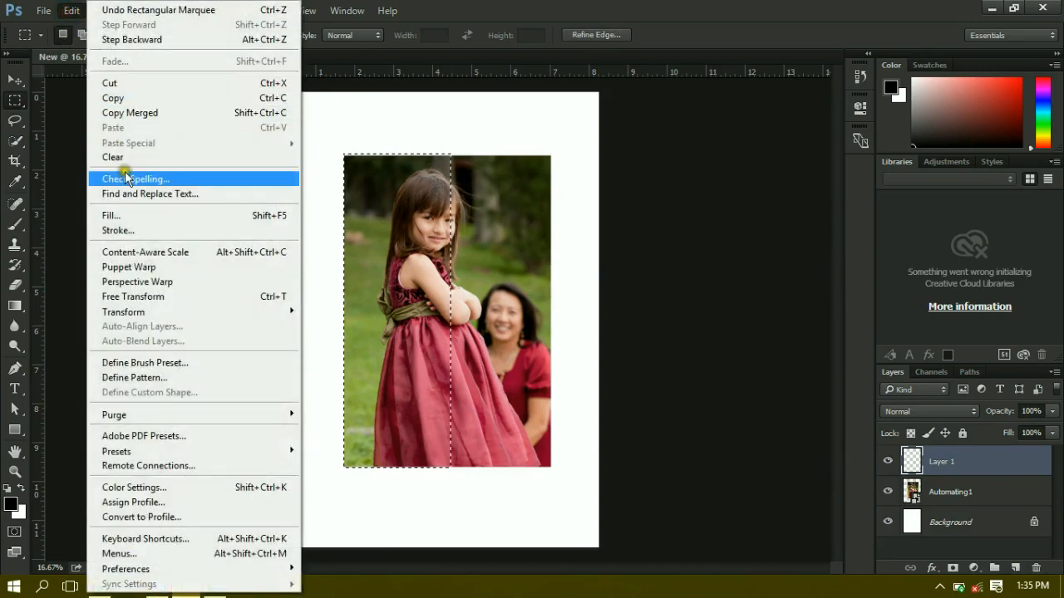
{"action": "left_click", "coordinate": [130, 218]}
{"action": "left_click", "coordinate": [531, 155]}
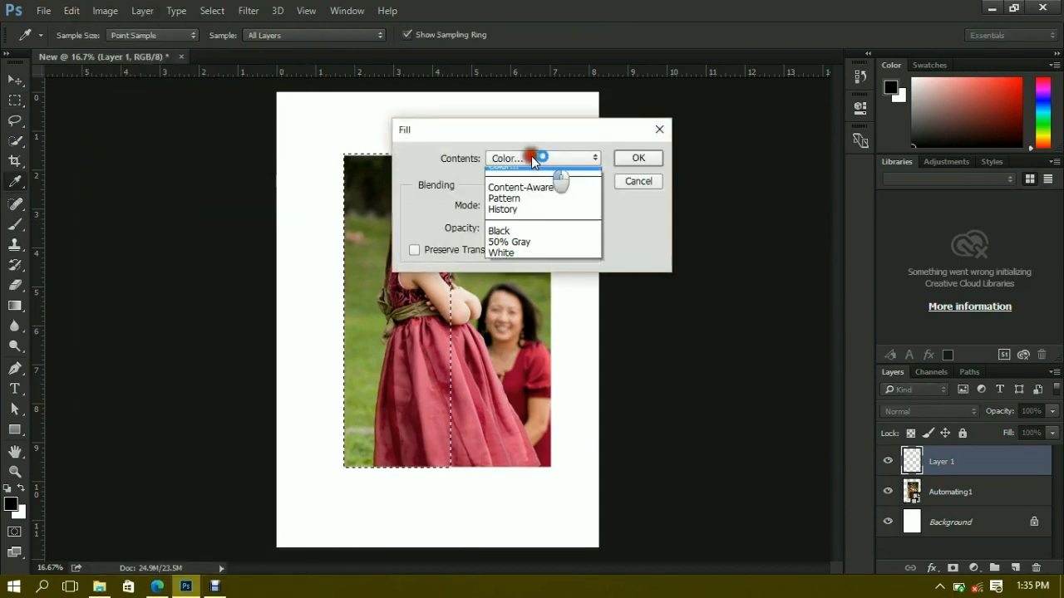
{"action": "left_click", "coordinate": [530, 196]}
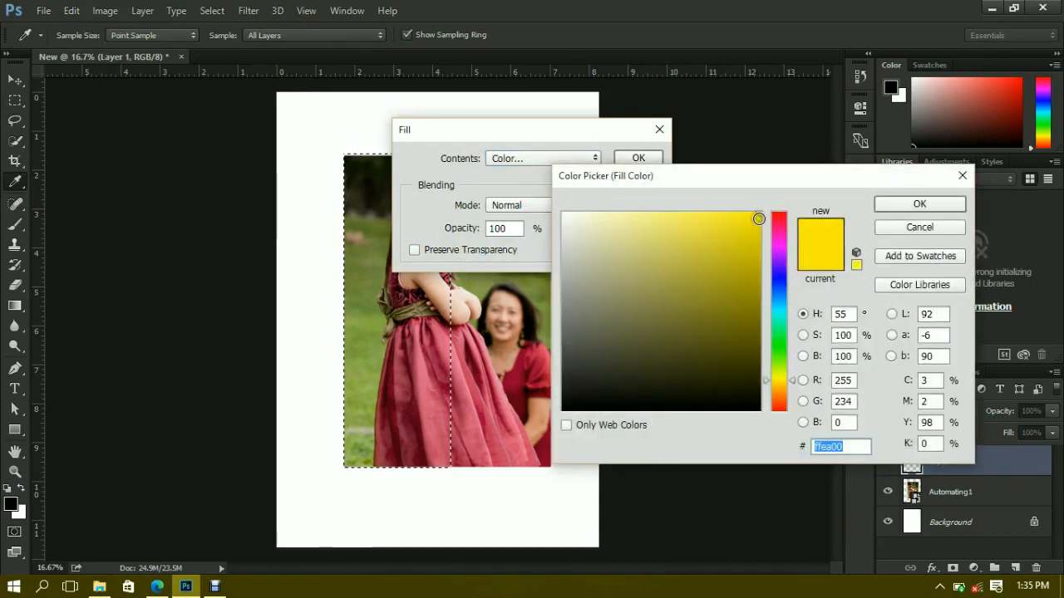
{"action": "left_click", "coordinate": [913, 202]}
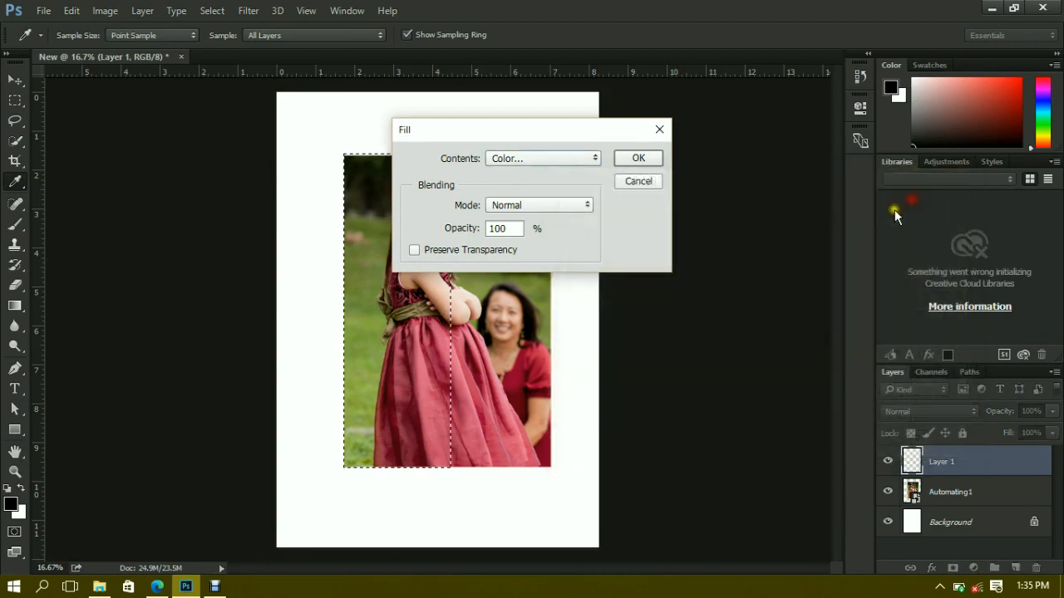
{"action": "left_click", "coordinate": [637, 159]}
{"action": "key", "text": "m"}
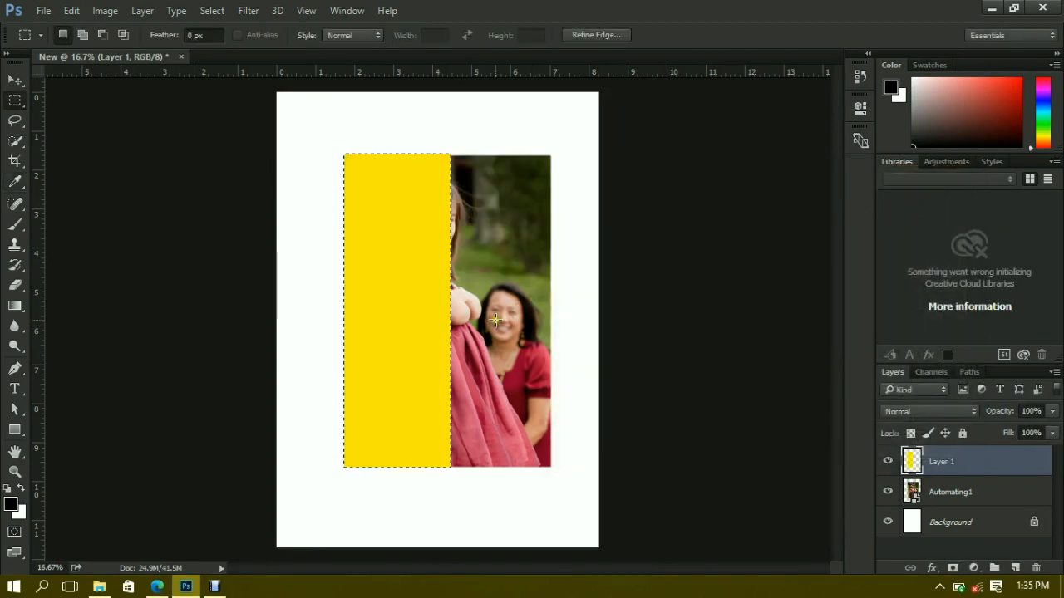
Deselect the rectangle and set the yellow layer's blending mode to Color
{"action": "left_click", "coordinate": [213, 12]}
{"action": "left_click", "coordinate": [232, 41]}
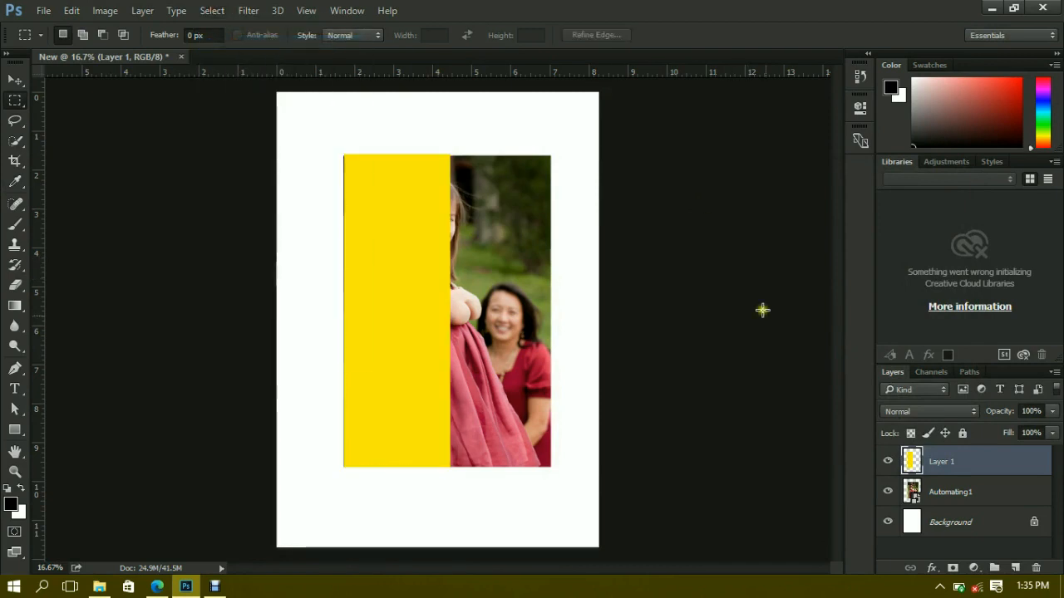
{"action": "left_click", "coordinate": [960, 412]}
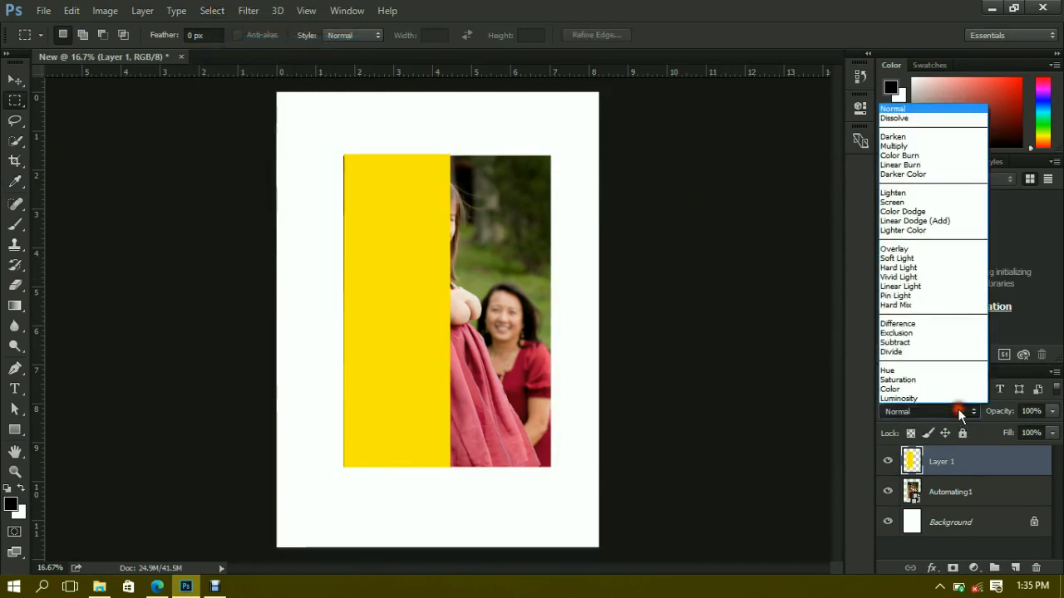
{"action": "left_click", "coordinate": [907, 388]}
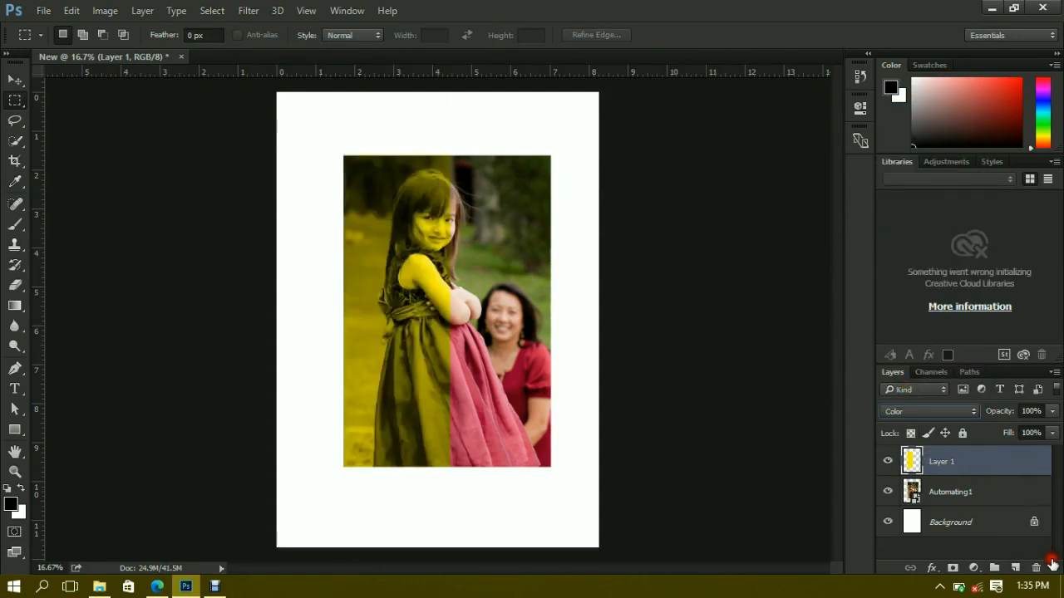
Delete the yellow-filled layer above the photo
{"action": "double_click", "coordinate": [1035, 461]}
{"action": "left_click", "coordinate": [873, 66]}
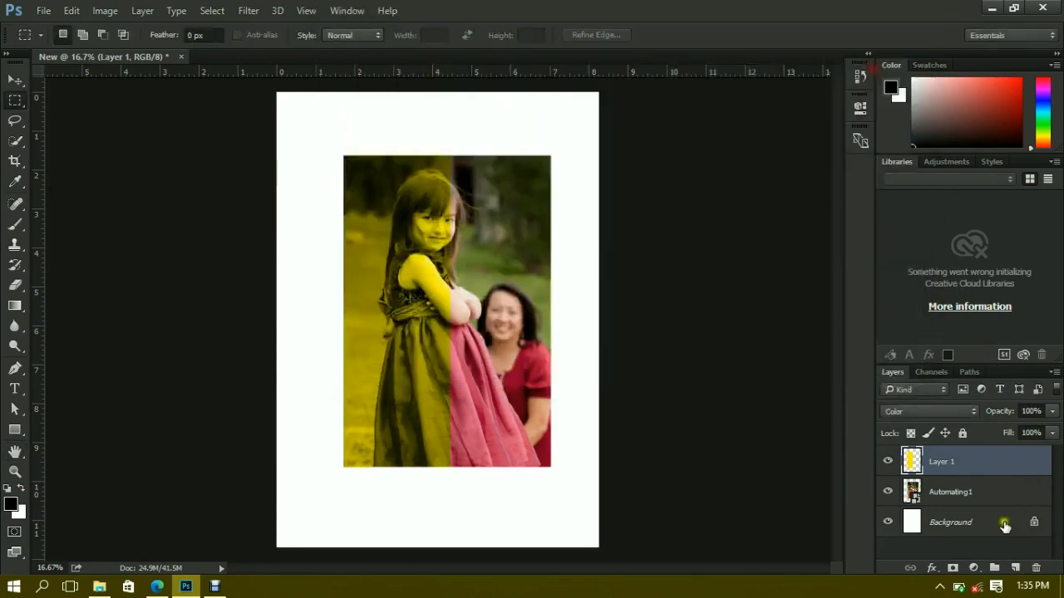
{"action": "left_click_drag", "start_coordinate": [1022, 466], "coordinate": [1036, 567]}
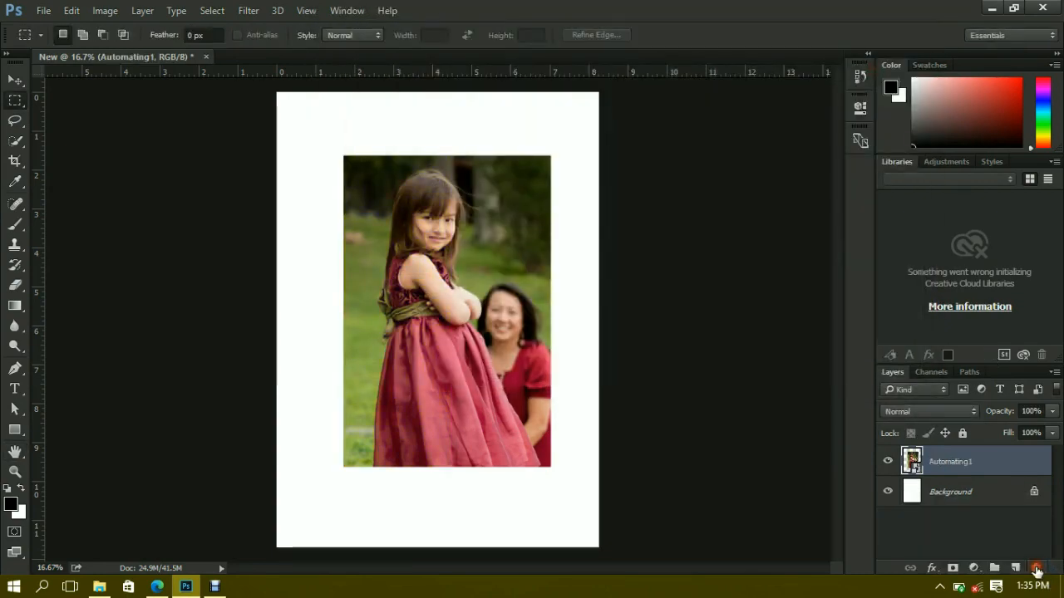
Outline the olive sash around the girl's waist with the freehand Lasso tool
{"action": "left_click", "coordinate": [15, 122]}
{"action": "scroll", "coordinate": [477, 365], "scroll_direction": "up", "scroll_amount": 3}
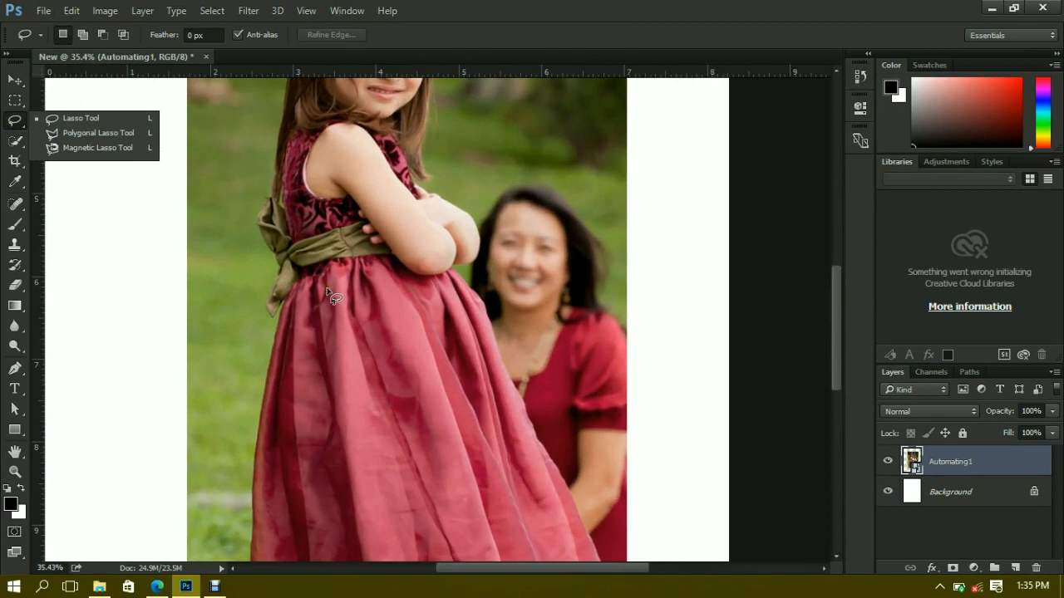
{"action": "scroll", "coordinate": [330, 295], "scroll_direction": "up", "scroll_amount": 2}
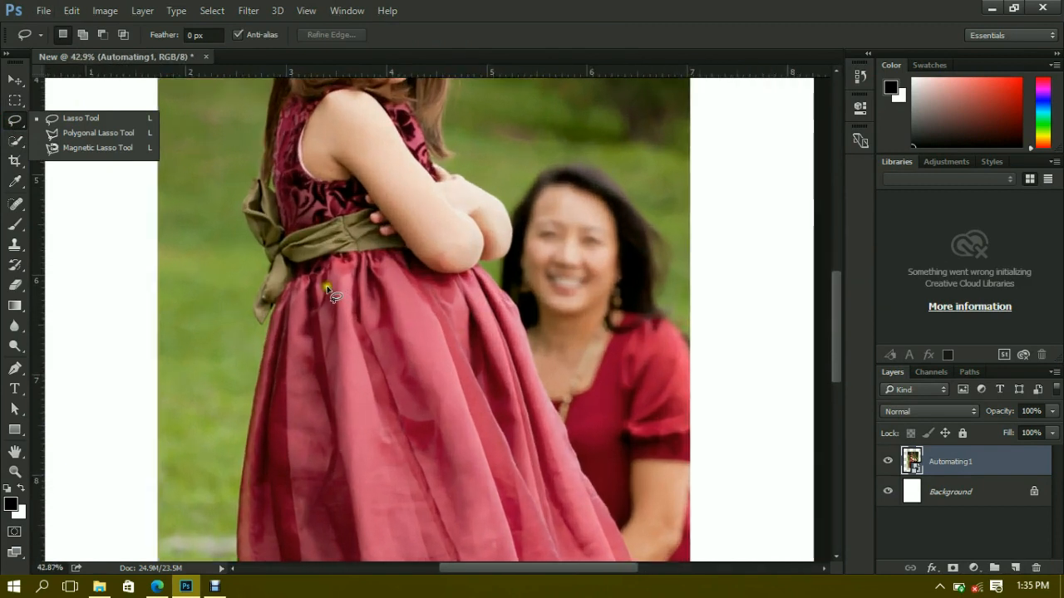
{"action": "left_click", "coordinate": [281, 244]}
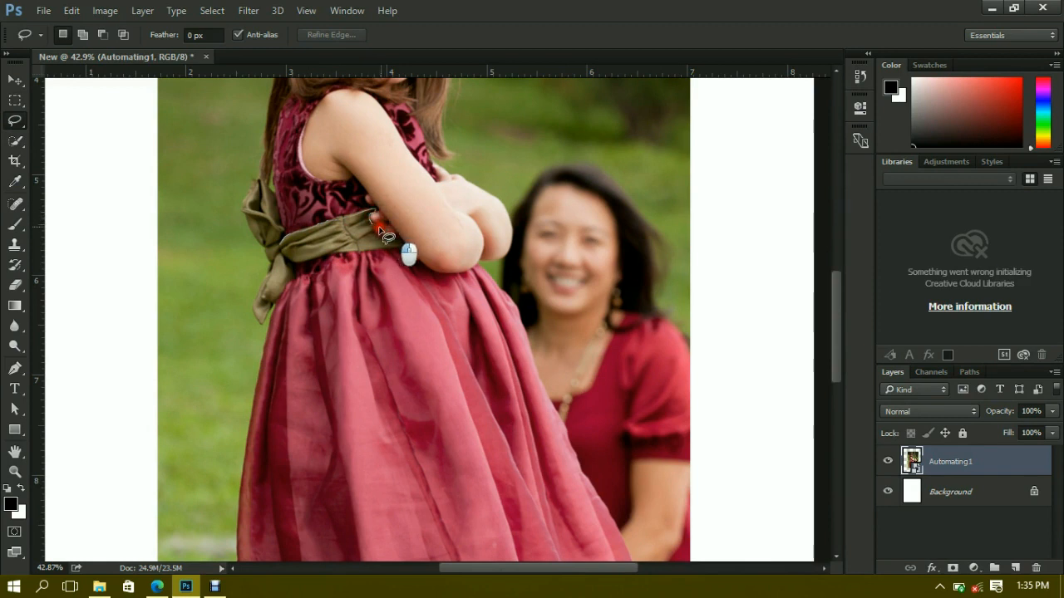
{"action": "mouse_move", "coordinate": [397, 241]}
{"action": "left_mouse_down"}
{"action": "mouse_move", "coordinate": [402, 251]}
{"action": "mouse_move", "coordinate": [330, 251]}
{"action": "mouse_move", "coordinate": [301, 264]}
{"action": "mouse_move", "coordinate": [280, 250]}
{"action": "left_mouse_up"}
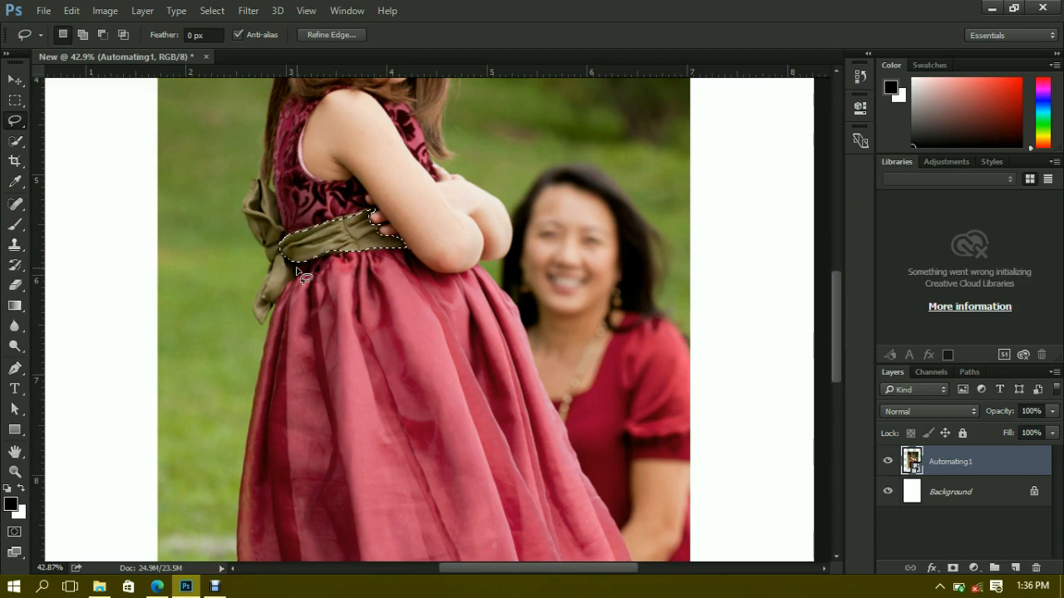
Add a new layer above the photo and fill the sash selection with dark yellow 928604 in Normal mode at 100% opacity
{"action": "left_click", "coordinate": [72, 10]}
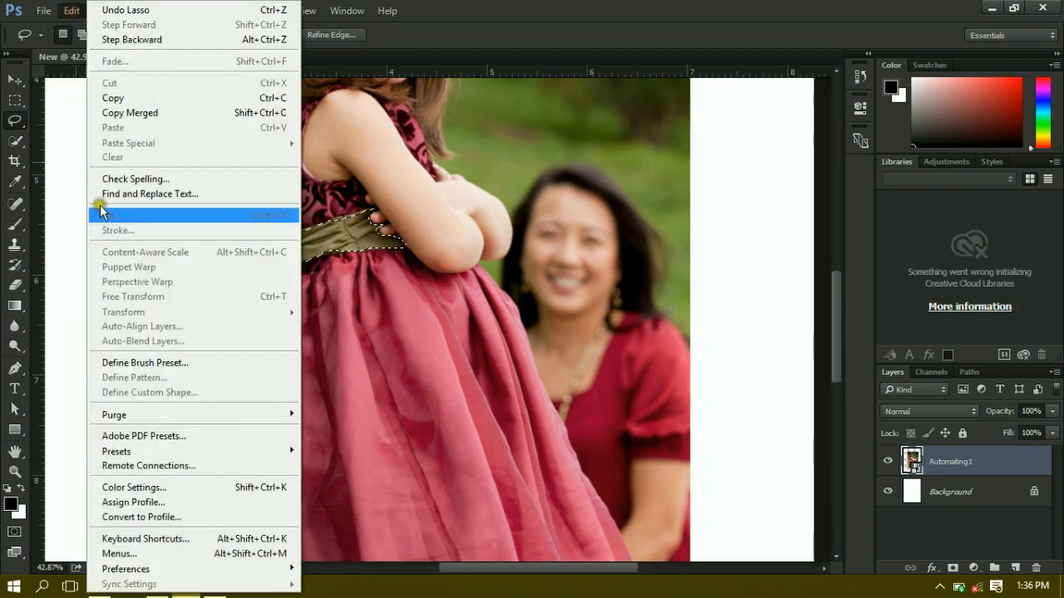
{"action": "left_click", "coordinate": [1017, 568]}
{"action": "left_click", "coordinate": [71, 9]}
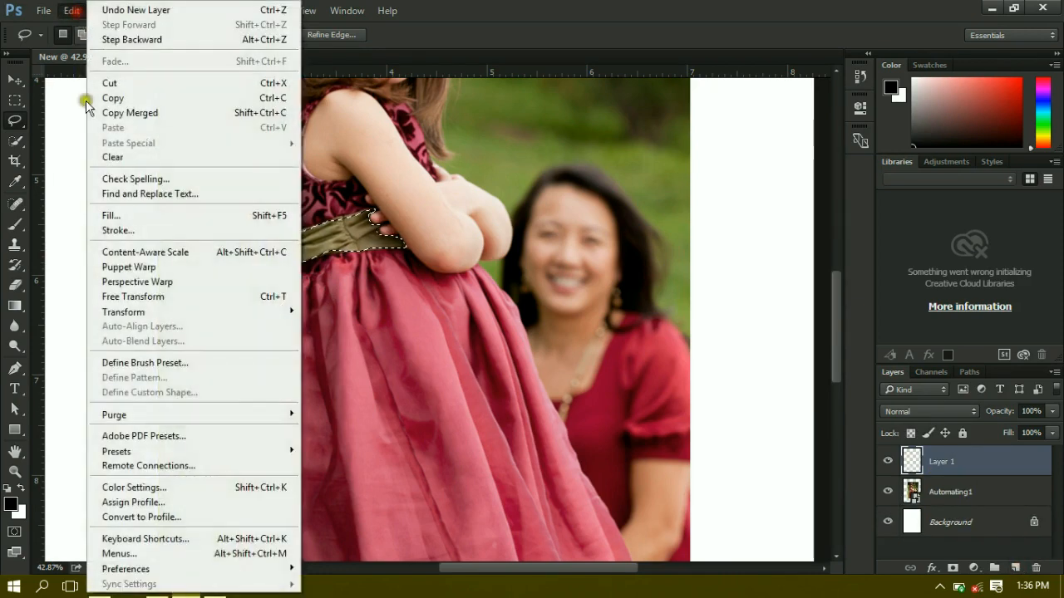
{"action": "left_click", "coordinate": [144, 216]}
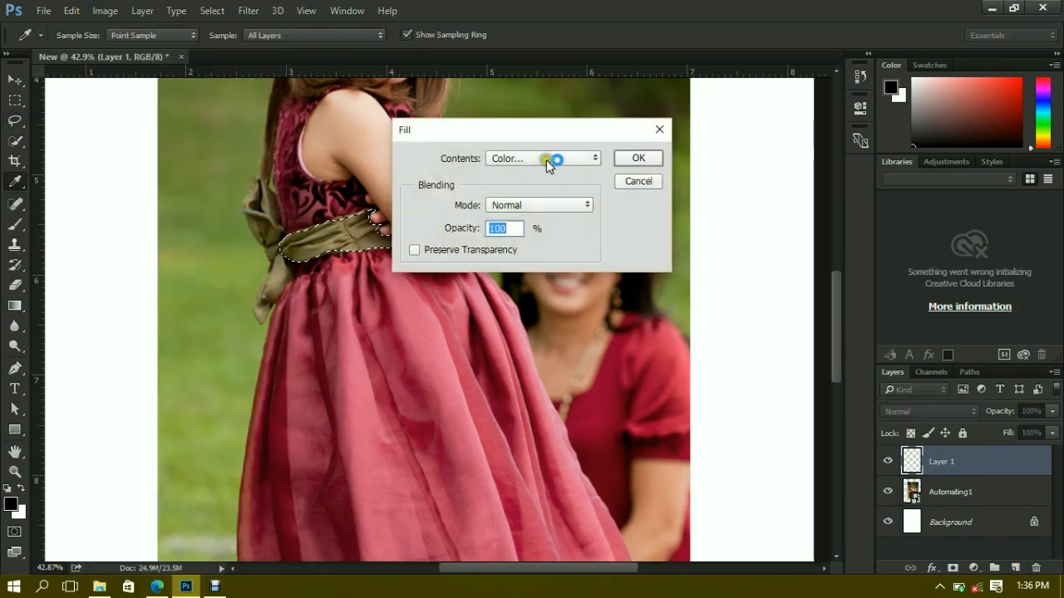
{"action": "left_click", "coordinate": [546, 159]}
{"action": "left_click", "coordinate": [536, 198]}
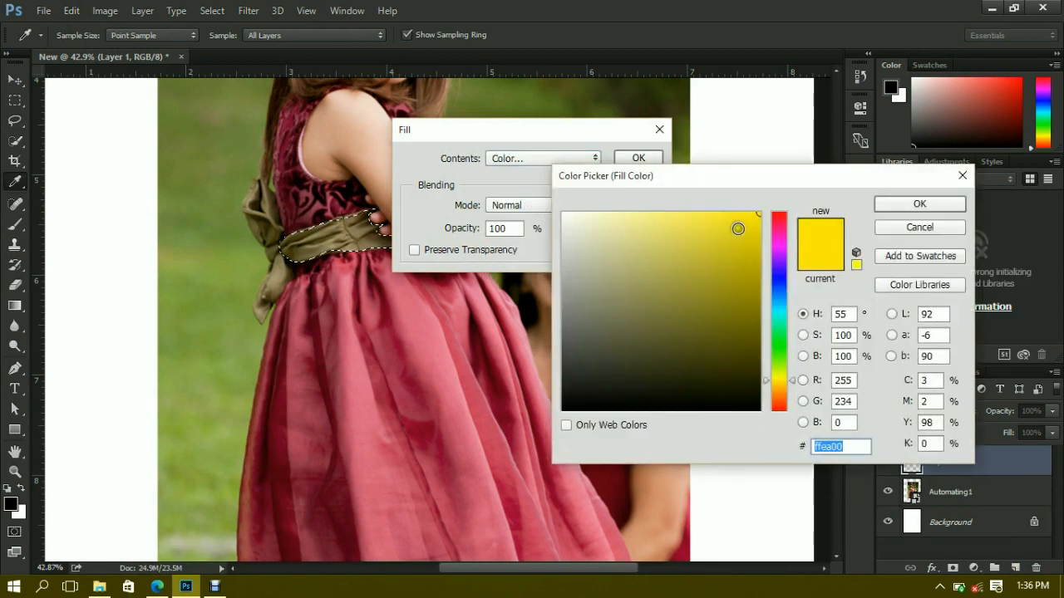
{"action": "mouse_move", "coordinate": [737, 229]}
{"action": "left_mouse_down"}
{"action": "mouse_move", "coordinate": [753, 228]}
{"action": "mouse_move", "coordinate": [755, 297]}
{"action": "left_mouse_up"}
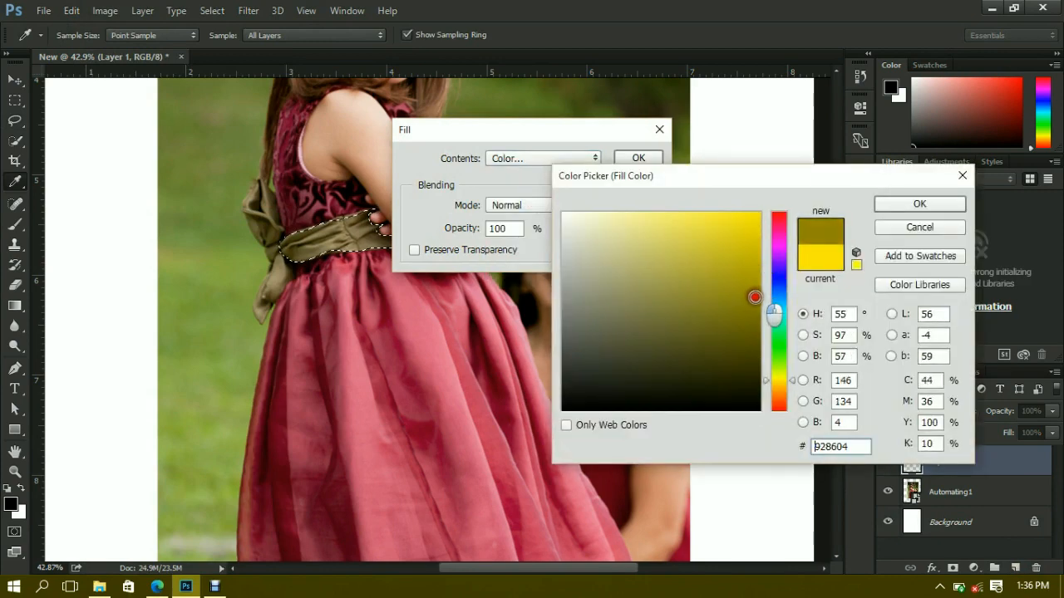
{"action": "left_click", "coordinate": [893, 206]}
{"action": "left_click", "coordinate": [635, 158]}
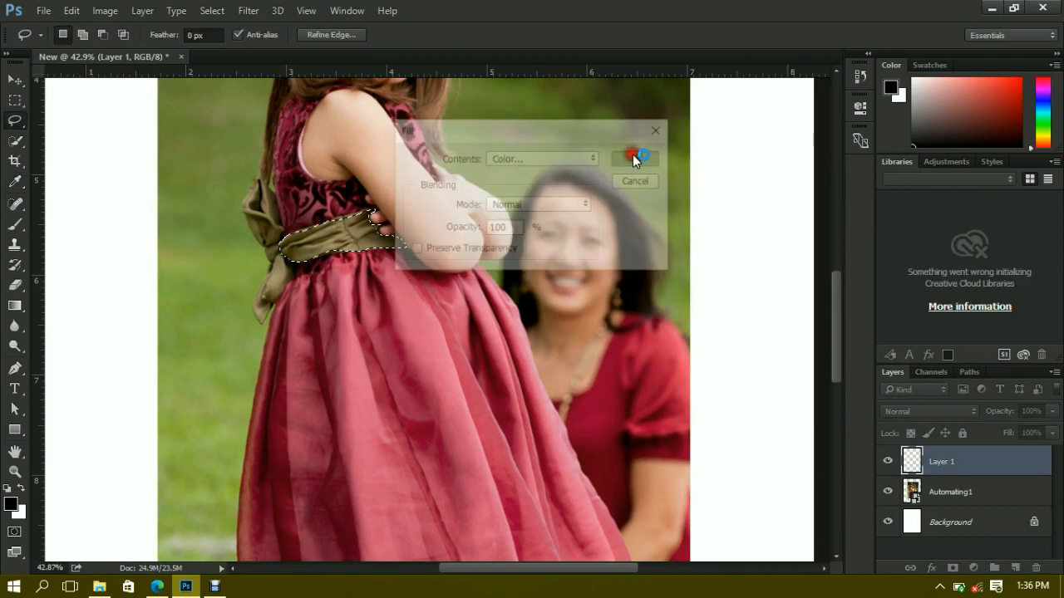
Deselect the sash outline and set the fill layer's blending mode to Color
{"action": "left_click", "coordinate": [210, 11]}
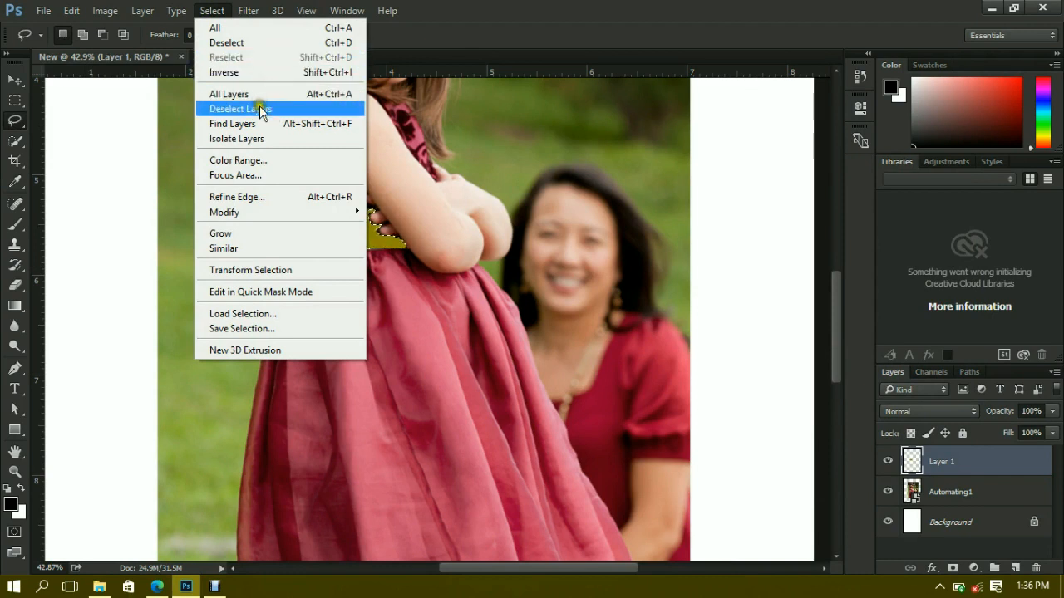
{"action": "left_click", "coordinate": [239, 42]}
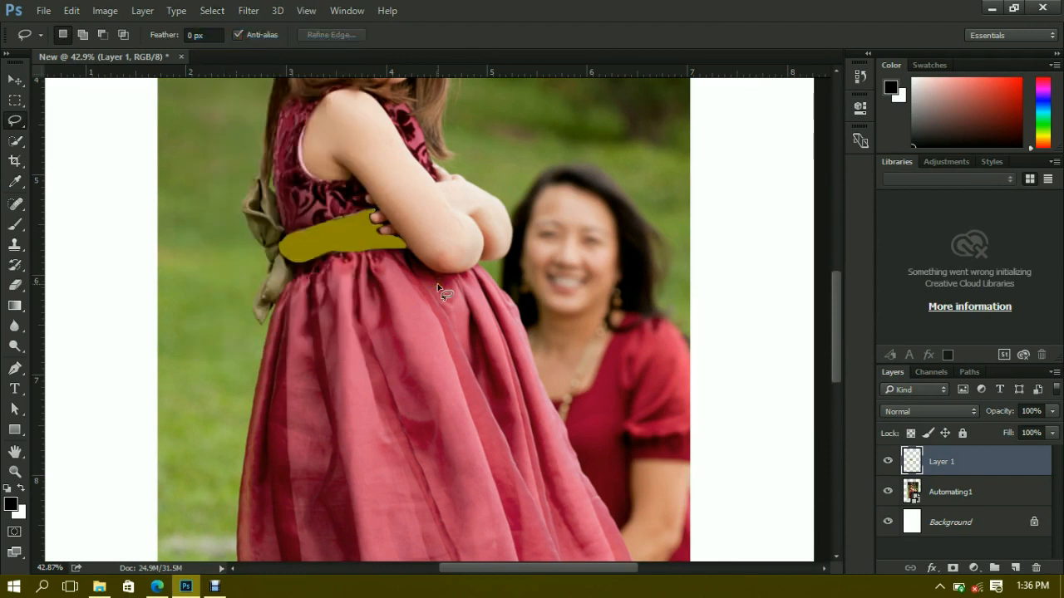
{"action": "left_click", "coordinate": [972, 413]}
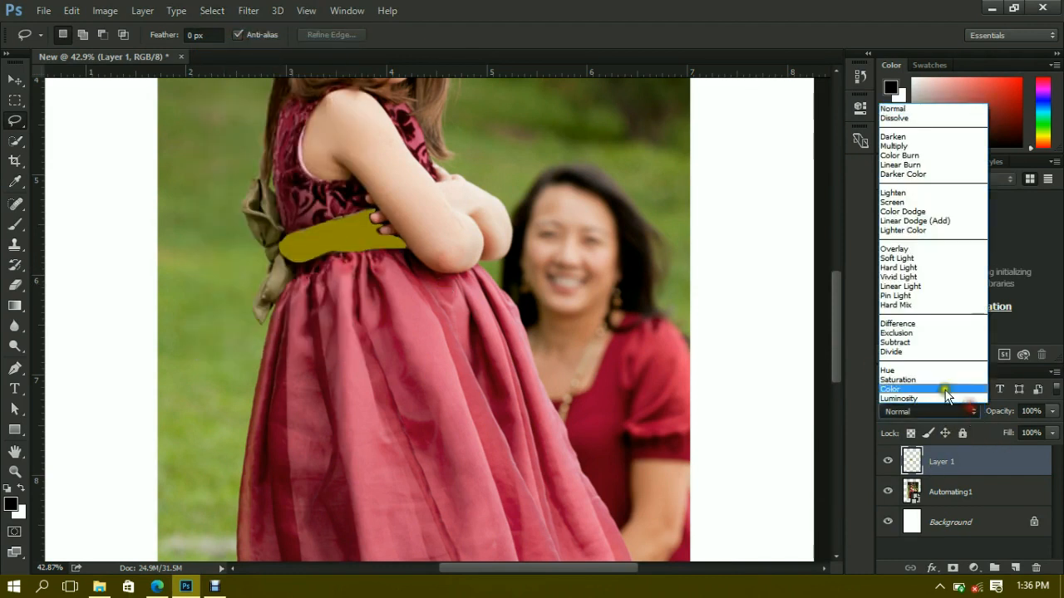
{"action": "left_click", "coordinate": [935, 388]}
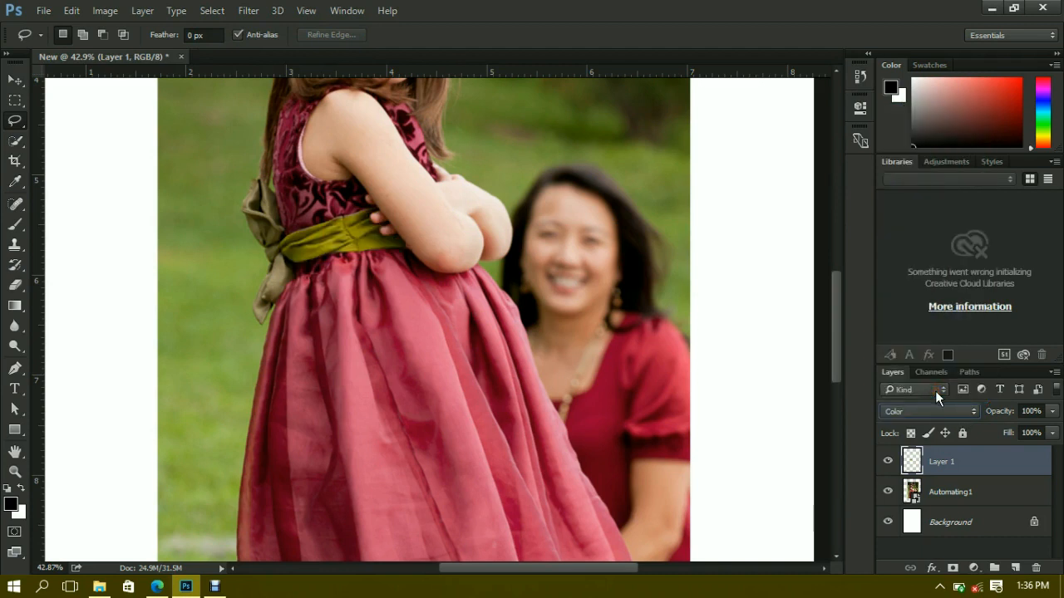
Try other blending modes on the sash fill layer, including Luminosity and Subtract, and return it to Color
{"action": "key", "text": "Down"}
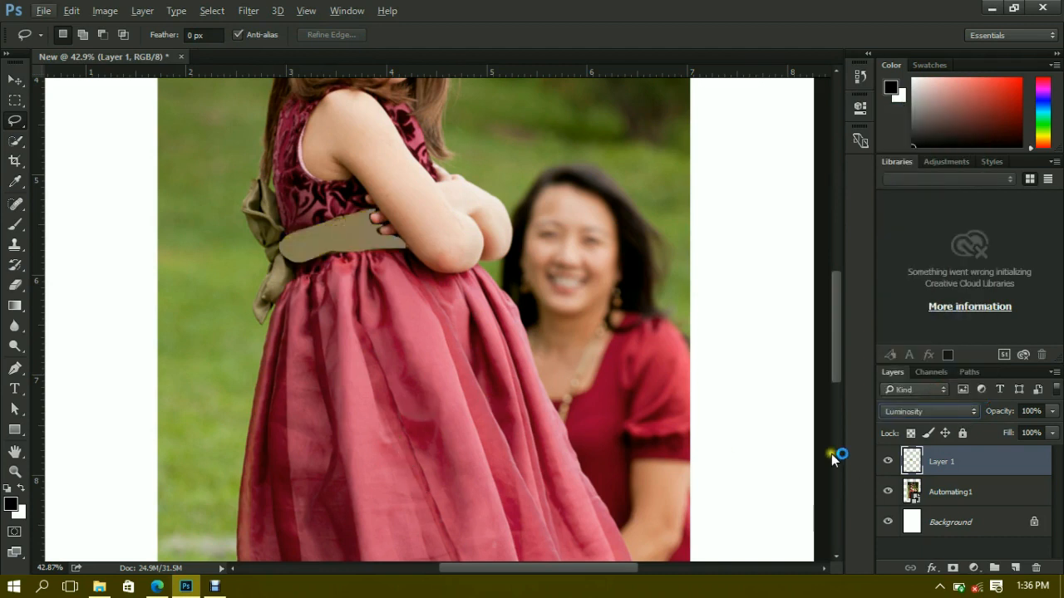
{"action": "scroll", "coordinate": [930, 418], "scroll_direction": "up", "scroll_amount": 5}
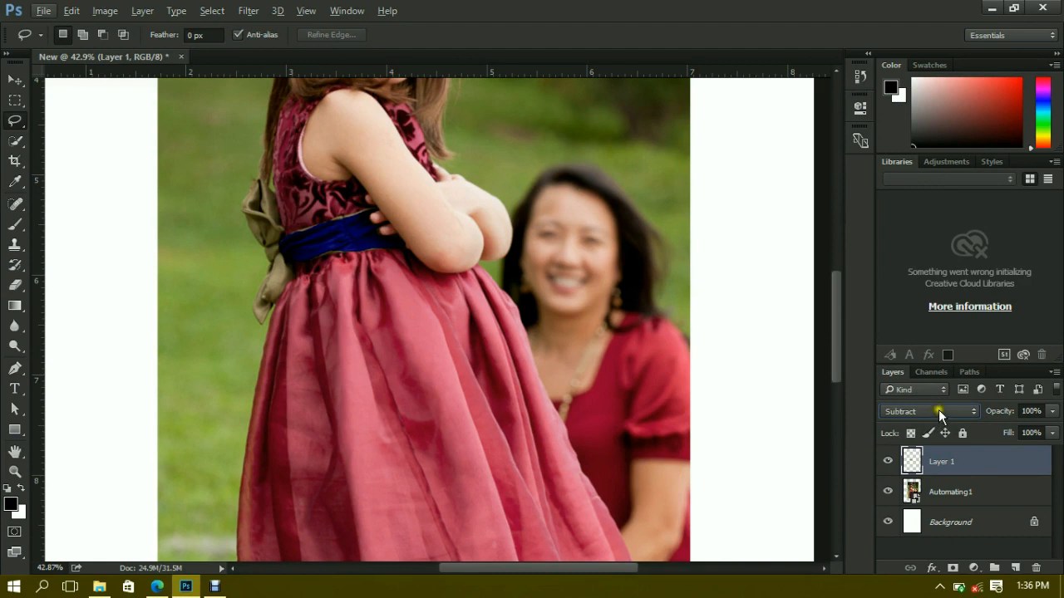
{"action": "left_click", "coordinate": [942, 406]}
{"action": "left_click", "coordinate": [935, 389]}
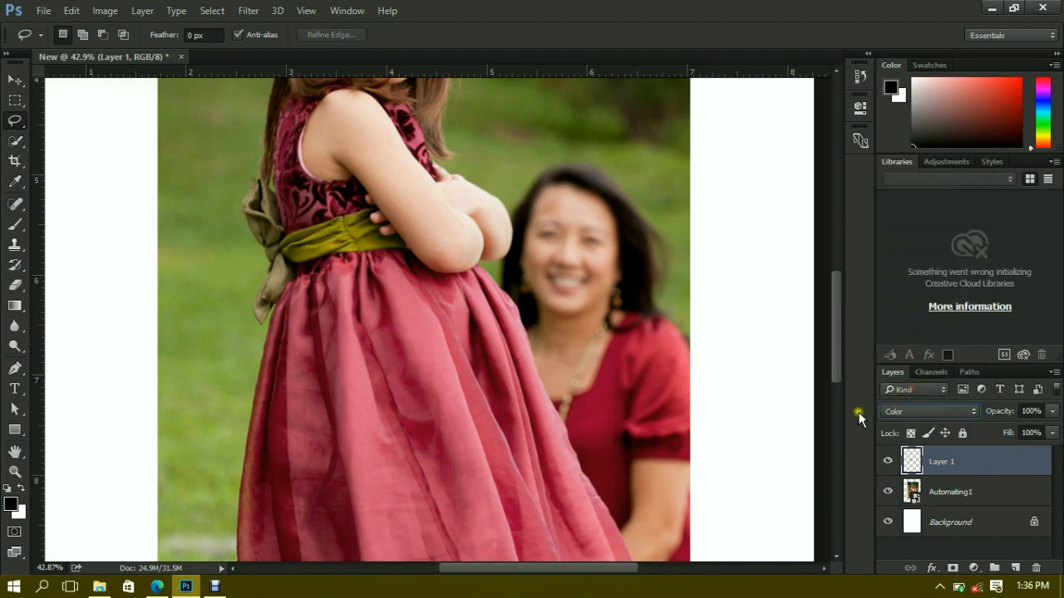
Delete the sash fill layer above the photo
{"action": "left_click", "coordinate": [15, 79]}
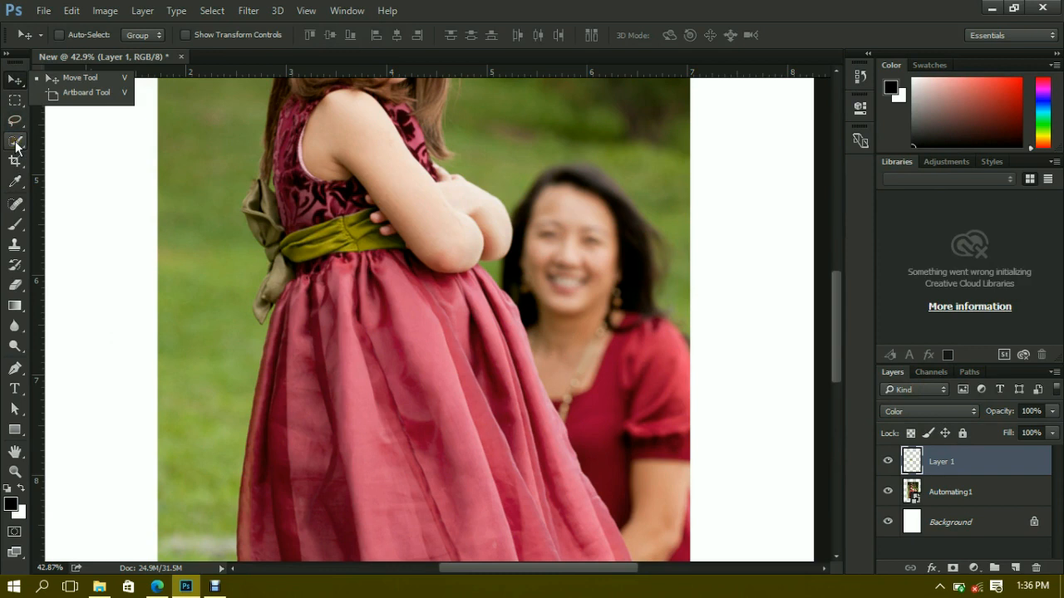
{"action": "left_click", "coordinate": [996, 464]}
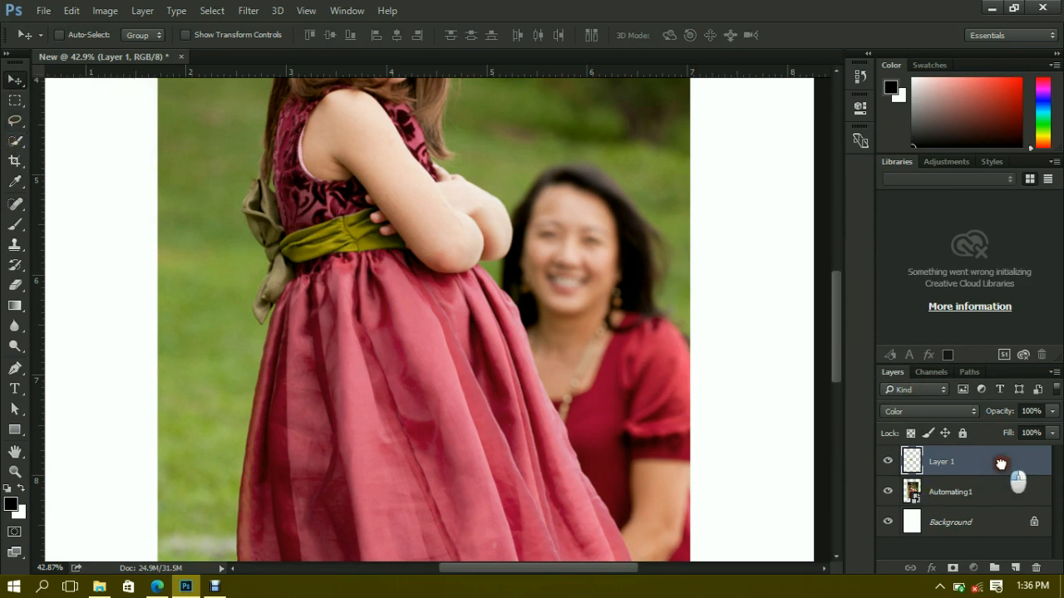
{"action": "key", "text": "Delete"}
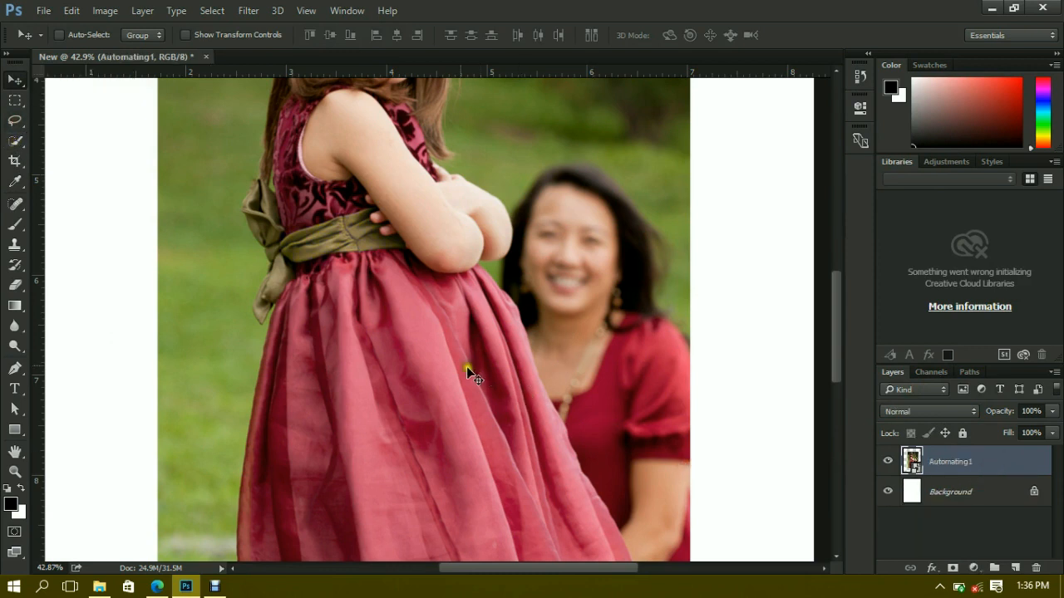
Rasterize the photo layer and select the whole figure of the girl with the Quick Selection tool
{"action": "scroll", "coordinate": [379, 325], "scroll_direction": "down", "scroll_amount": 4}
{"action": "scroll", "coordinate": [380, 329], "scroll_direction": "down", "scroll_amount": 2}
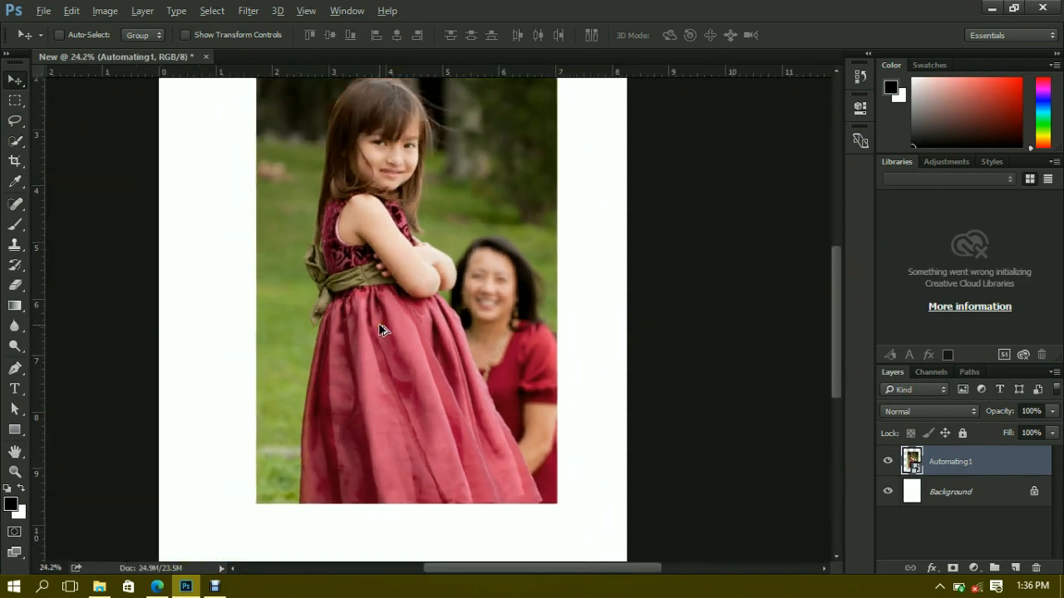
{"action": "right_click", "coordinate": [15, 142]}
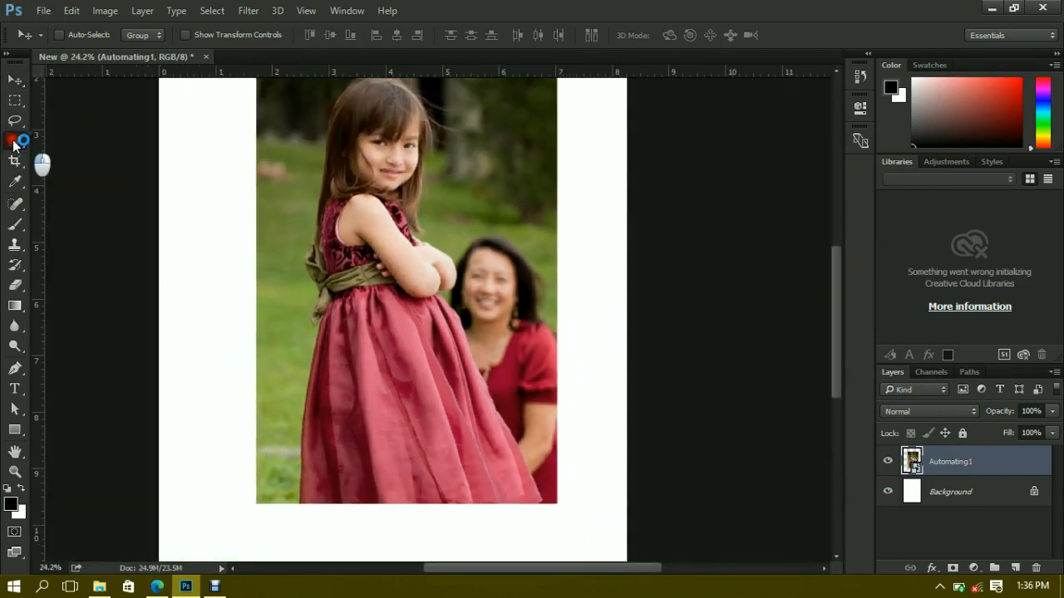
{"action": "left_click", "coordinate": [108, 142]}
{"action": "scroll", "coordinate": [424, 162], "scroll_direction": "up", "scroll_amount": 2}
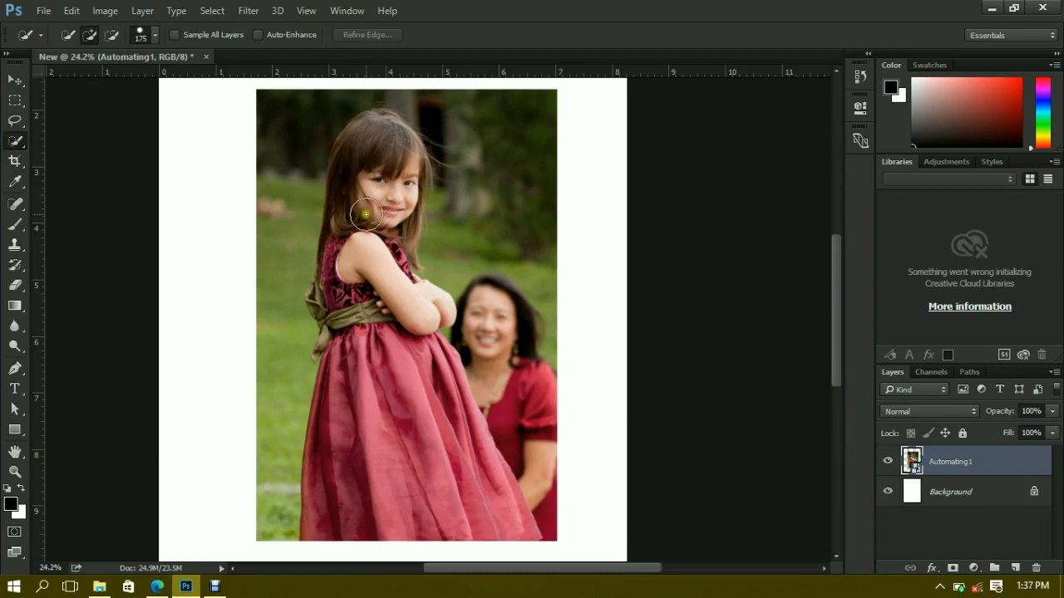
{"action": "right_click", "coordinate": [961, 466]}
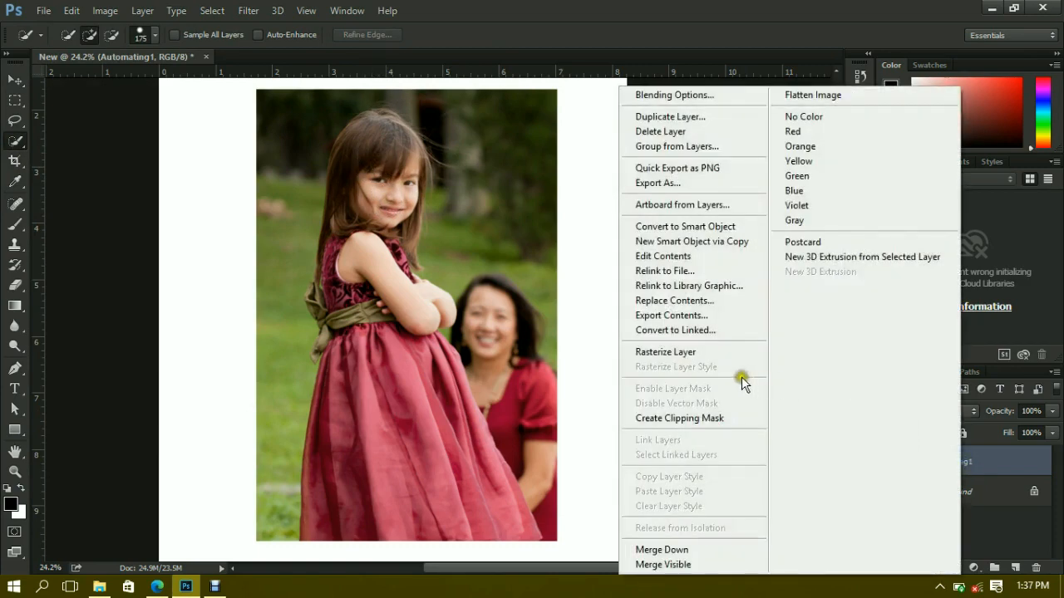
{"action": "left_click", "coordinate": [689, 351]}
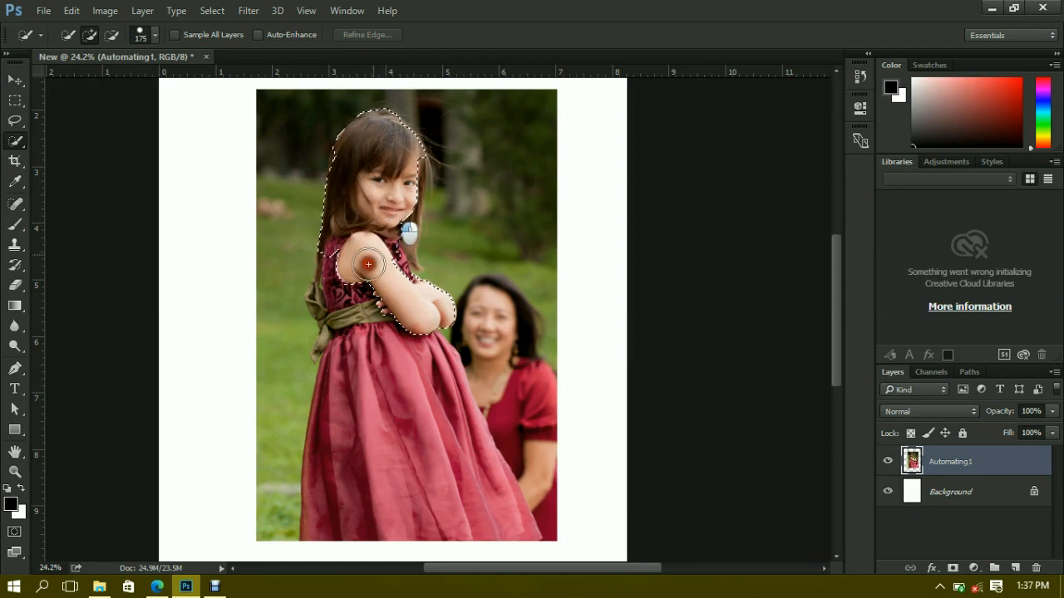
{"action": "mouse_move", "coordinate": [369, 264]}
{"action": "left_mouse_down"}
{"action": "mouse_move", "coordinate": [332, 309]}
{"action": "mouse_move", "coordinate": [359, 365]}
{"action": "mouse_move", "coordinate": [334, 428]}
{"action": "mouse_move", "coordinate": [341, 439]}
{"action": "mouse_move", "coordinate": [406, 424]}
{"action": "mouse_move", "coordinate": [427, 379]}
{"action": "mouse_move", "coordinate": [453, 418]}
{"action": "mouse_move", "coordinate": [440, 377]}
{"action": "mouse_move", "coordinate": [463, 454]}
{"action": "mouse_move", "coordinate": [405, 377]}
{"action": "mouse_move", "coordinate": [381, 276]}
{"action": "left_mouse_up"}
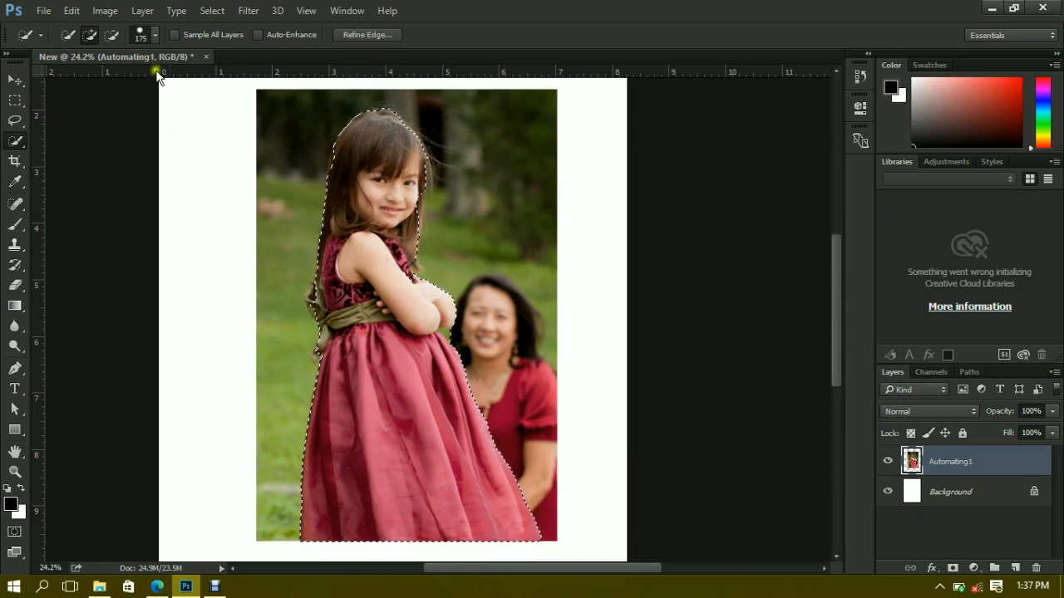
Reduce the quick selection brush to 21 px and subtract the small background area below the girl's elbow from the selection
{"action": "left_click", "coordinate": [156, 36]}
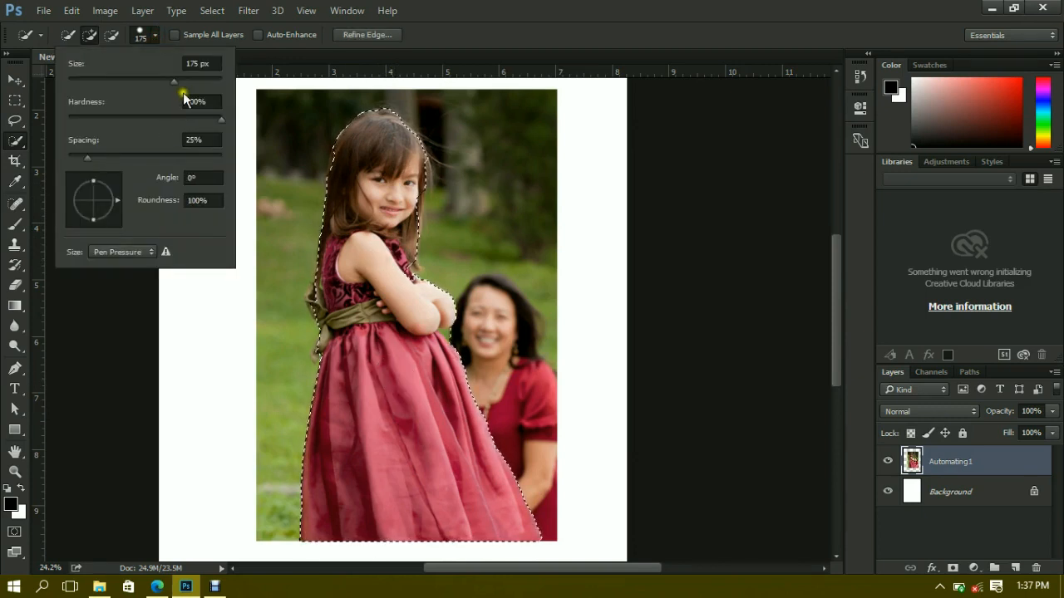
{"action": "left_click_drag", "start_coordinate": [175, 84], "coordinate": [82, 85]}
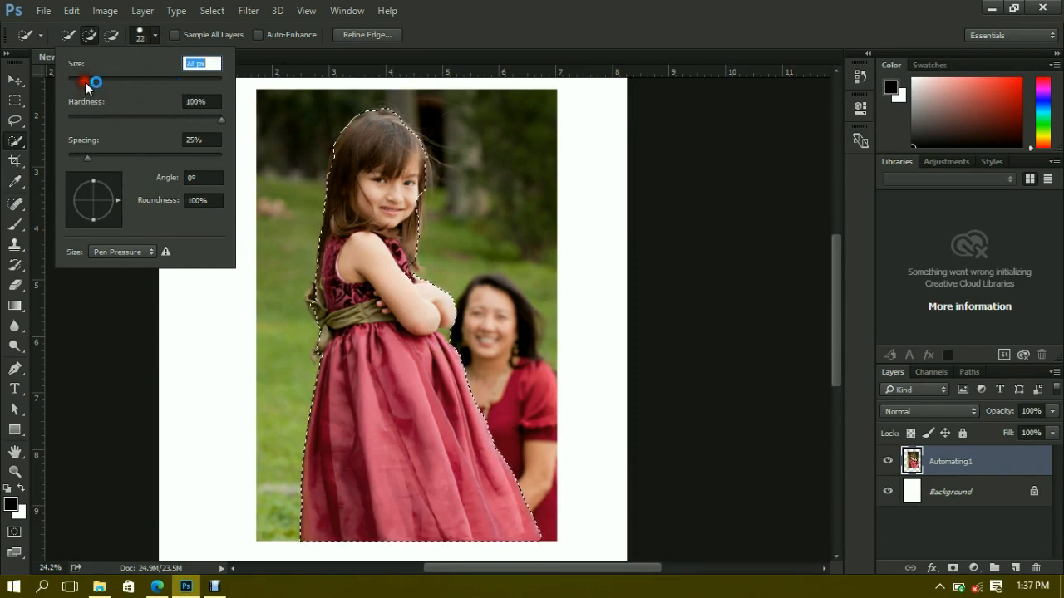
{"action": "left_click_drag", "start_coordinate": [86, 87], "coordinate": [83, 86]}
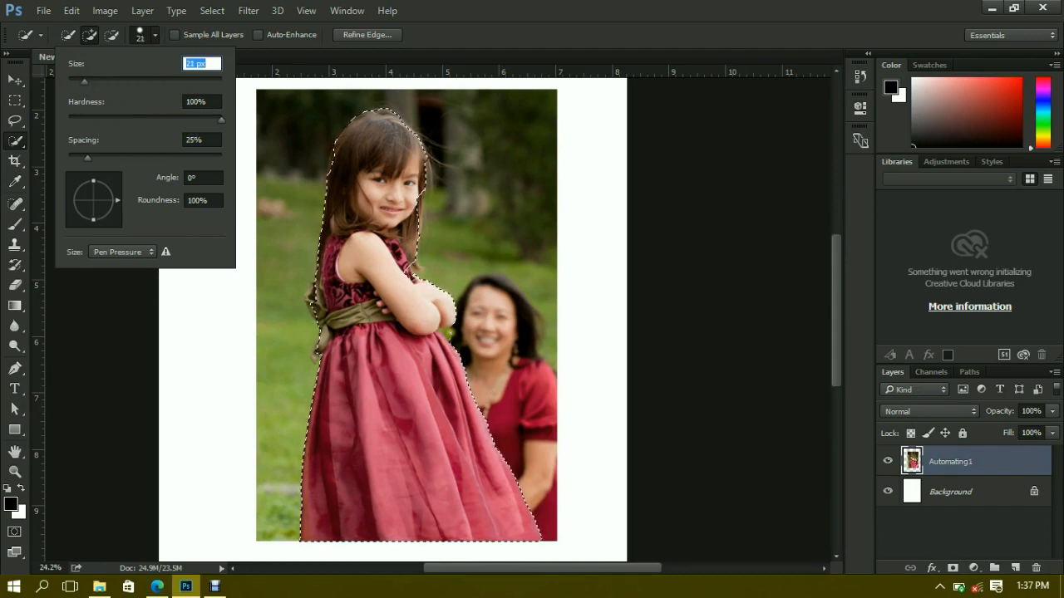
{"action": "key", "text": "alt"}
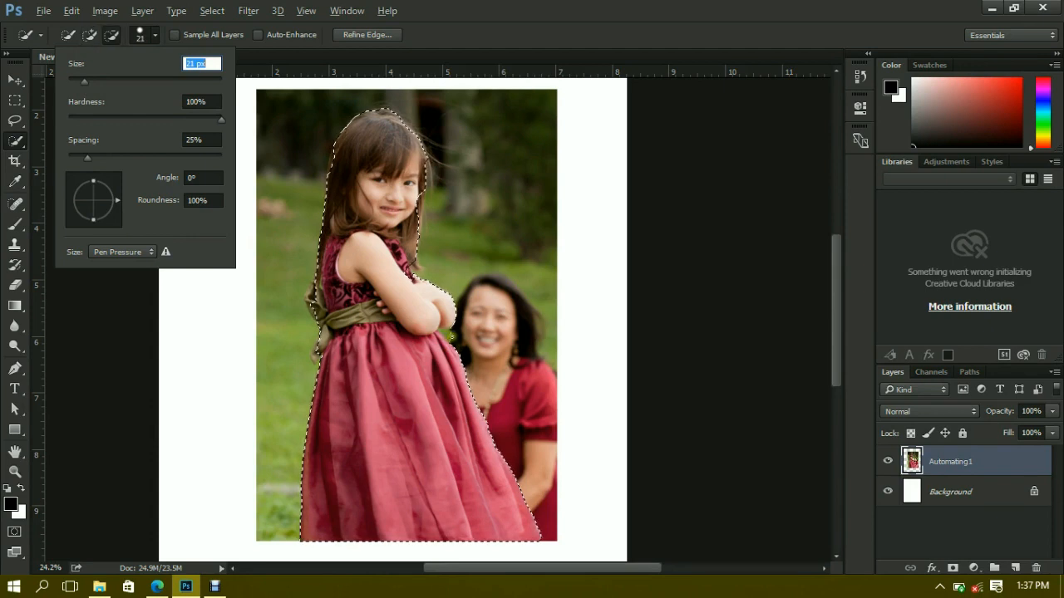
{"action": "left_click", "coordinate": [449, 335]}
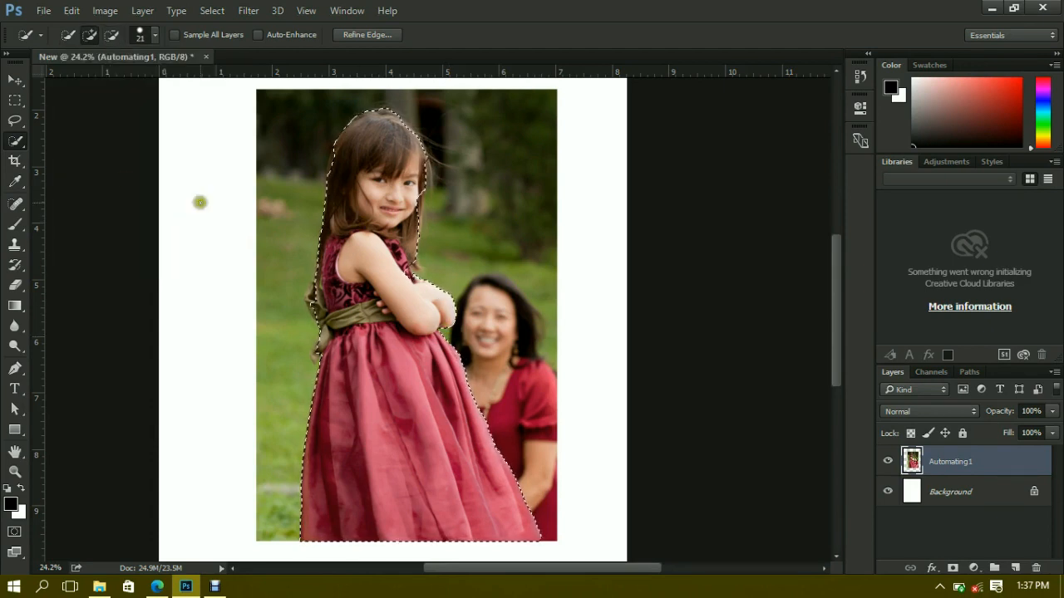
Start Refine Edge on the girl's selection and brush along the back edge of her hair with a size 84 refine brush
{"action": "left_click", "coordinate": [359, 36]}
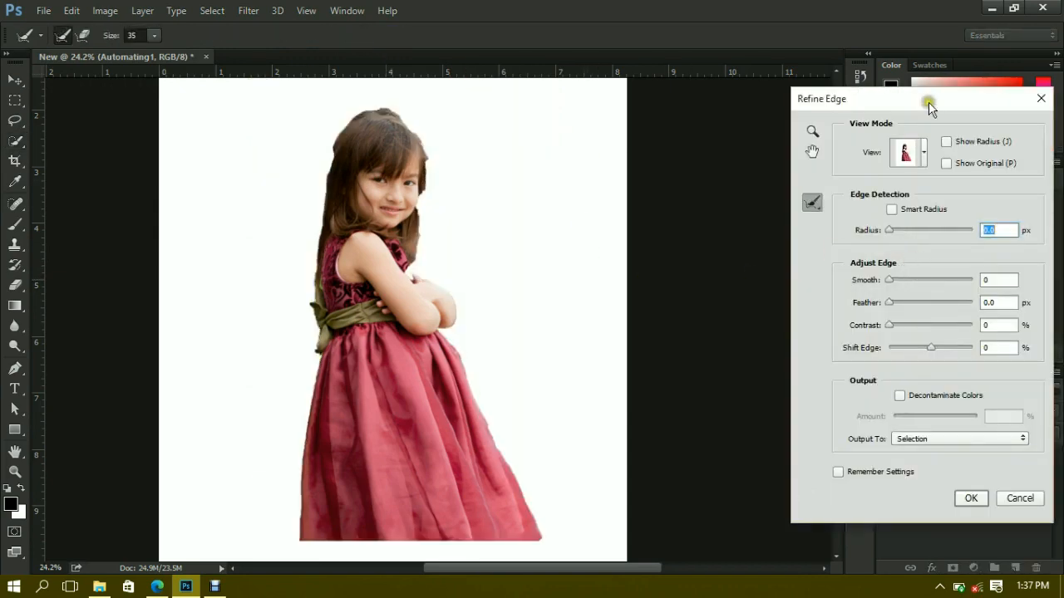
{"action": "left_click_drag", "start_coordinate": [928, 102], "coordinate": [755, 100]}
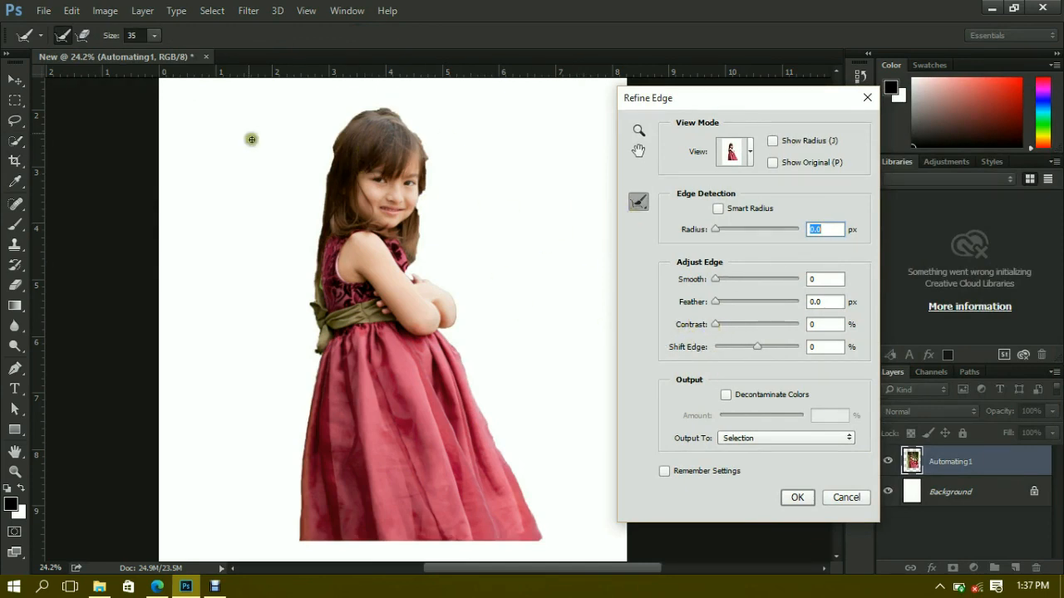
{"action": "left_click", "coordinate": [154, 34]}
{"action": "left_click_drag", "start_coordinate": [151, 52], "coordinate": [189, 69]}
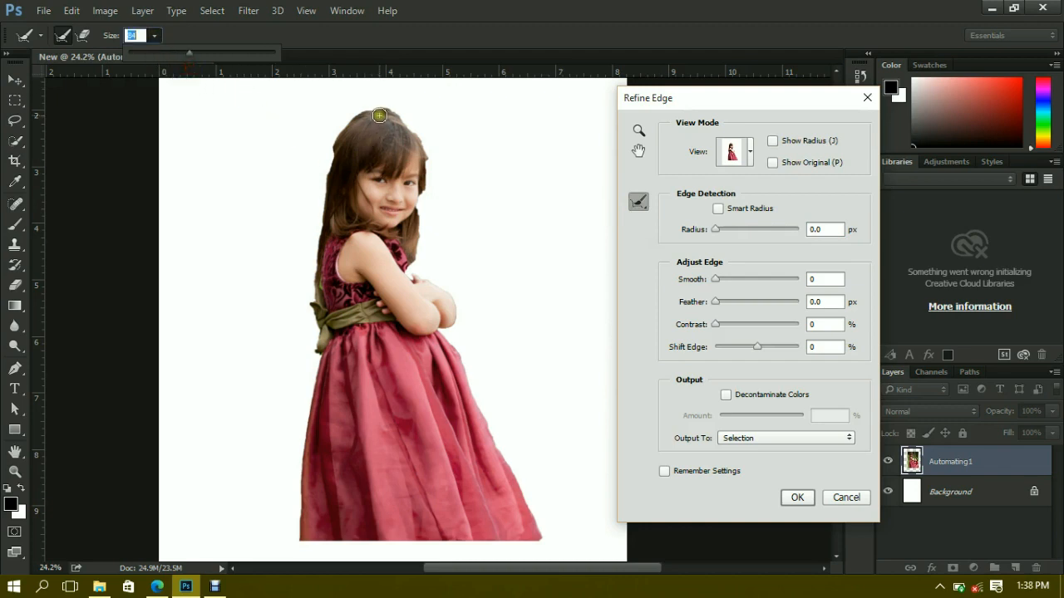
{"action": "mouse_move", "coordinate": [379, 116]}
{"action": "left_mouse_down"}
{"action": "mouse_move", "coordinate": [335, 158]}
{"action": "mouse_move", "coordinate": [316, 279]}
{"action": "left_mouse_up"}
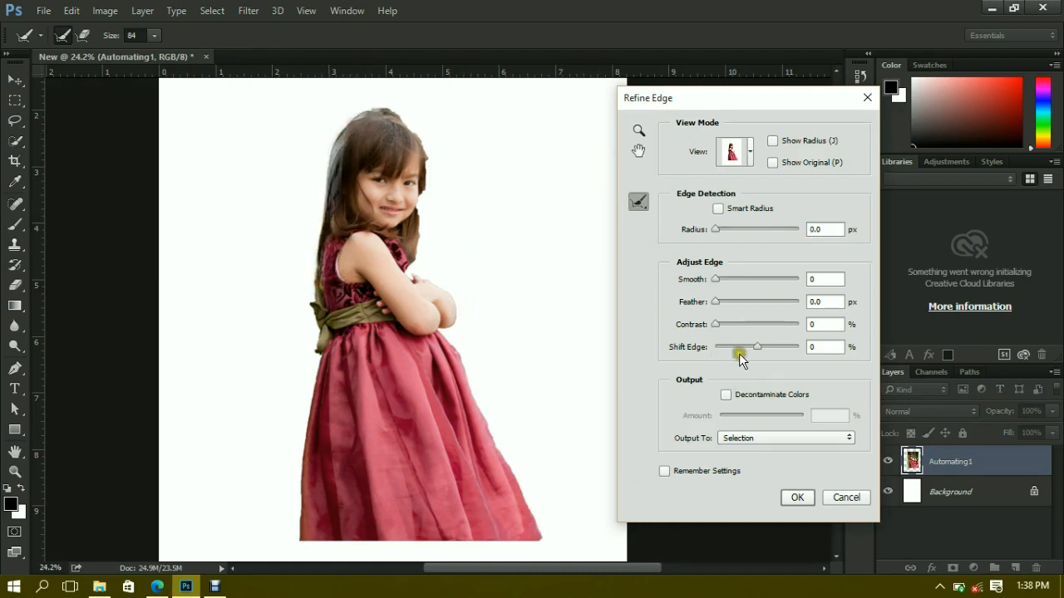
Set Shift Edge to +38% and Contrast to 28%, and brush the refine brush along the girl's hair, arms and dress edges
{"action": "mouse_move", "coordinate": [756, 348]}
{"action": "left_mouse_down"}
{"action": "mouse_move", "coordinate": [790, 374]}
{"action": "mouse_move", "coordinate": [774, 353]}
{"action": "left_mouse_up"}
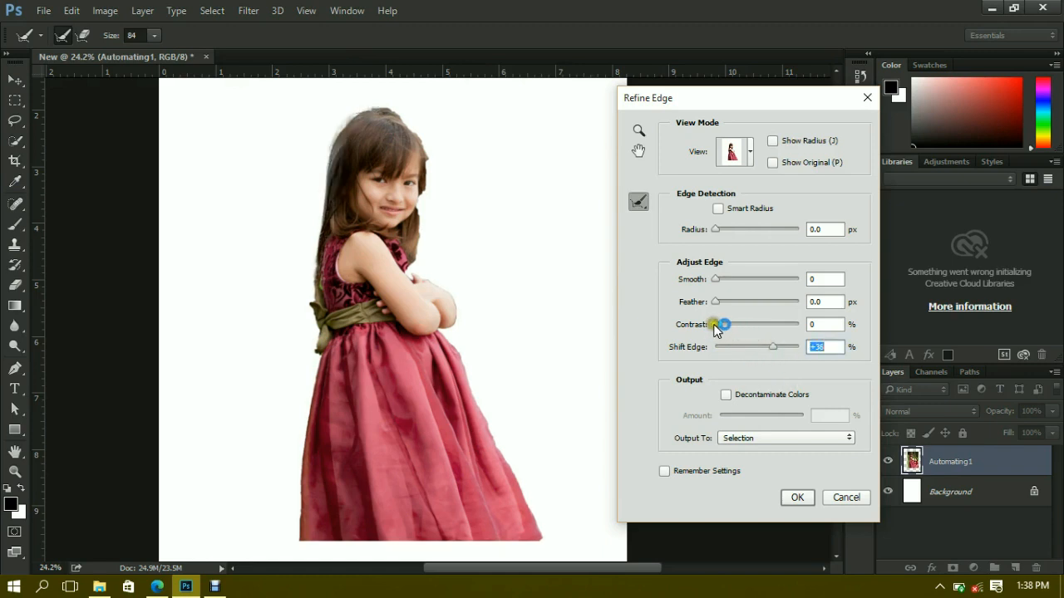
{"action": "left_click_drag", "start_coordinate": [715, 325], "coordinate": [738, 327]}
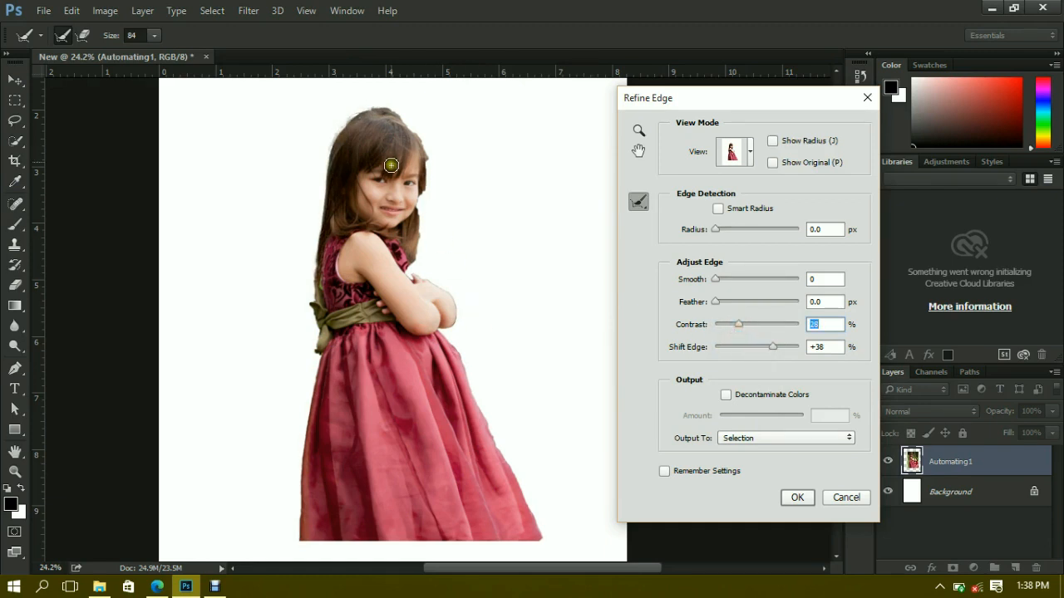
{"action": "mouse_move", "coordinate": [367, 116]}
{"action": "left_mouse_down"}
{"action": "mouse_move", "coordinate": [397, 115]}
{"action": "mouse_move", "coordinate": [424, 183]}
{"action": "mouse_move", "coordinate": [416, 145]}
{"action": "mouse_move", "coordinate": [439, 169]}
{"action": "mouse_move", "coordinate": [426, 239]}
{"action": "mouse_move", "coordinate": [416, 218]}
{"action": "left_mouse_up"}
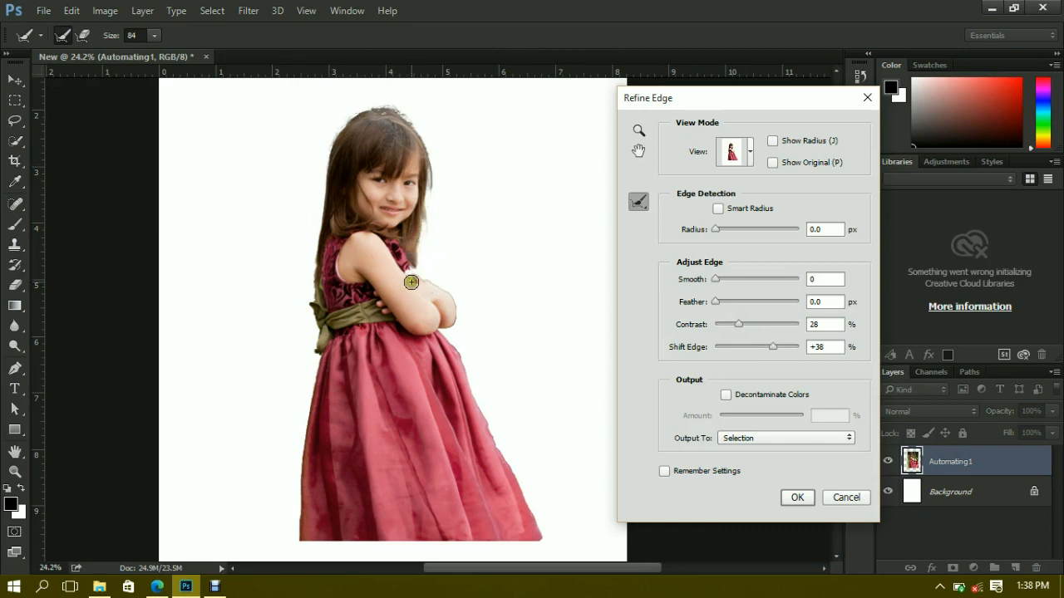
{"action": "mouse_move", "coordinate": [411, 282]}
{"action": "left_mouse_down"}
{"action": "mouse_move", "coordinate": [449, 305]}
{"action": "mouse_move", "coordinate": [445, 336]}
{"action": "left_mouse_up"}
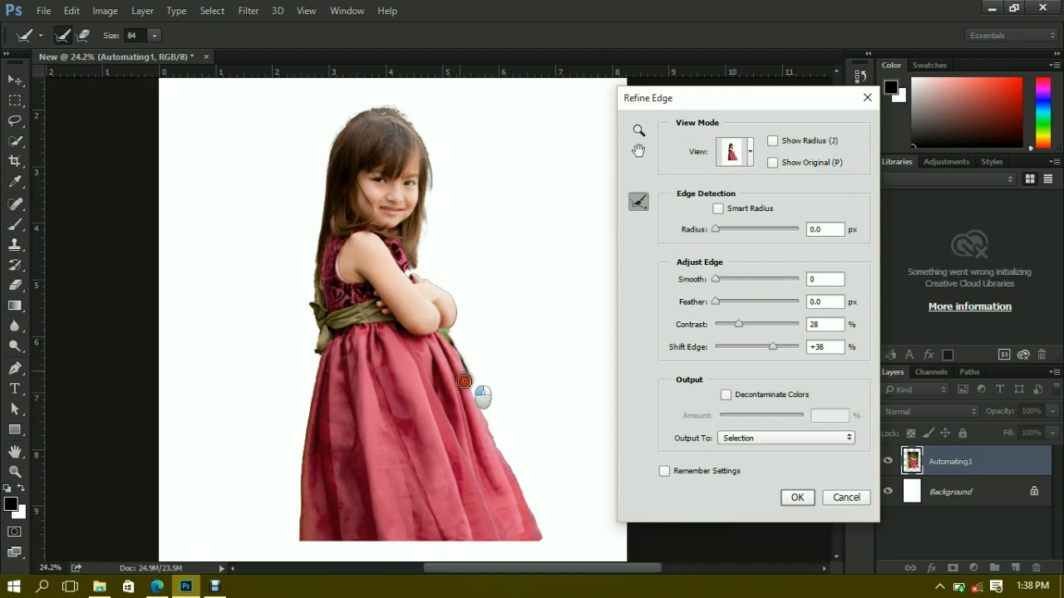
{"action": "left_click_drag", "start_coordinate": [464, 382], "coordinate": [533, 538]}
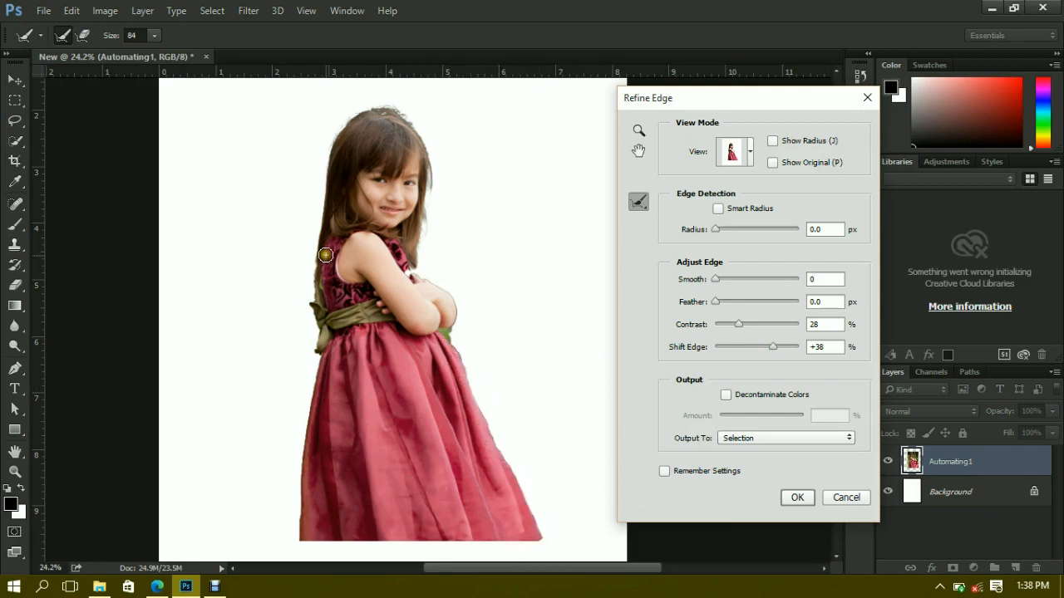
{"action": "left_click_drag", "start_coordinate": [325, 256], "coordinate": [300, 541]}
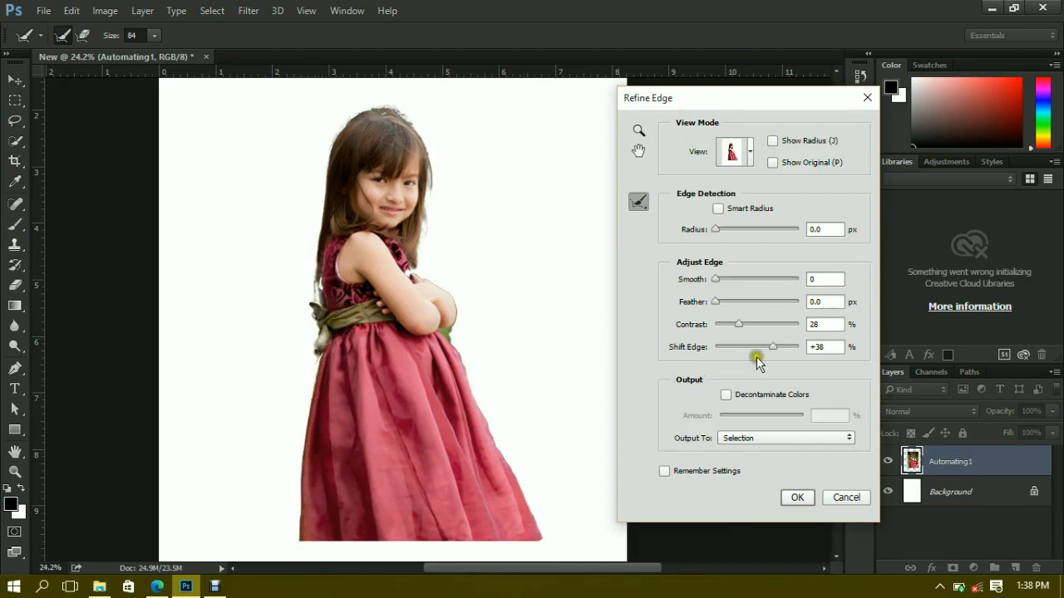
Change Contrast to 36% and Shift Edge to +18%, and output the refined cutout as a new layer with layer mask
{"action": "mouse_move", "coordinate": [739, 324]}
{"action": "left_mouse_down"}
{"action": "mouse_move", "coordinate": [772, 351]}
{"action": "mouse_move", "coordinate": [763, 358]}
{"action": "mouse_move", "coordinate": [763, 349]}
{"action": "left_mouse_up"}
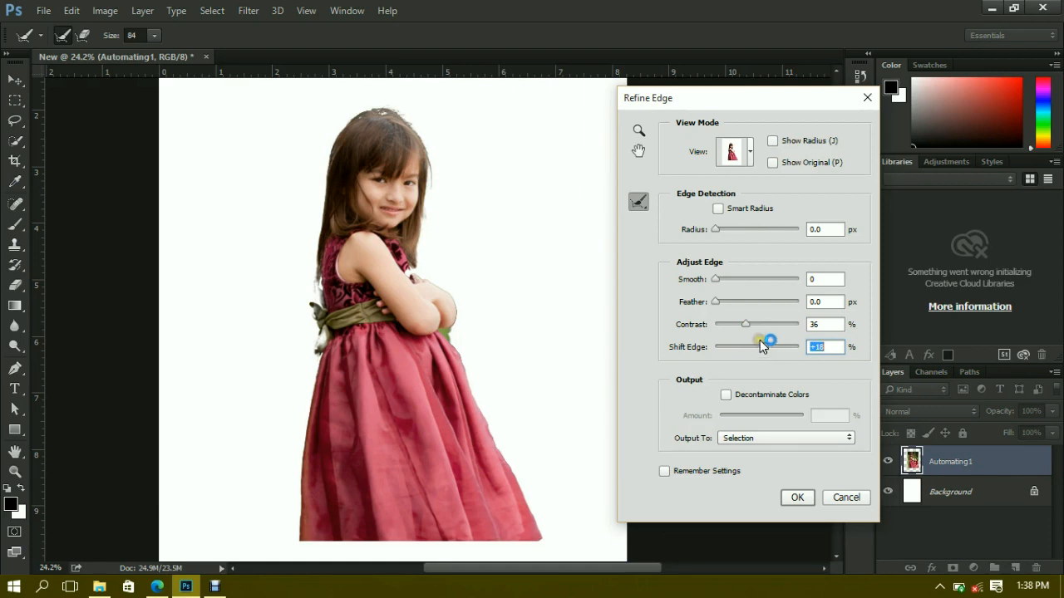
{"action": "left_click", "coordinate": [791, 439]}
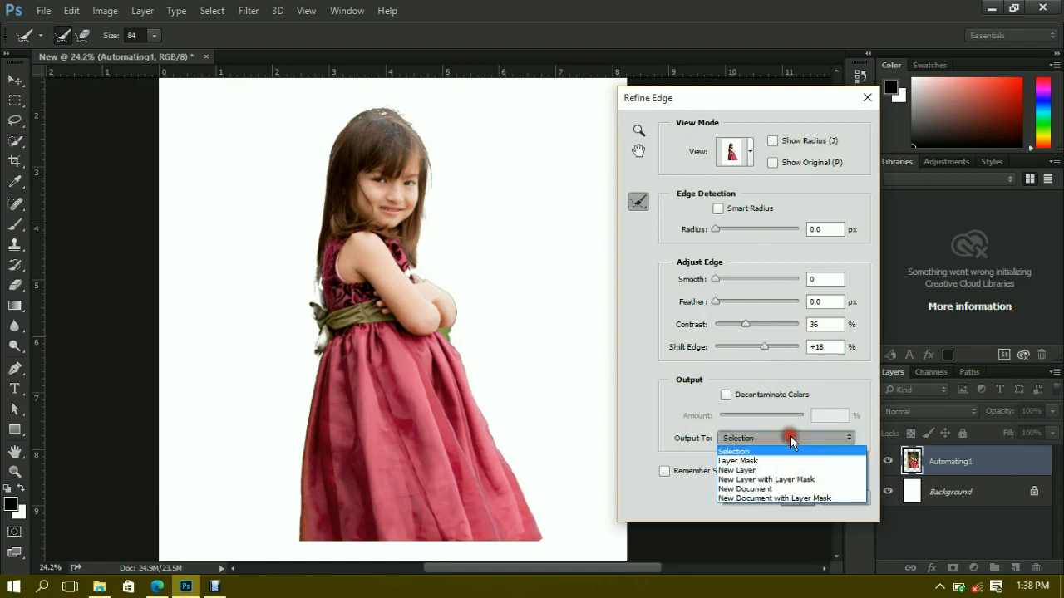
{"action": "left_click", "coordinate": [785, 480]}
{"action": "left_click", "coordinate": [799, 497]}
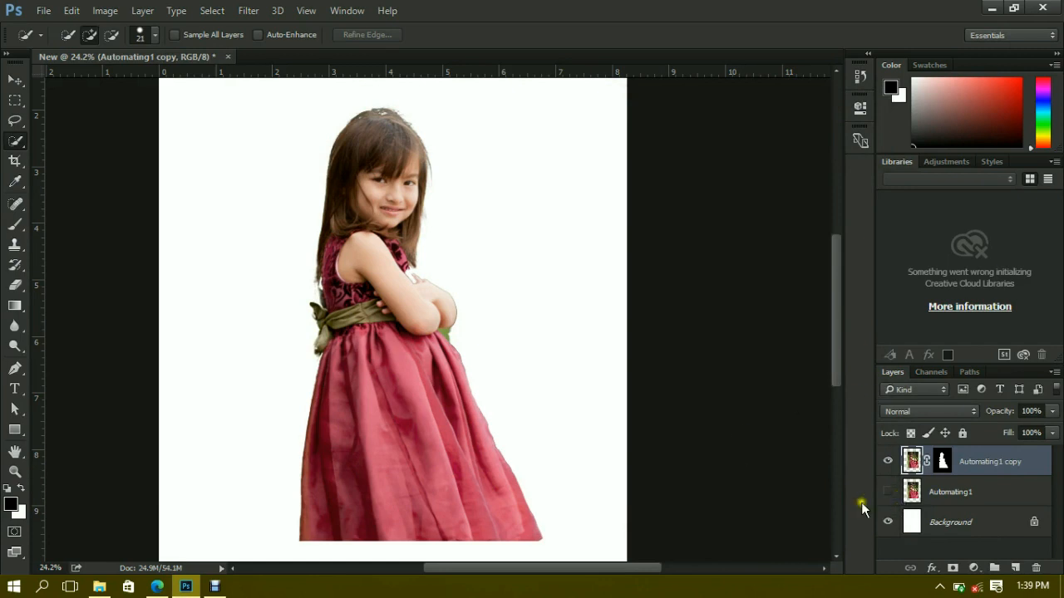
Delete the masked cutout layer and make the original photo layer visible again
{"action": "scroll", "coordinate": [399, 337], "scroll_direction": "down", "scroll_amount": 1}
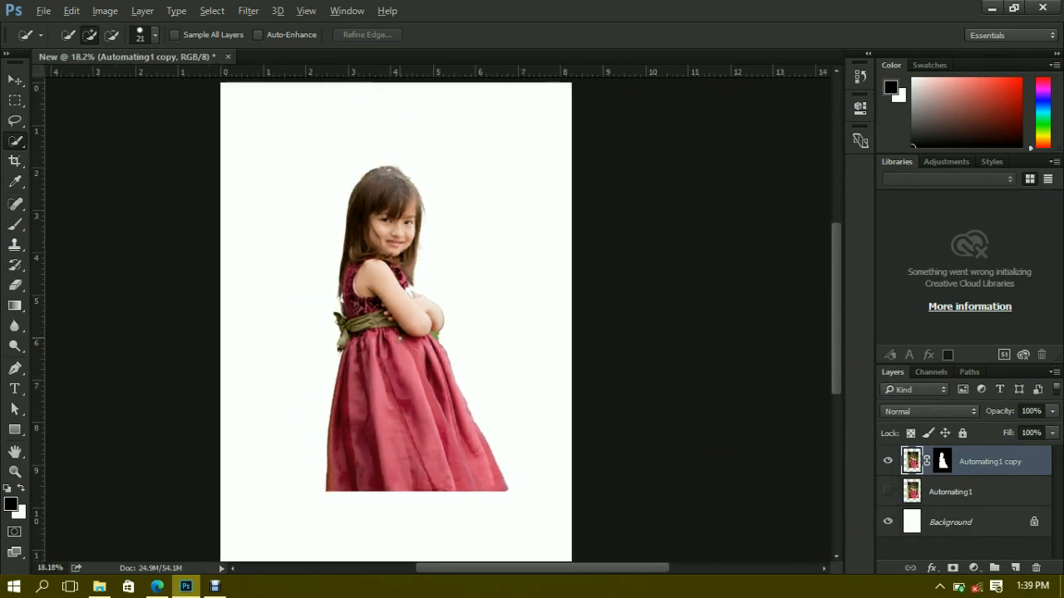
{"action": "scroll", "coordinate": [399, 338], "scroll_direction": "down", "scroll_amount": 1}
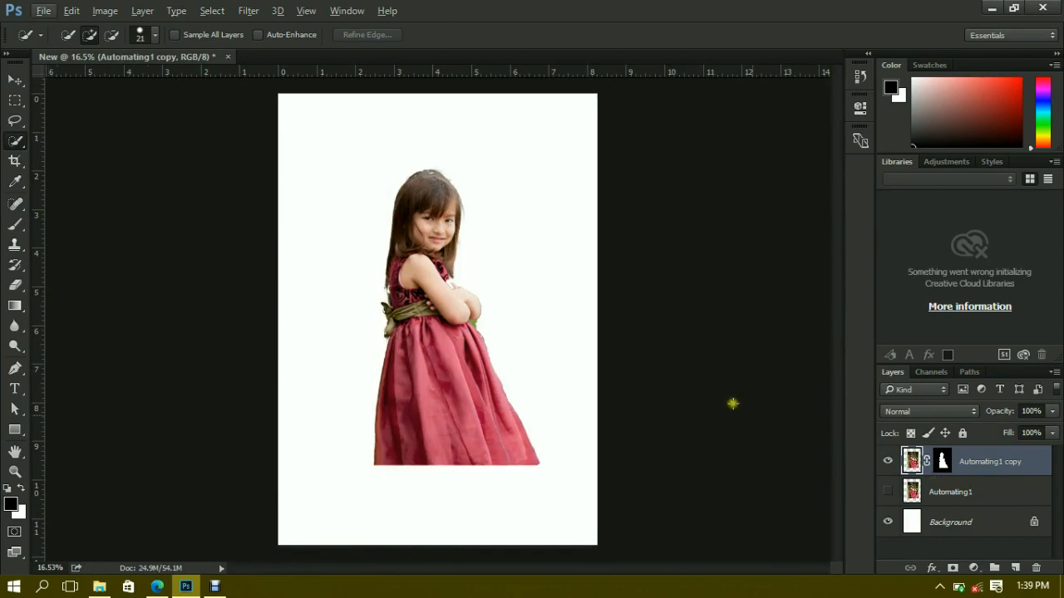
{"action": "left_click_drag", "start_coordinate": [998, 462], "coordinate": [1035, 567]}
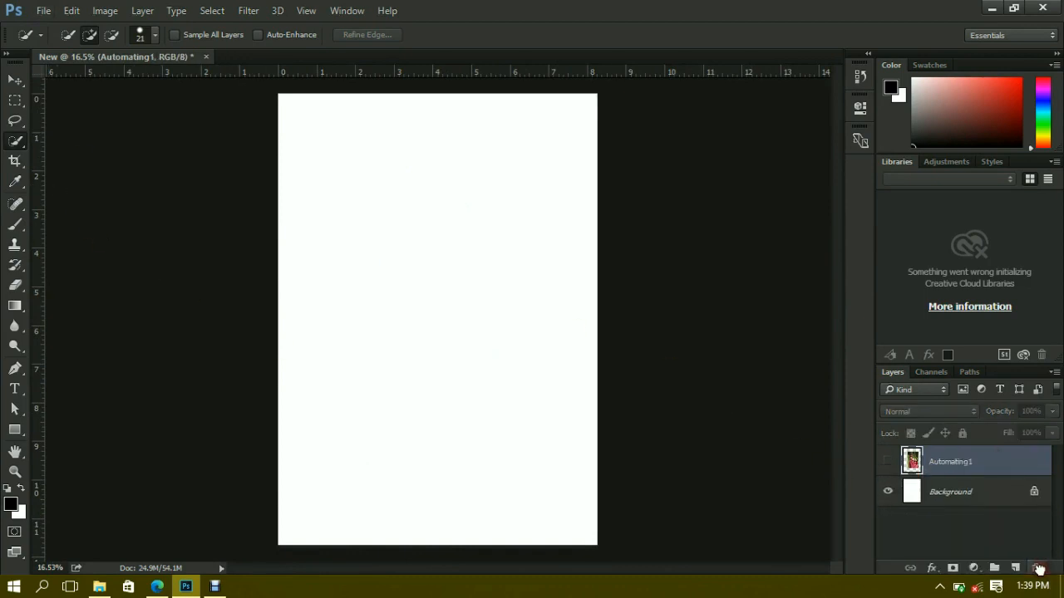
{"action": "left_click", "coordinate": [887, 465]}
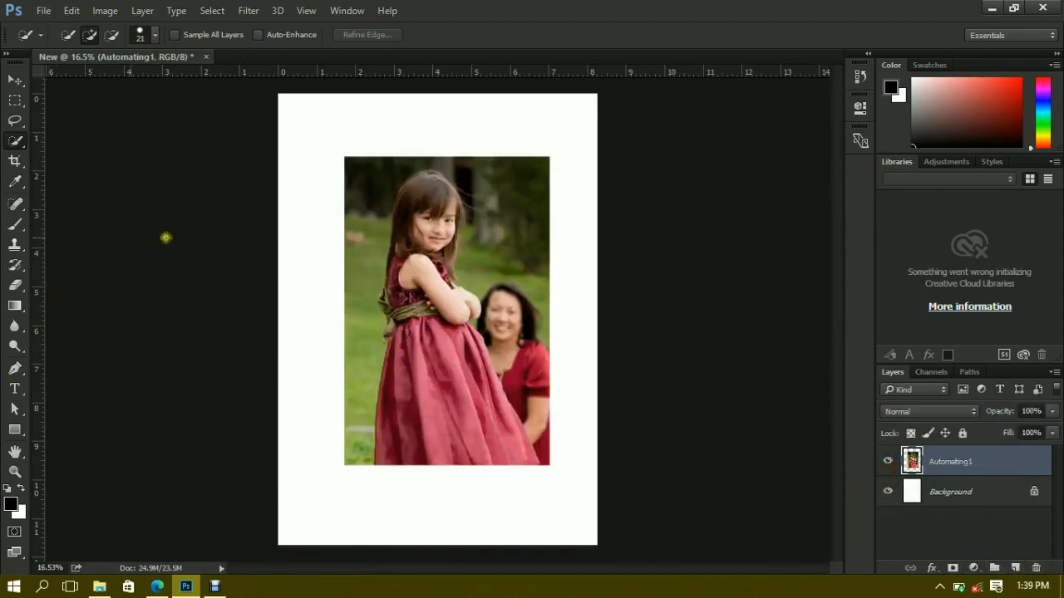
Crop the canvas to the photo's sides and upper edge, cutting off a strip along the photo's lower edge
{"action": "left_click", "coordinate": [15, 161]}
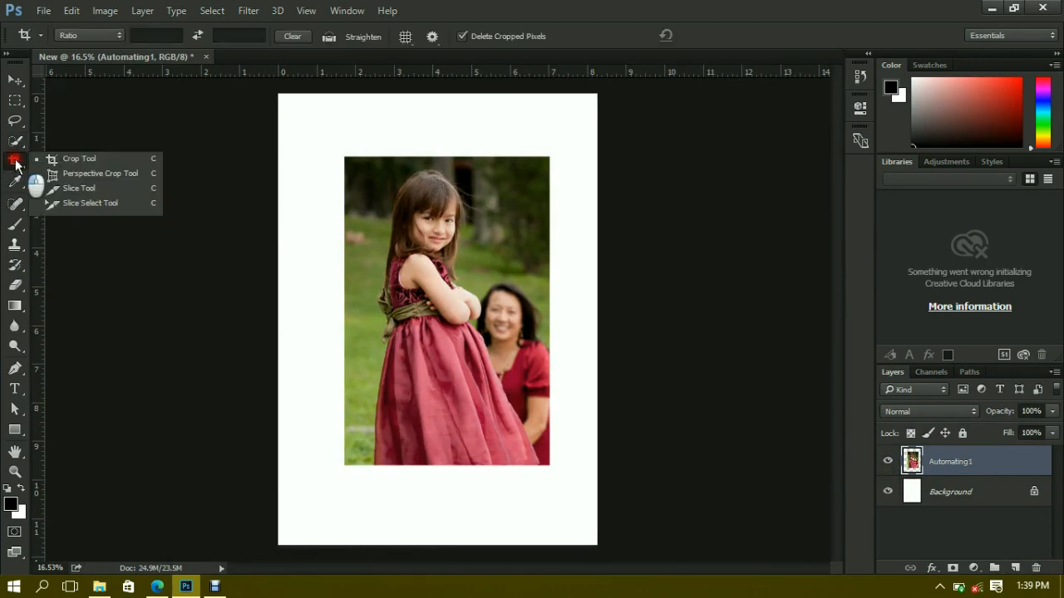
{"action": "left_click_drag", "start_coordinate": [438, 97], "coordinate": [433, 129]}
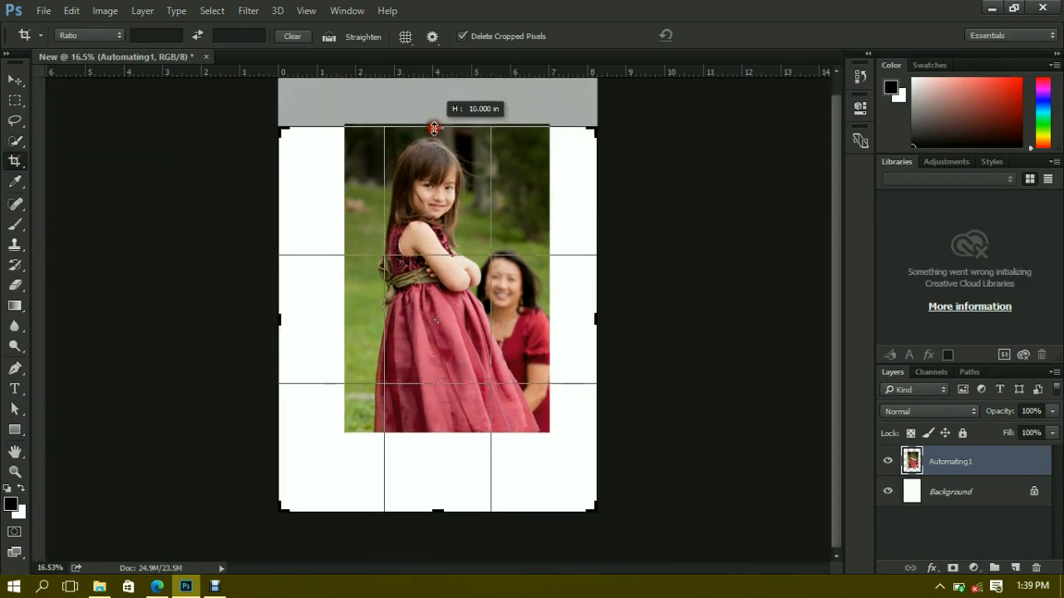
{"action": "left_click_drag", "start_coordinate": [440, 510], "coordinate": [448, 440]}
{"action": "left_click_drag", "start_coordinate": [281, 319], "coordinate": [311, 320]}
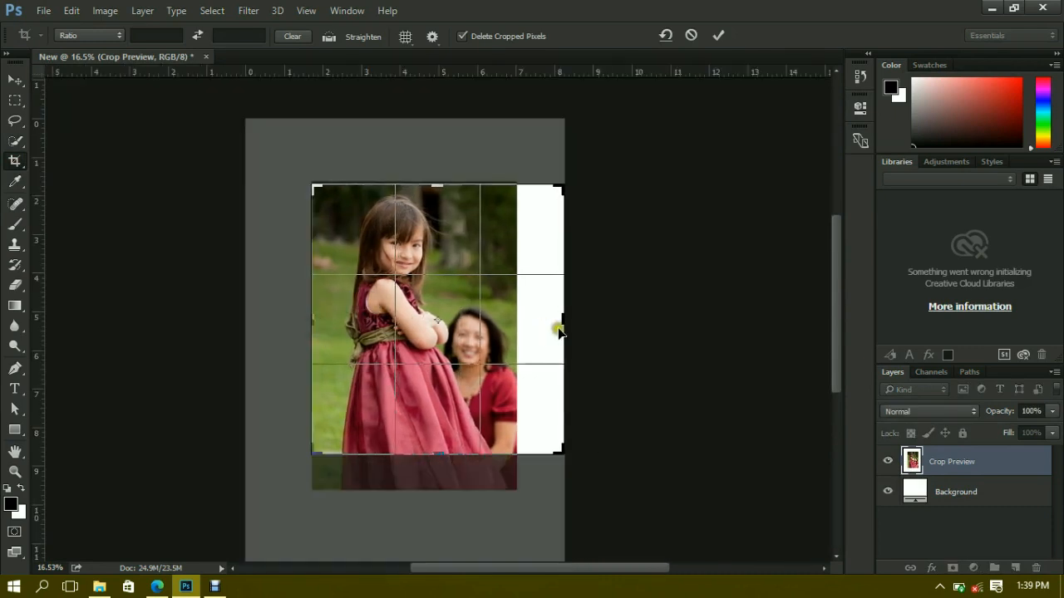
{"action": "left_click_drag", "start_coordinate": [563, 321], "coordinate": [558, 335]}
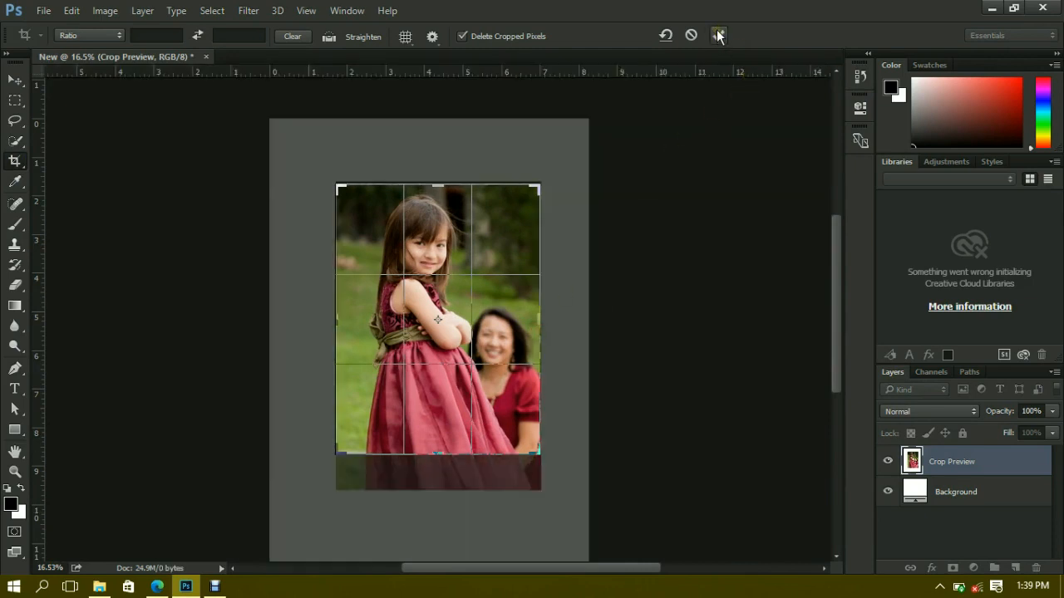
{"action": "left_click", "coordinate": [718, 35]}
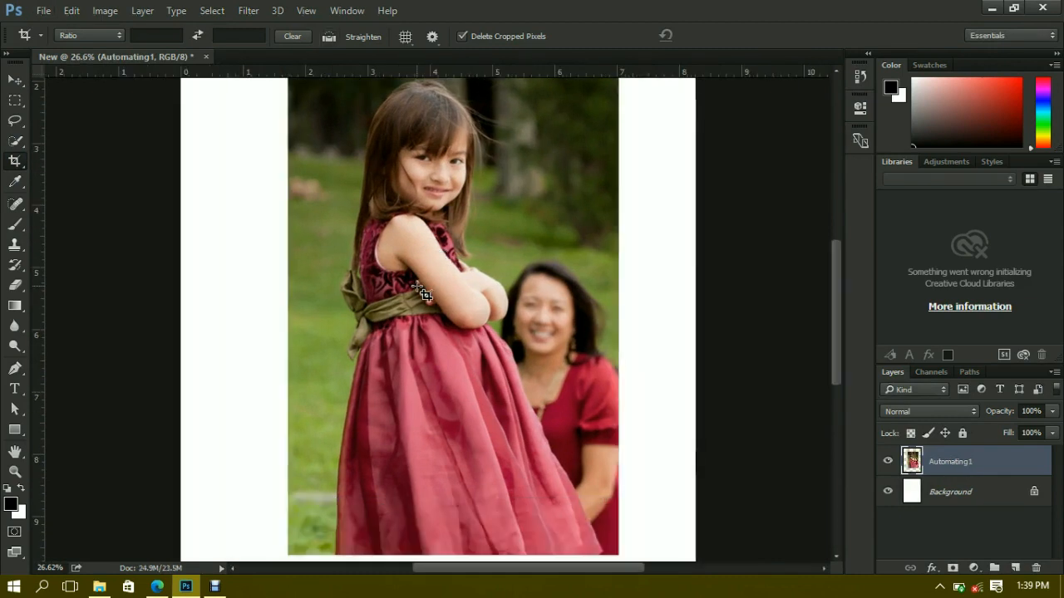
Activate the Brush tool and set the brush hardness to 0%
{"action": "scroll", "coordinate": [497, 491], "scroll_direction": "down", "scroll_amount": 4}
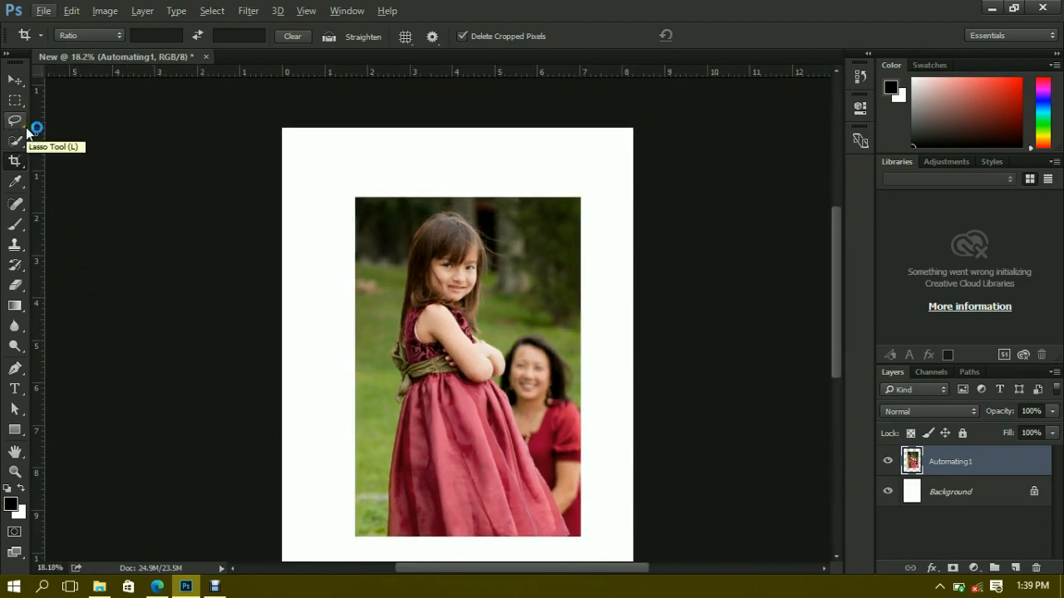
{"action": "left_click", "coordinate": [18, 225]}
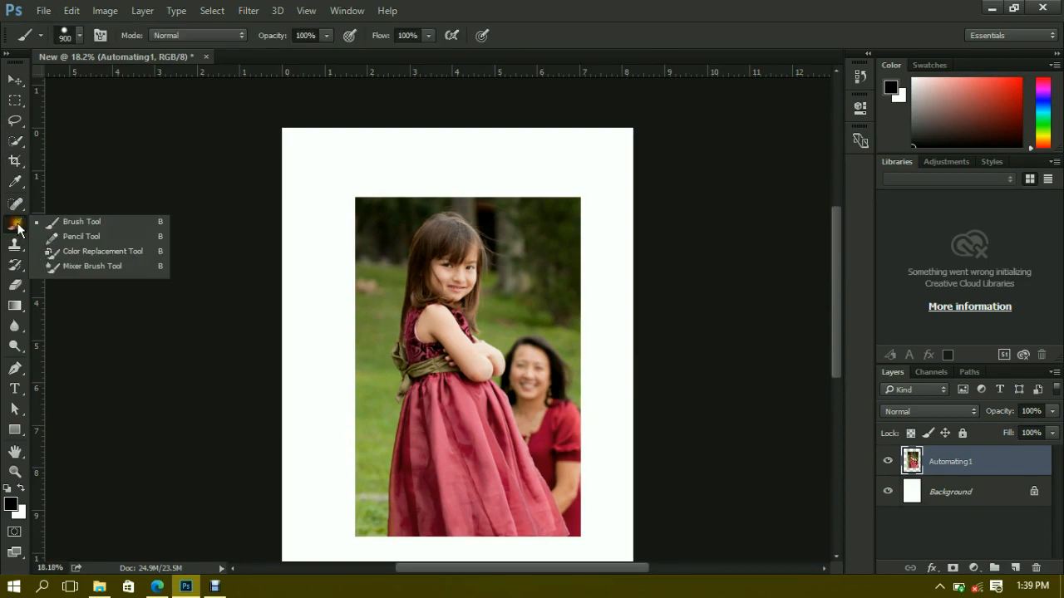
{"action": "left_click", "coordinate": [87, 223]}
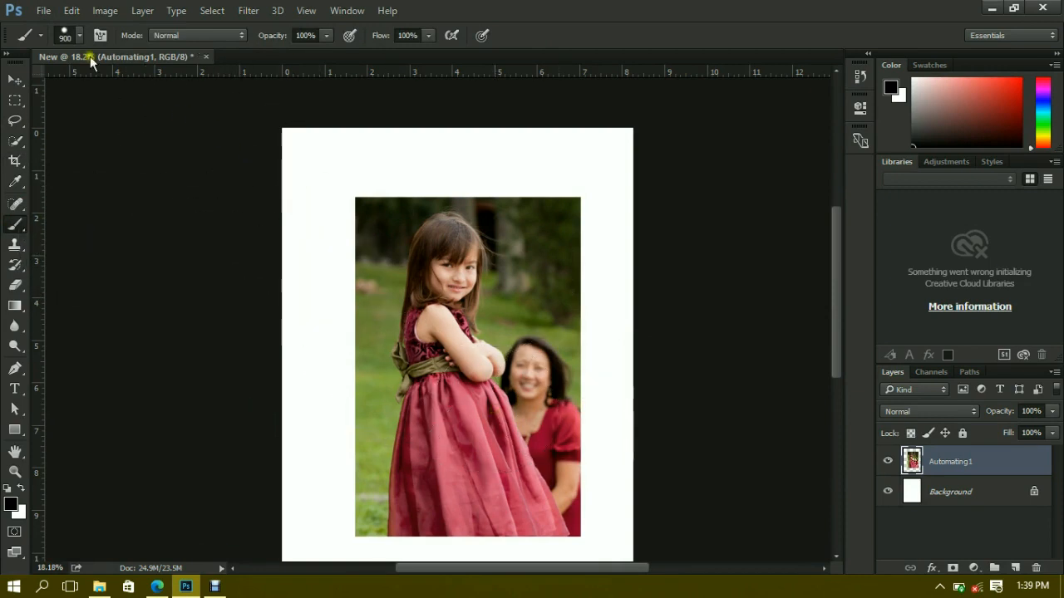
{"action": "left_click", "coordinate": [80, 36]}
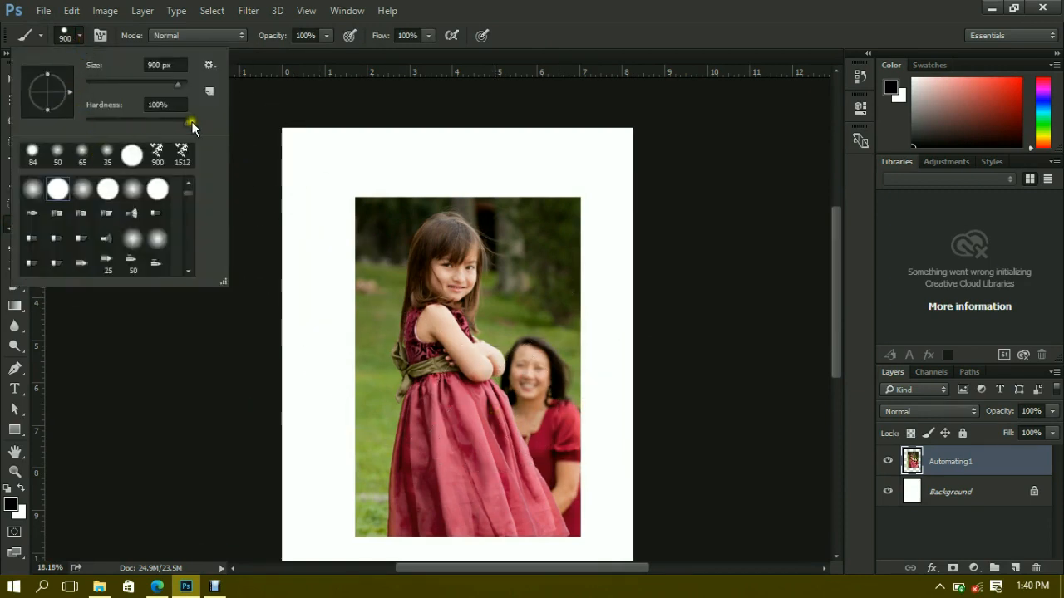
{"action": "left_click_drag", "start_coordinate": [190, 125], "coordinate": [81, 131]}
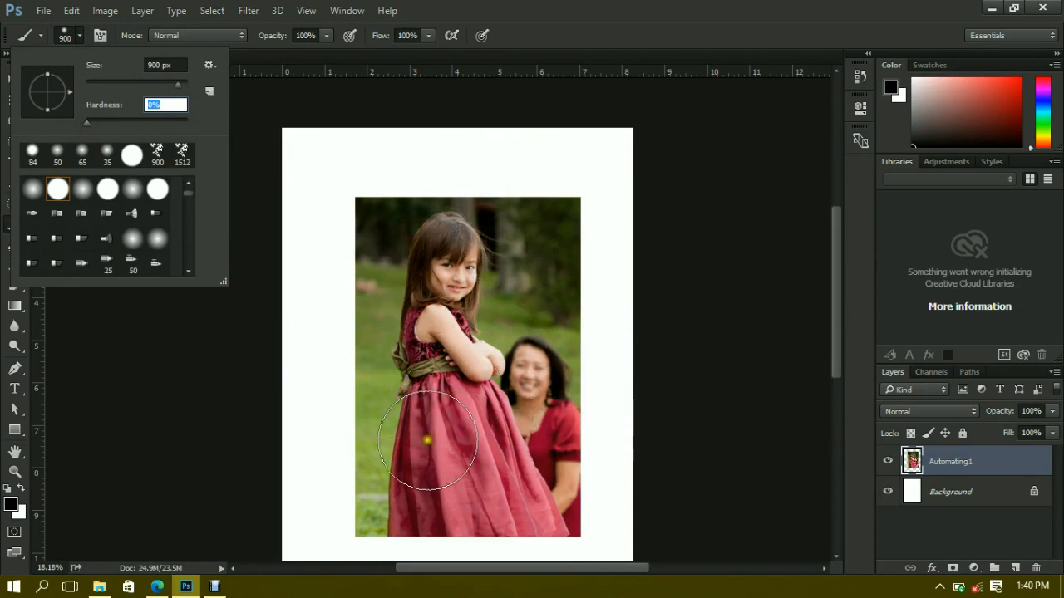
Set the foreground color to a fully saturated, bright orange-yellow with hue 45°
{"action": "left_click", "coordinate": [10, 504]}
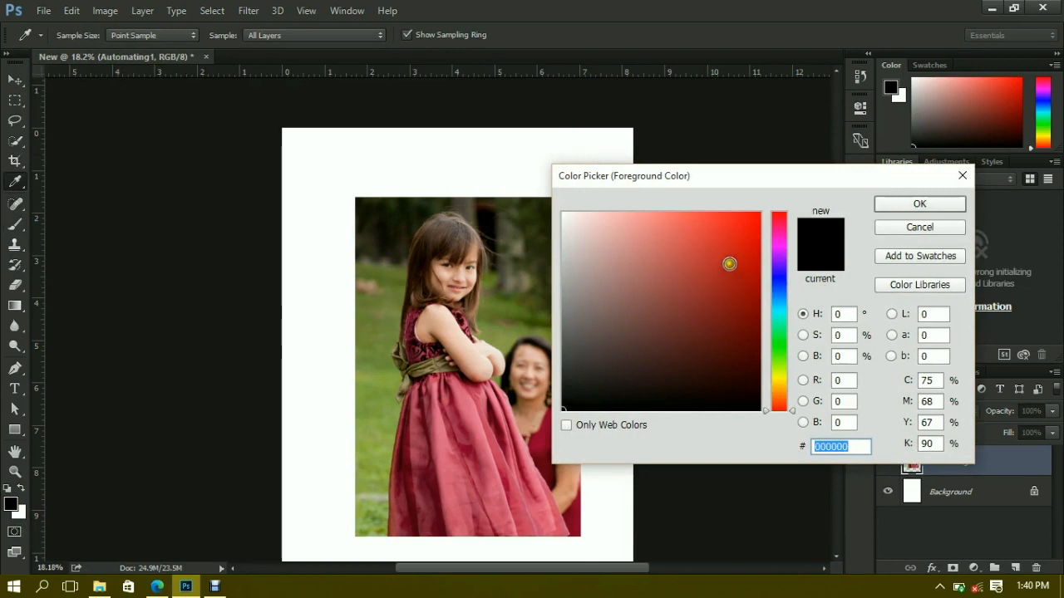
{"action": "left_click_drag", "start_coordinate": [772, 372], "coordinate": [777, 384]}
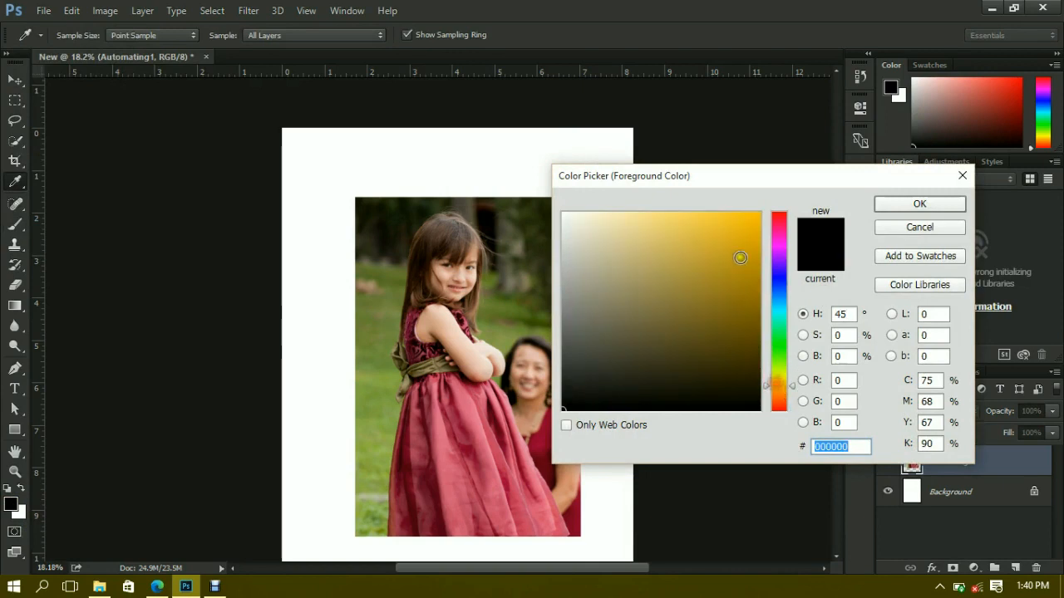
{"action": "left_click_drag", "start_coordinate": [739, 258], "coordinate": [760, 212]}
{"action": "left_click", "coordinate": [894, 203]}
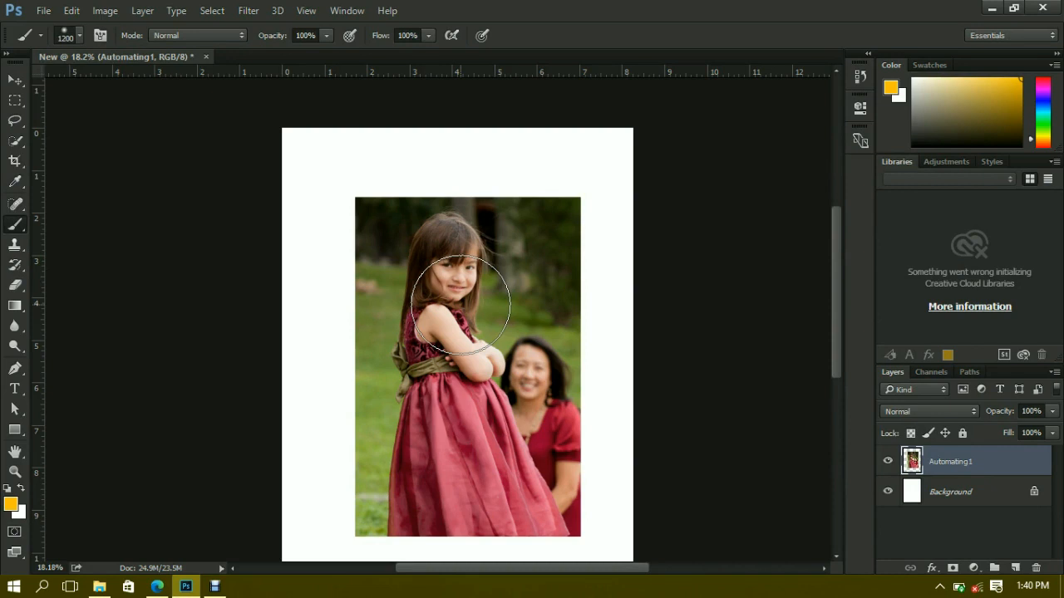
Paint soft orange dabs near the photo's four corners on a new layer with a 1200 px brush, and lower its opacity to 42%
{"action": "left_click", "coordinate": [1015, 567]}
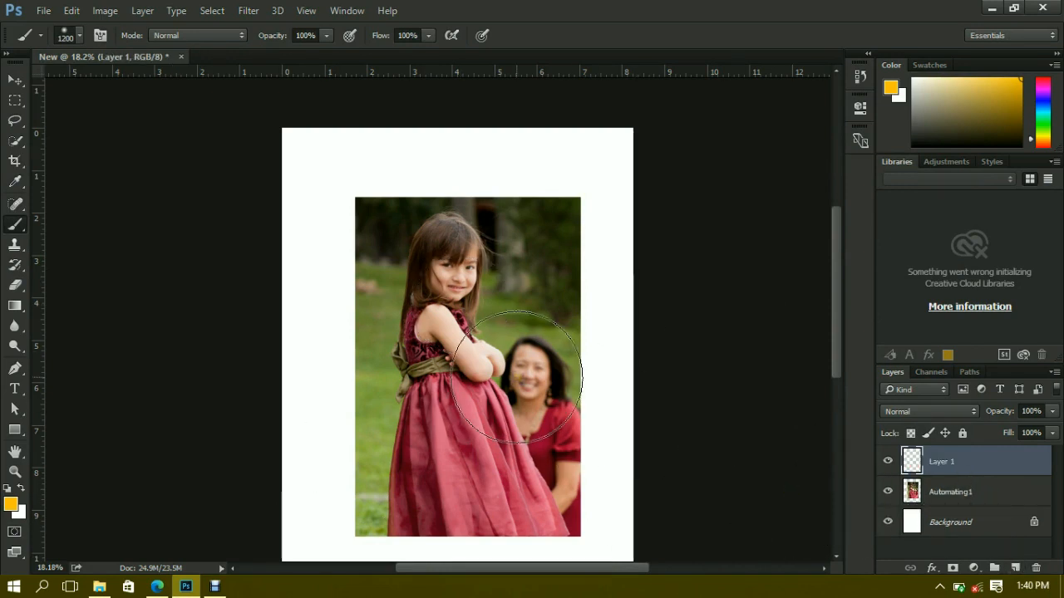
{"action": "left_click", "coordinate": [556, 228]}
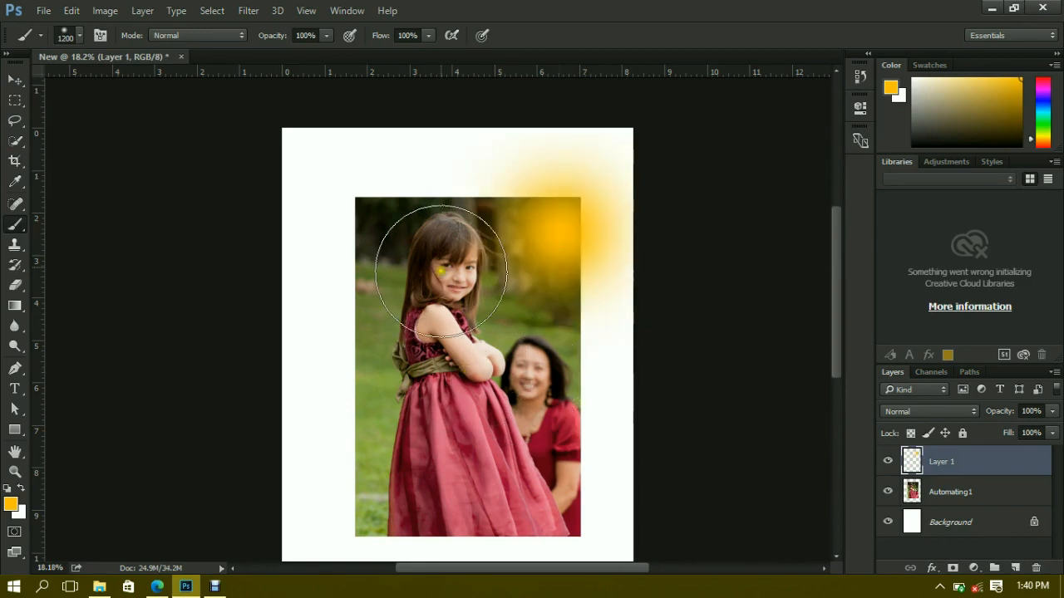
{"action": "left_click", "coordinate": [386, 237]}
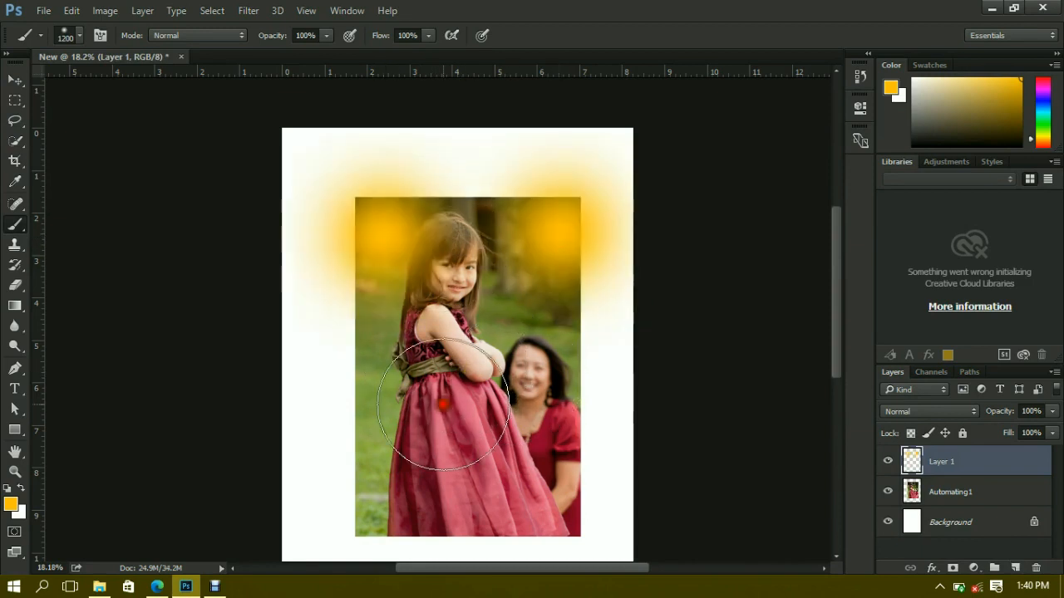
{"action": "left_click", "coordinate": [391, 498]}
{"action": "left_click", "coordinate": [571, 511]}
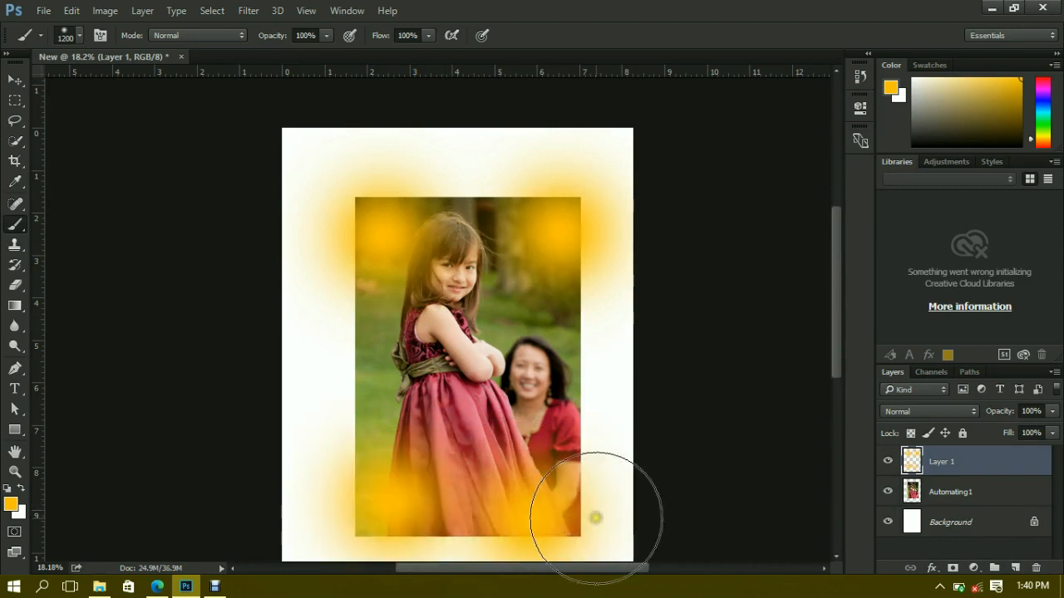
{"action": "left_click", "coordinate": [1053, 412]}
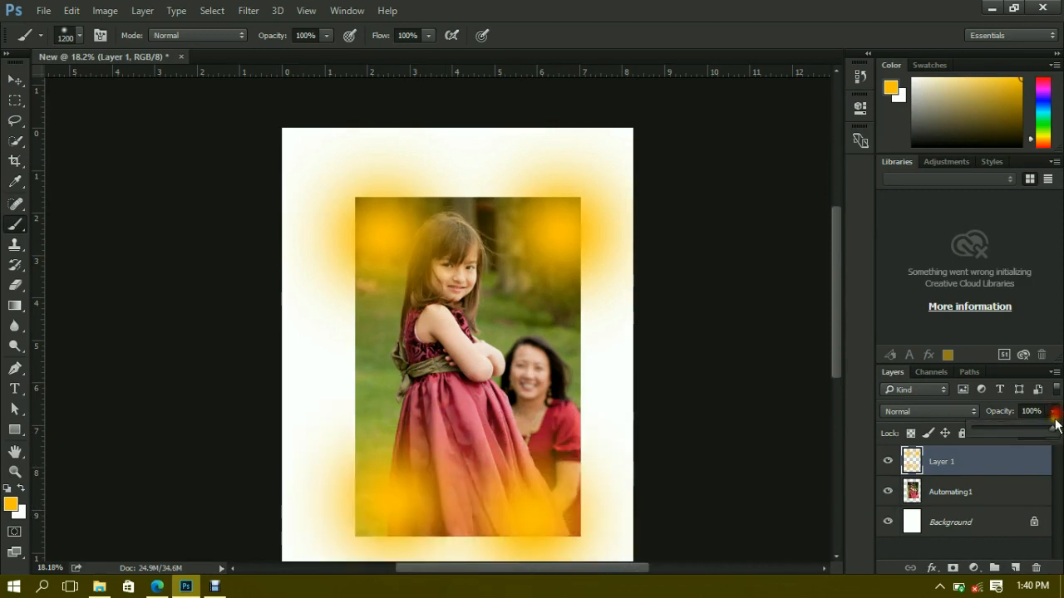
{"action": "left_click_drag", "start_coordinate": [1053, 431], "coordinate": [1006, 430]}
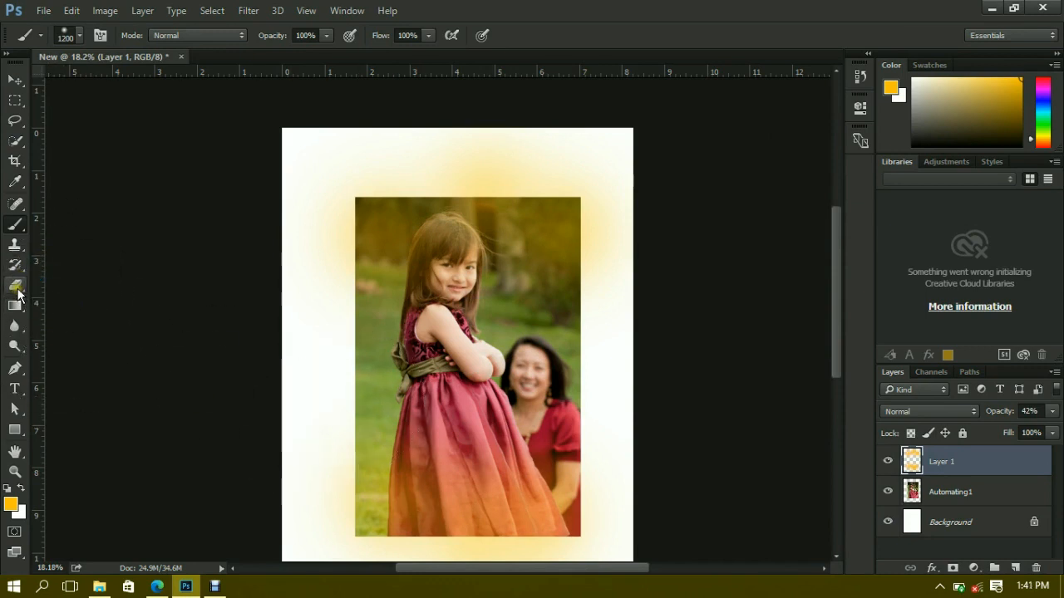
Delete the painted orange glow layer above the photo
{"action": "left_click", "coordinate": [15, 80]}
{"action": "left_click", "coordinate": [1007, 461]}
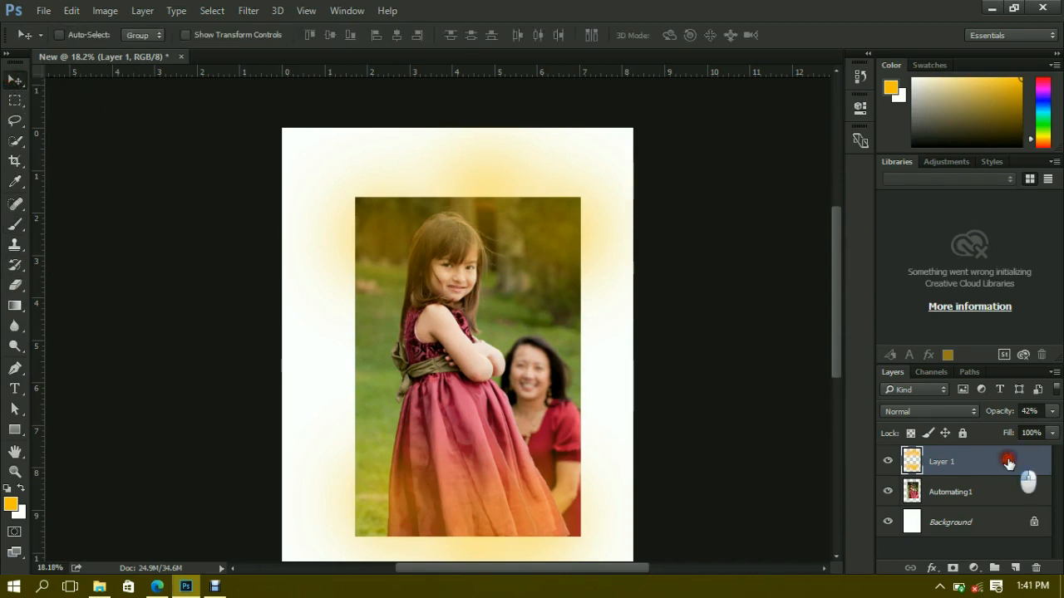
{"action": "left_click_drag", "start_coordinate": [1008, 461], "coordinate": [1035, 568]}
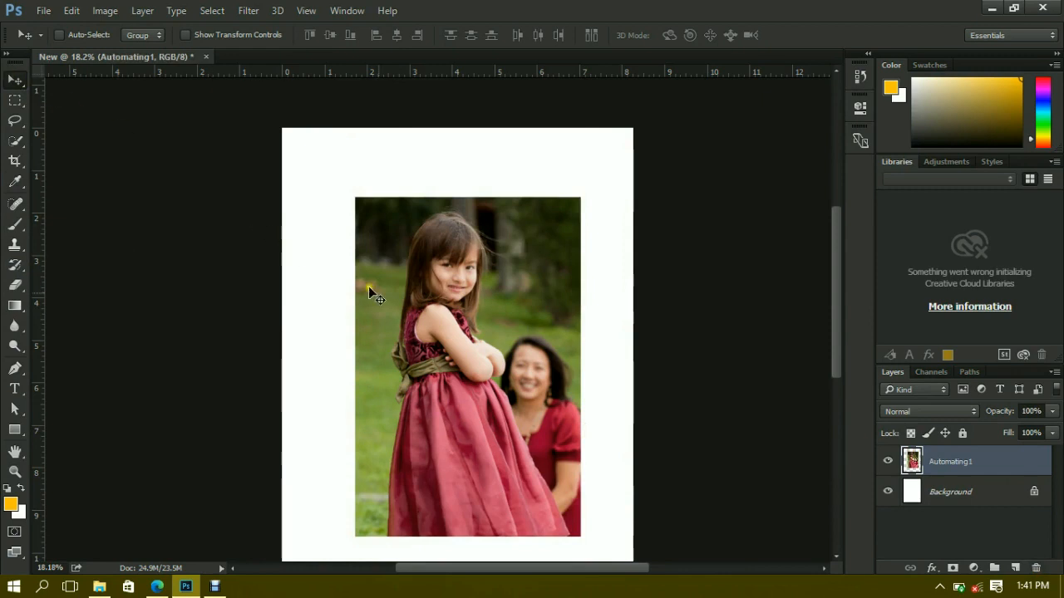
{"action": "scroll", "coordinate": [442, 340], "scroll_direction": "down", "scroll_amount": 3}
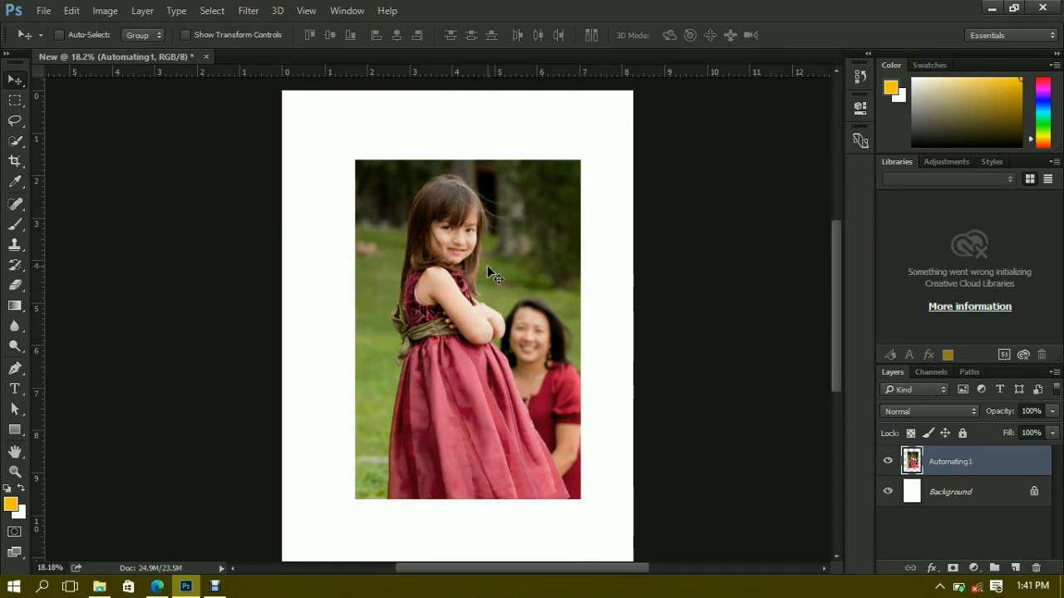
{"action": "key", "text": "ctrl+t"}
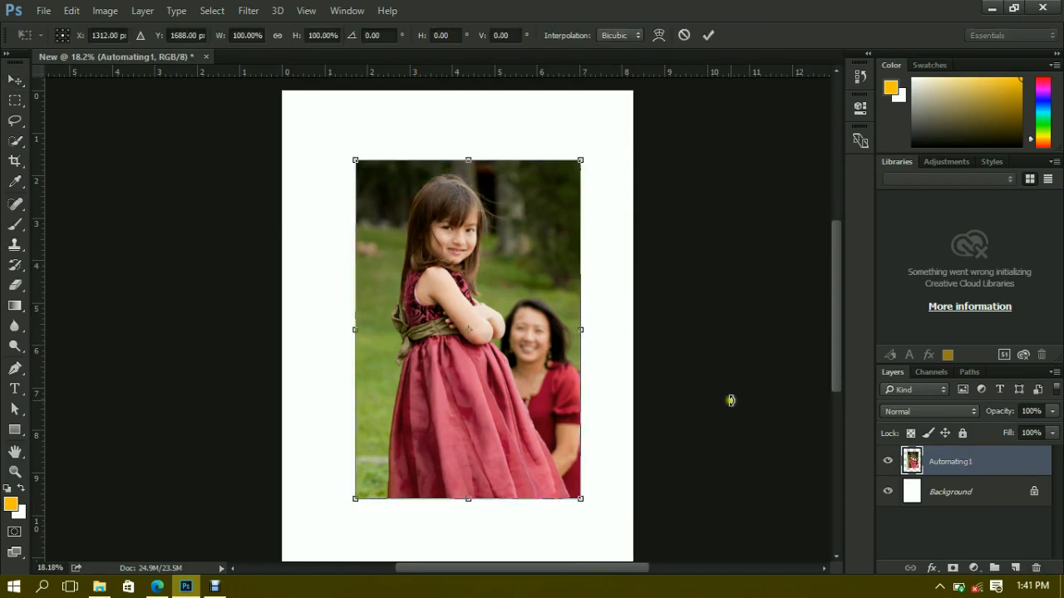
{"action": "scroll", "coordinate": [488, 319], "scroll_direction": "down", "scroll_amount": 1}
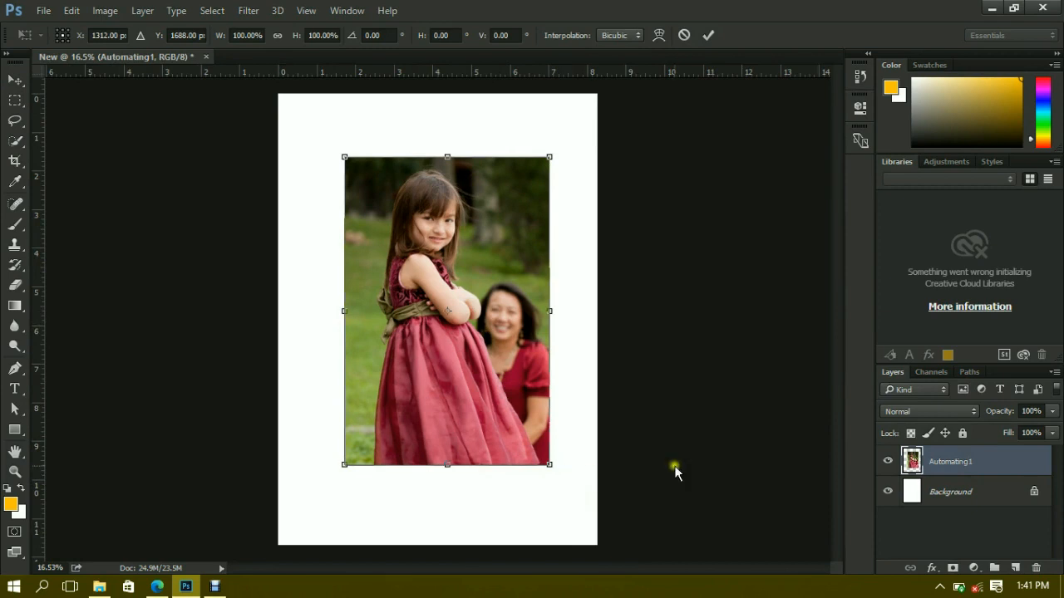
{"action": "left_click", "coordinate": [945, 462]}
{"action": "left_click", "coordinate": [708, 35]}
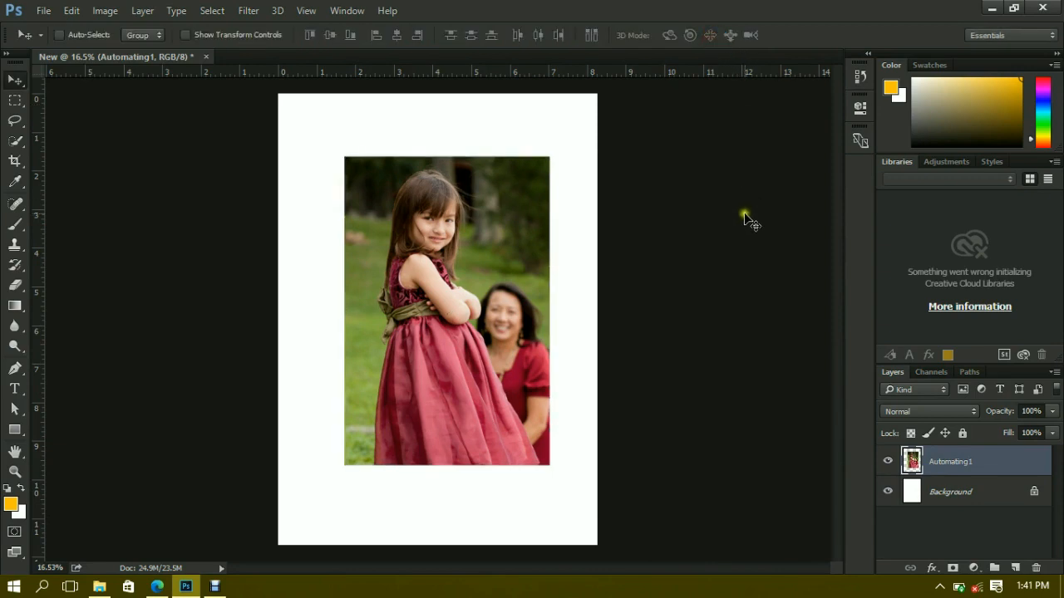
Convert the Automating1 photo layer to a smart object and scale it to about 163.5%, positioned to cover the whole page
{"action": "right_click", "coordinate": [939, 458]}
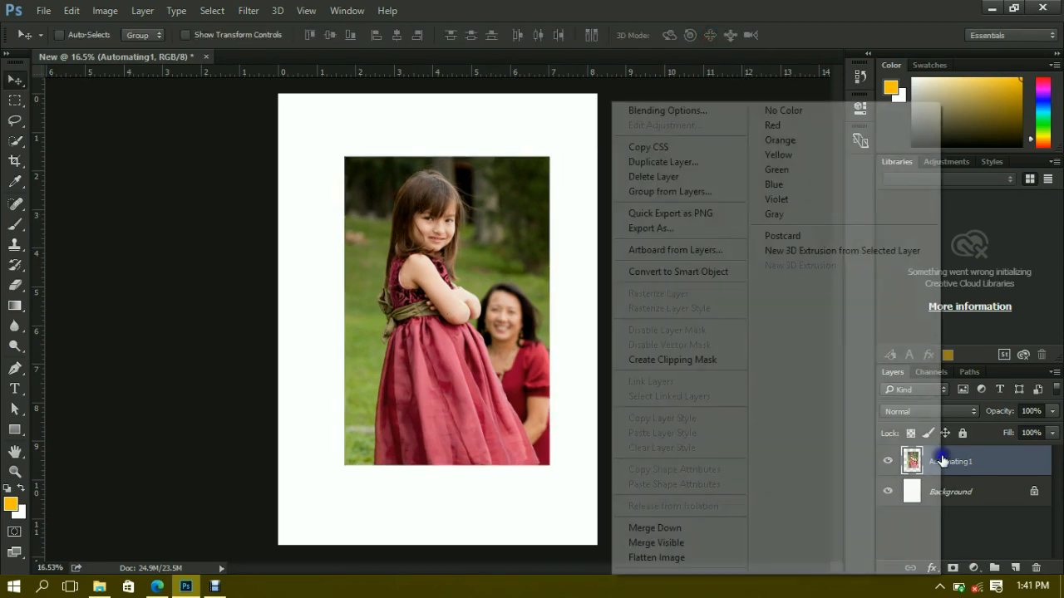
{"action": "left_click", "coordinate": [712, 274]}
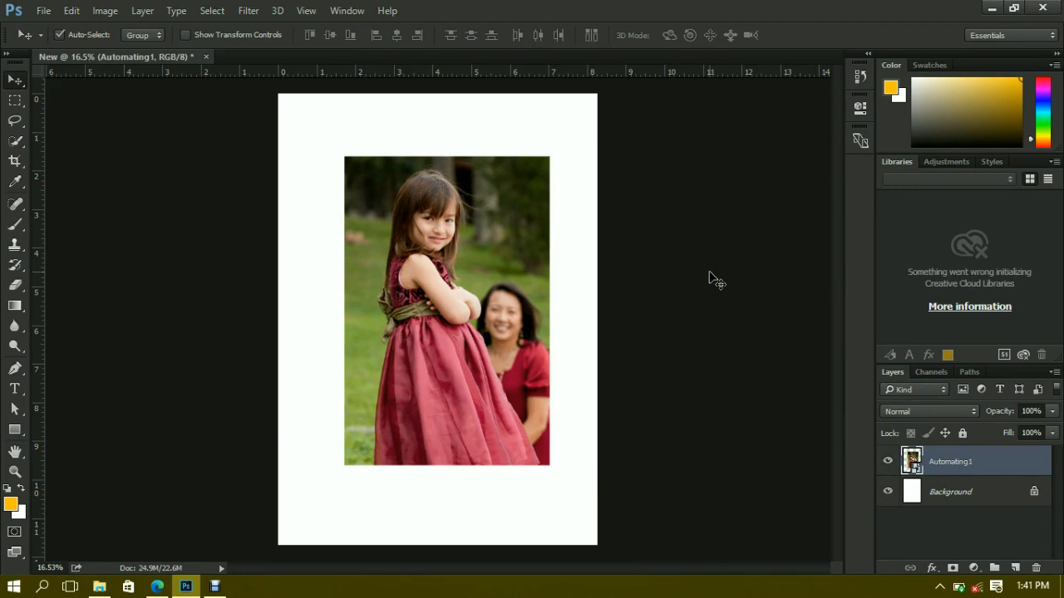
{"action": "key", "text": "ctrl+t"}
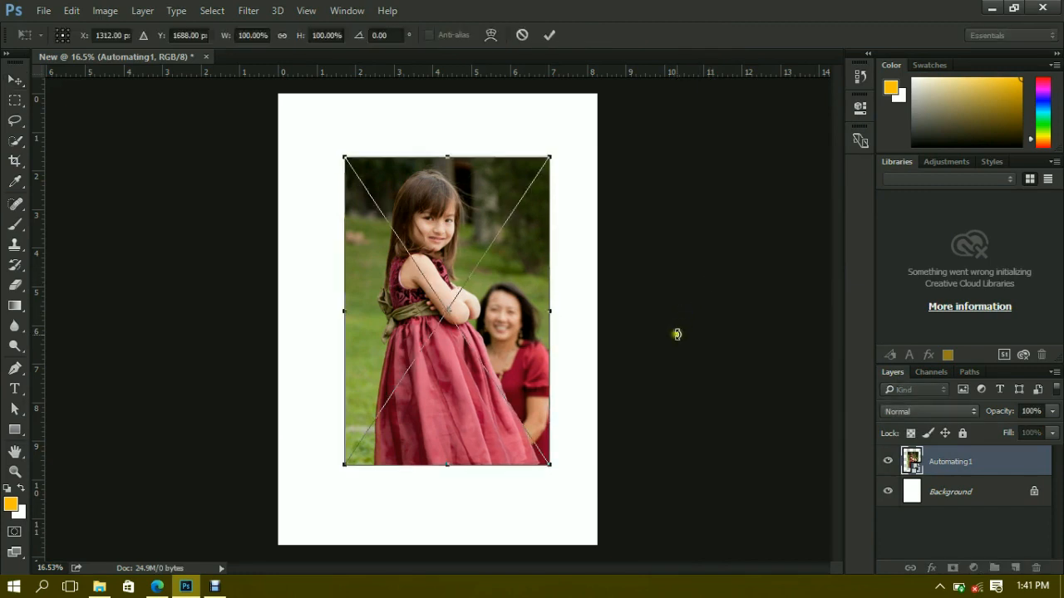
{"action": "left_click_drag", "start_coordinate": [550, 466], "coordinate": [583, 562]}
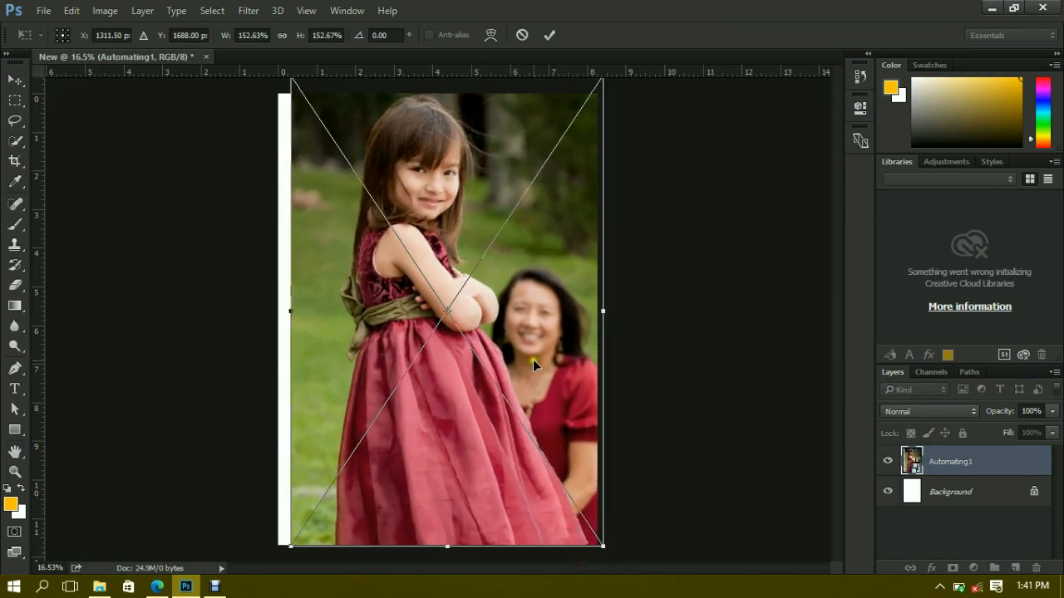
{"action": "left_click_drag", "start_coordinate": [532, 359], "coordinate": [518, 368]}
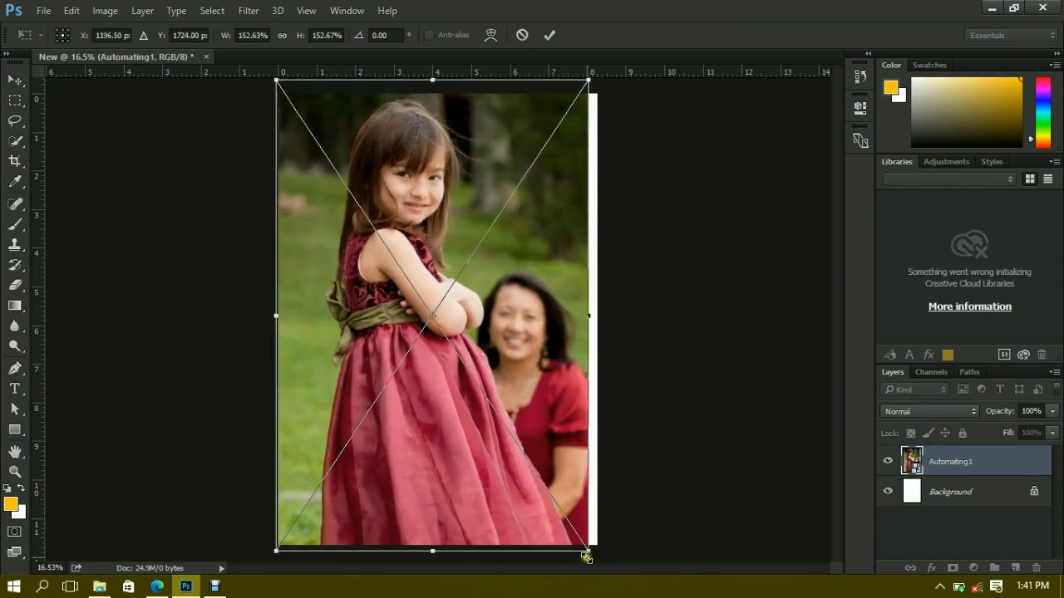
{"action": "left_click_drag", "start_coordinate": [587, 555], "coordinate": [626, 584]}
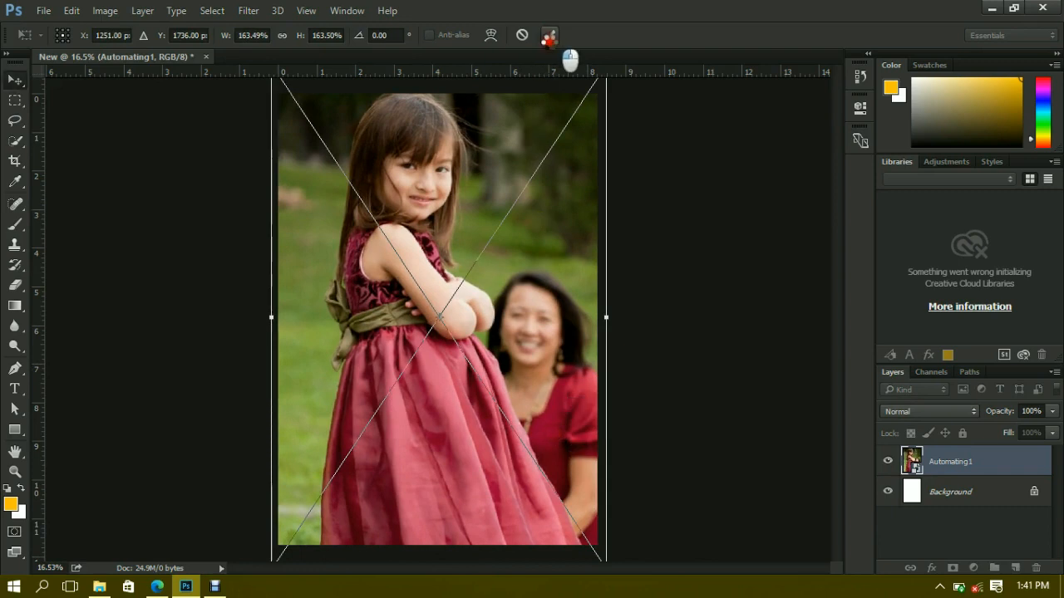
{"action": "left_click", "coordinate": [548, 35]}
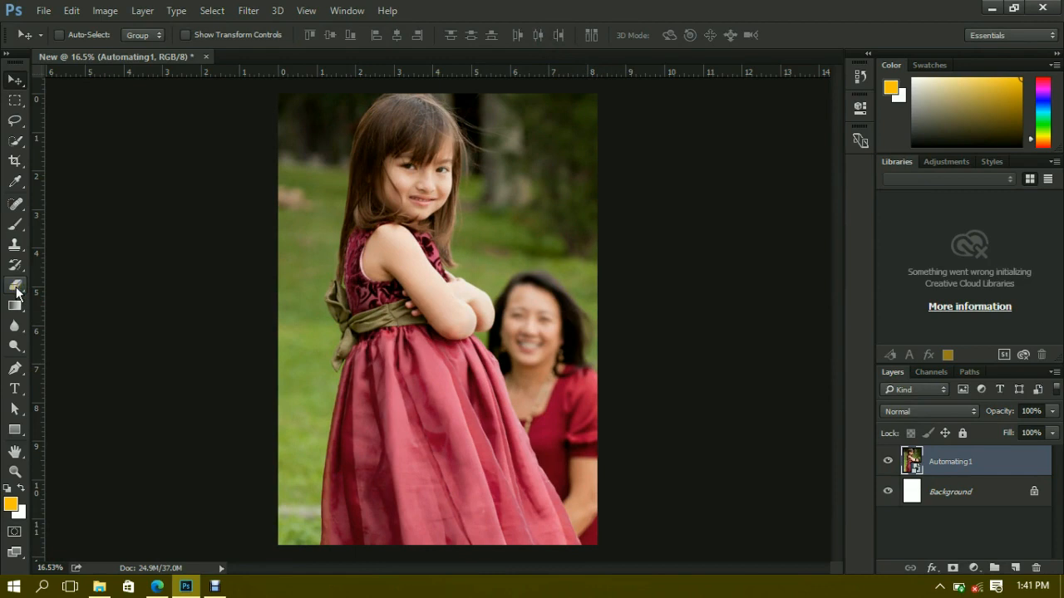
Activate the Eraser tool and rasterize the Automating1 photo layer
{"action": "left_click", "coordinate": [16, 290]}
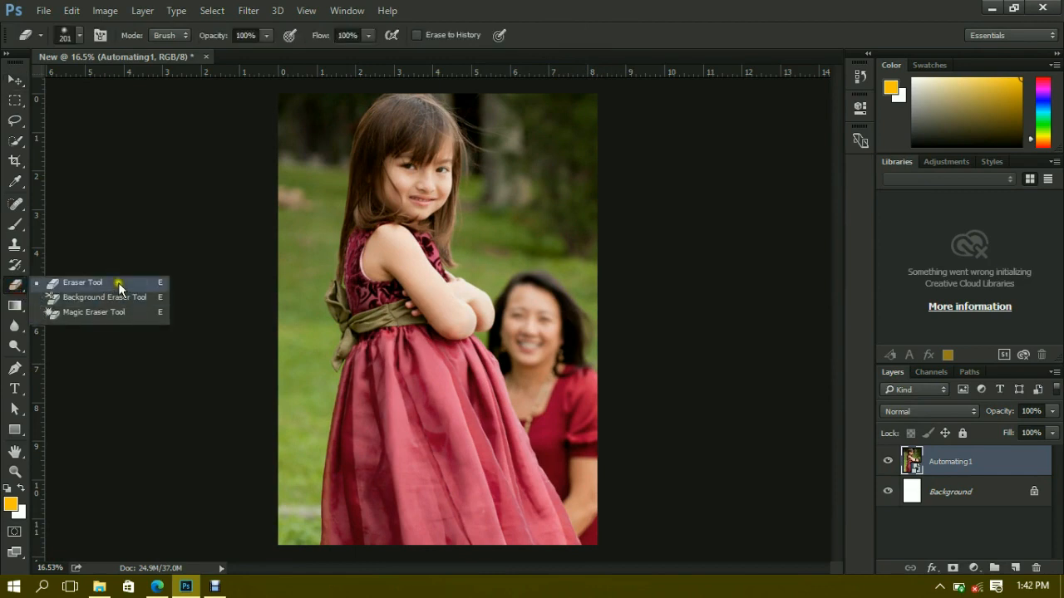
{"action": "left_click", "coordinate": [151, 283]}
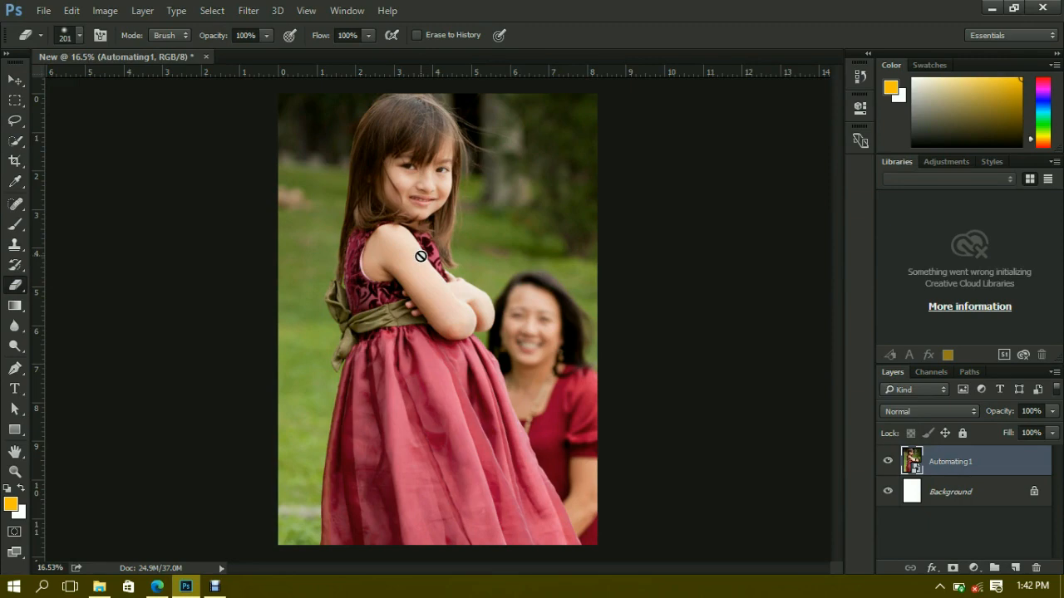
{"action": "right_click", "coordinate": [962, 462]}
{"action": "left_click", "coordinate": [702, 351]}
Erase the photo's background on both sides of the girl with a soft 600 px eraser
{"action": "left_click", "coordinate": [539, 303]}
{"action": "mouse_move", "coordinate": [553, 202]}
{"action": "left_mouse_down"}
{"action": "mouse_move", "coordinate": [578, 95]}
{"action": "mouse_move", "coordinate": [504, 157]}
{"action": "mouse_move", "coordinate": [499, 123]}
{"action": "mouse_move", "coordinate": [517, 179]}
{"action": "mouse_move", "coordinate": [509, 217]}
{"action": "mouse_move", "coordinate": [571, 197]}
{"action": "mouse_move", "coordinate": [601, 222]}
{"action": "mouse_move", "coordinate": [606, 237]}
{"action": "mouse_move", "coordinate": [583, 224]}
{"action": "mouse_move", "coordinate": [607, 263]}
{"action": "mouse_move", "coordinate": [571, 232]}
{"action": "mouse_move", "coordinate": [600, 262]}
{"action": "mouse_move", "coordinate": [554, 231]}
{"action": "mouse_move", "coordinate": [511, 227]}
{"action": "mouse_move", "coordinate": [500, 241]}
{"action": "mouse_move", "coordinate": [506, 208]}
{"action": "left_mouse_up"}
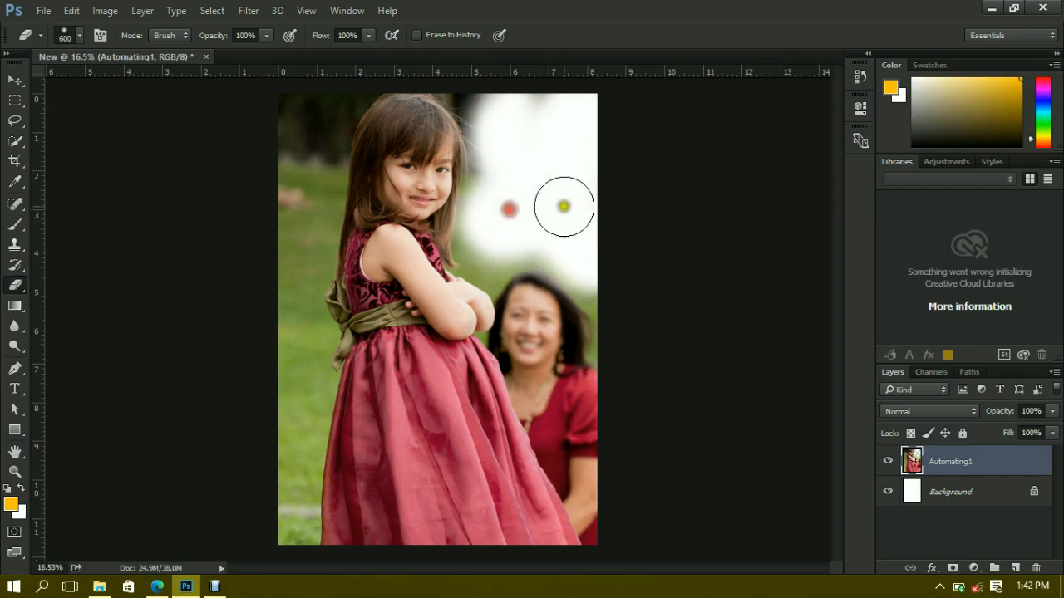
{"action": "mouse_move", "coordinate": [287, 161]}
{"action": "left_mouse_down"}
{"action": "mouse_move", "coordinate": [290, 130]}
{"action": "mouse_move", "coordinate": [284, 323]}
{"action": "mouse_move", "coordinate": [265, 408]}
{"action": "mouse_move", "coordinate": [275, 351]}
{"action": "mouse_move", "coordinate": [282, 531]}
{"action": "mouse_move", "coordinate": [304, 371]}
{"action": "mouse_move", "coordinate": [283, 285]}
{"action": "mouse_move", "coordinate": [299, 230]}
{"action": "mouse_move", "coordinate": [302, 126]}
{"action": "mouse_move", "coordinate": [330, 95]}
{"action": "mouse_move", "coordinate": [261, 124]}
{"action": "left_mouse_up"}
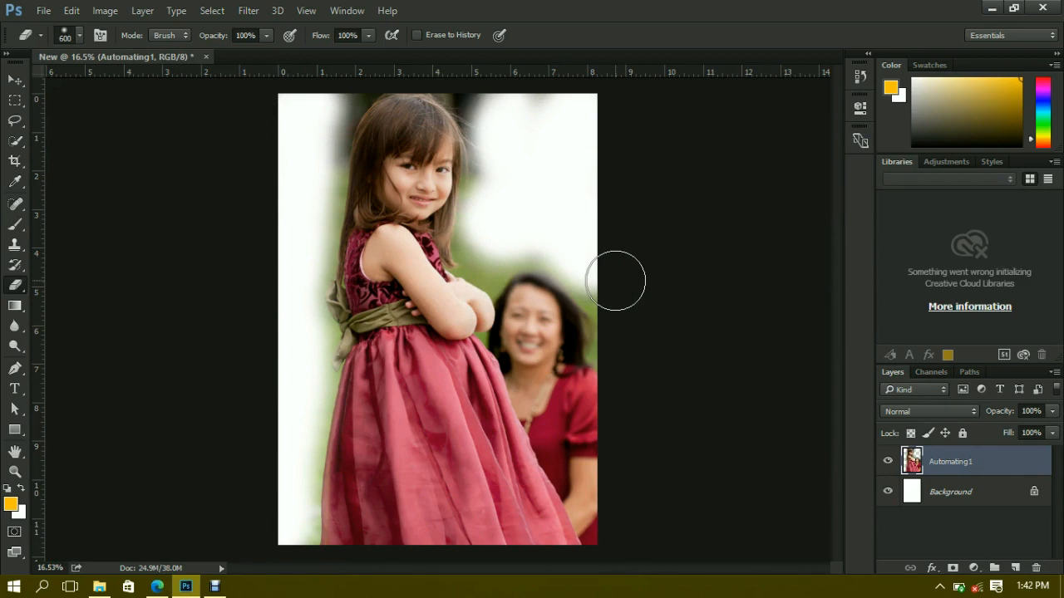
Undo all the eraser strokes on the photo
{"action": "key", "text": "ctrl+alt+z"}
{"action": "key", "text": "ctrl+alt+z"}
{"action": "key", "text": "ctrl+alt+z"}
{"action": "key", "text": "ctrl+alt+z"}
{"action": "key", "text": "ctrl+alt+z"}
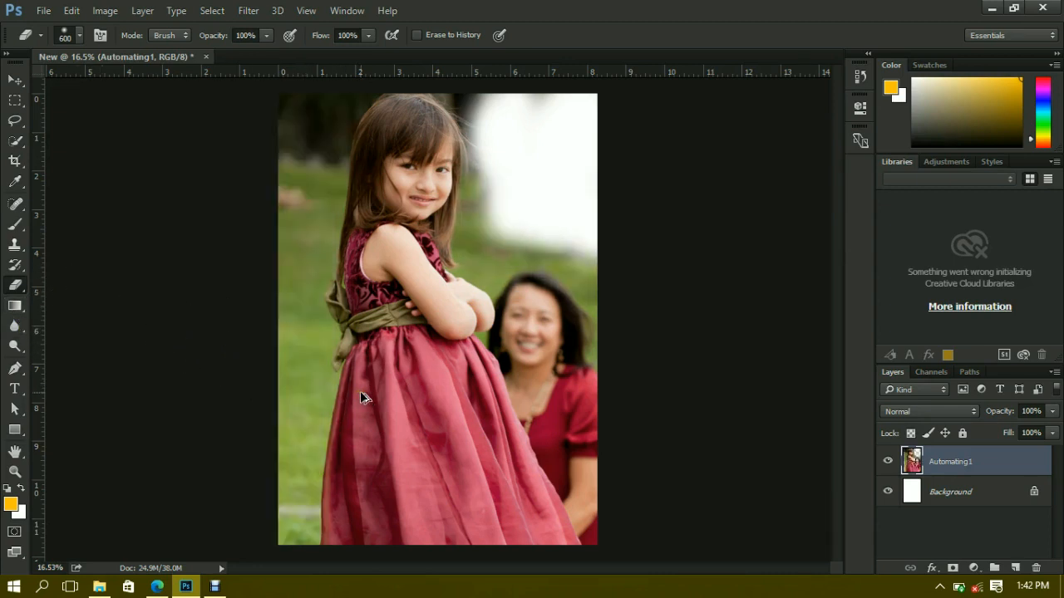
{"action": "key", "text": "ctrl+alt+z"}
{"action": "key", "text": "ctrl+alt+z"}
{"action": "key", "text": "ctrl+alt+z"}
{"action": "key", "text": "ctrl+alt+z"}
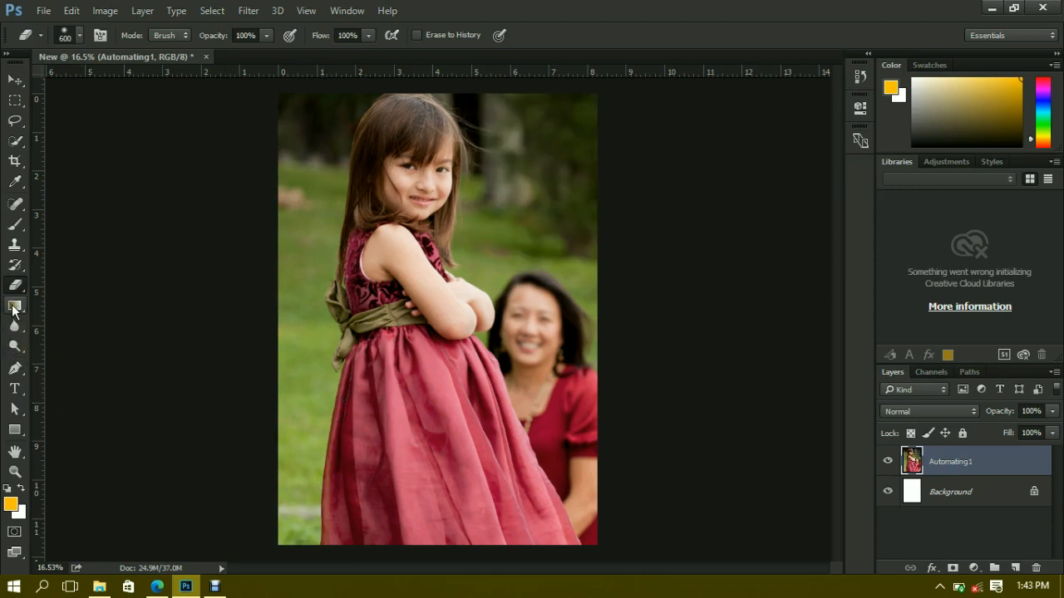
Activate the Gradient tool and add a new layer above the photo
{"action": "left_click", "coordinate": [14, 308]}
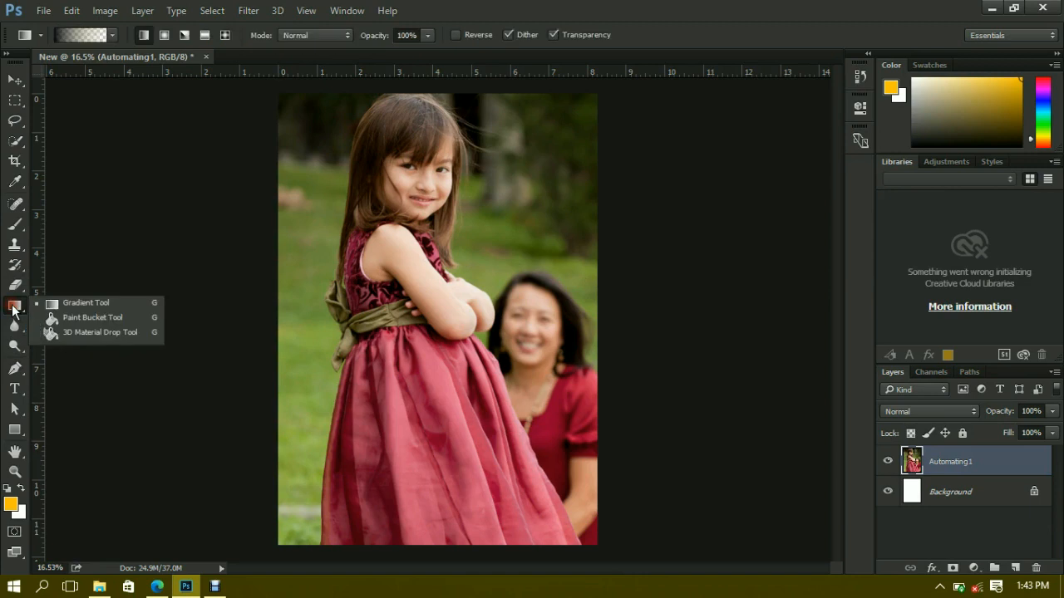
{"action": "left_click", "coordinate": [84, 306]}
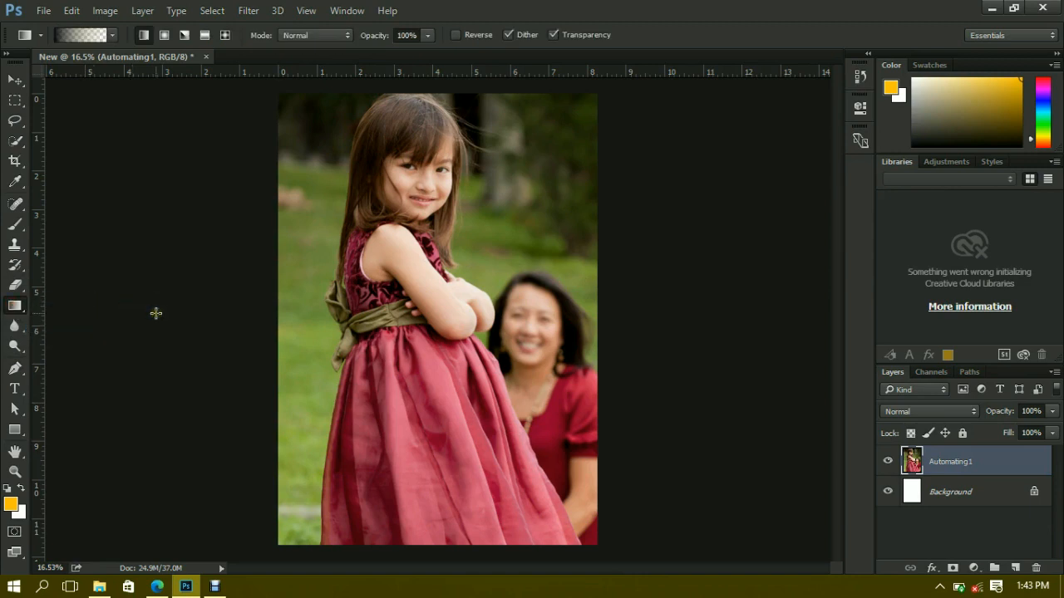
{"action": "scroll", "coordinate": [449, 341], "scroll_direction": "down", "scroll_amount": 1}
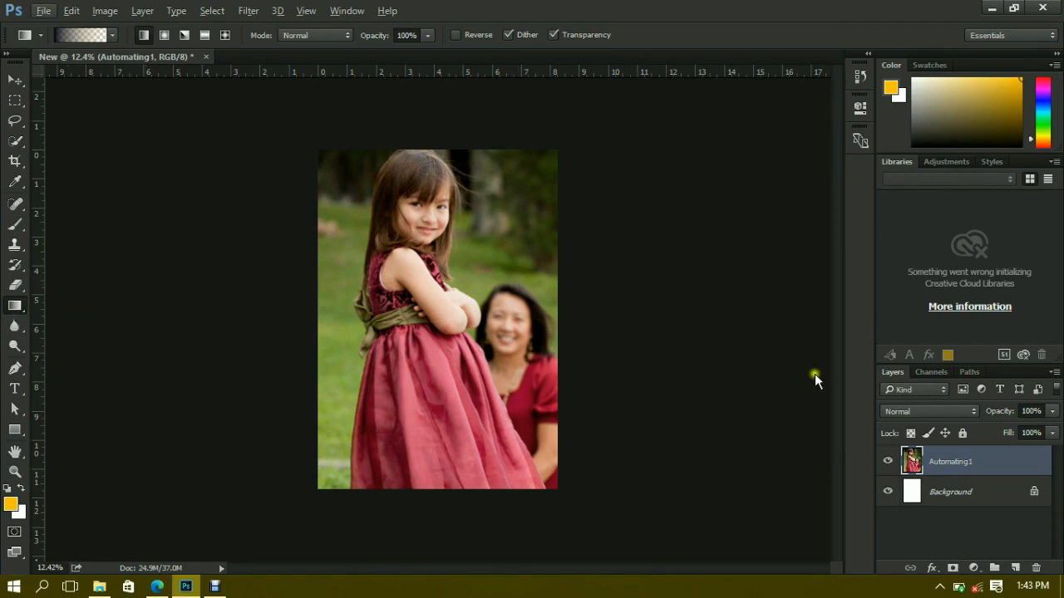
{"action": "left_click", "coordinate": [1015, 568]}
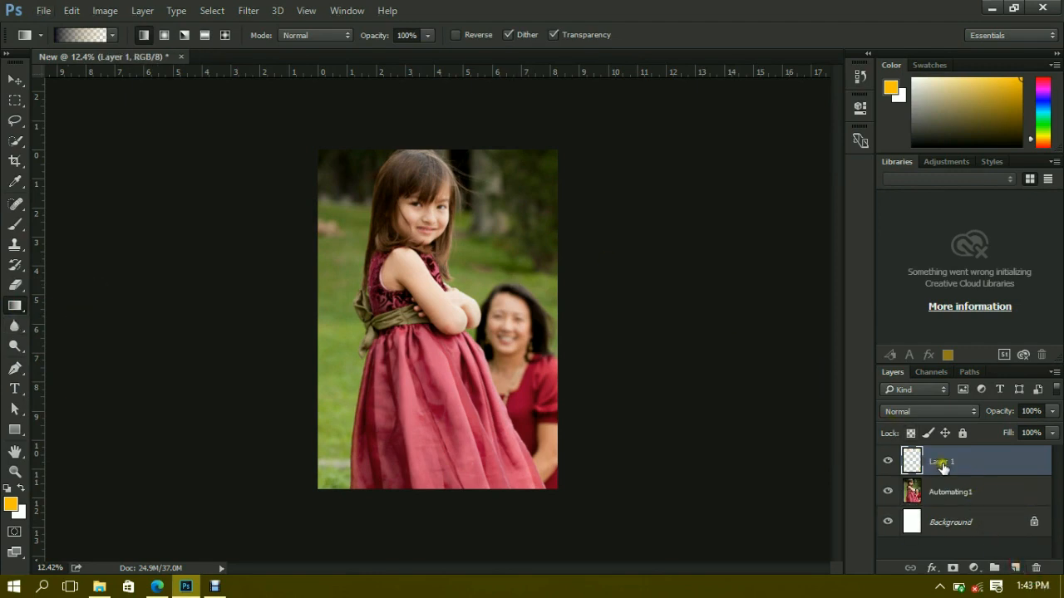
Fill the new layer with a linear Blue, Red, Yellow gradient running from the page's lower-left corner toward its upper-right corner
{"action": "left_click", "coordinate": [97, 35]}
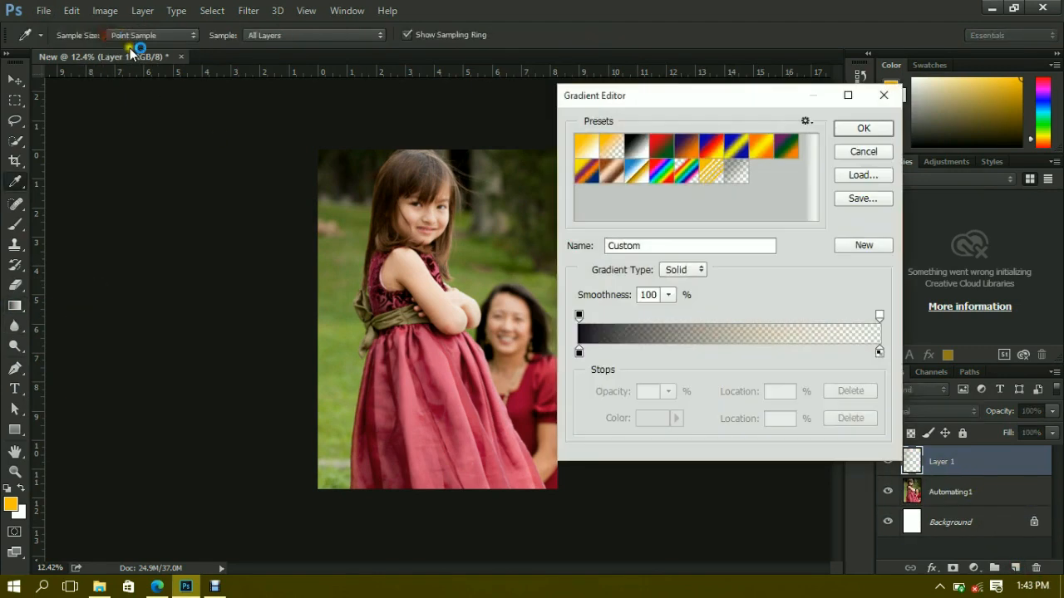
{"action": "left_click", "coordinate": [710, 150]}
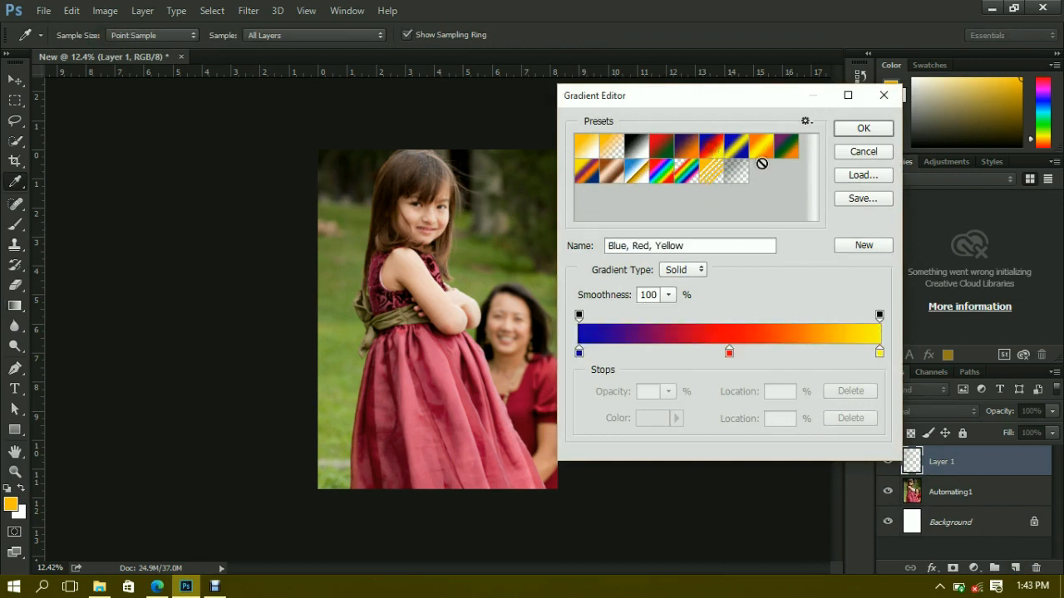
{"action": "left_click", "coordinate": [857, 130]}
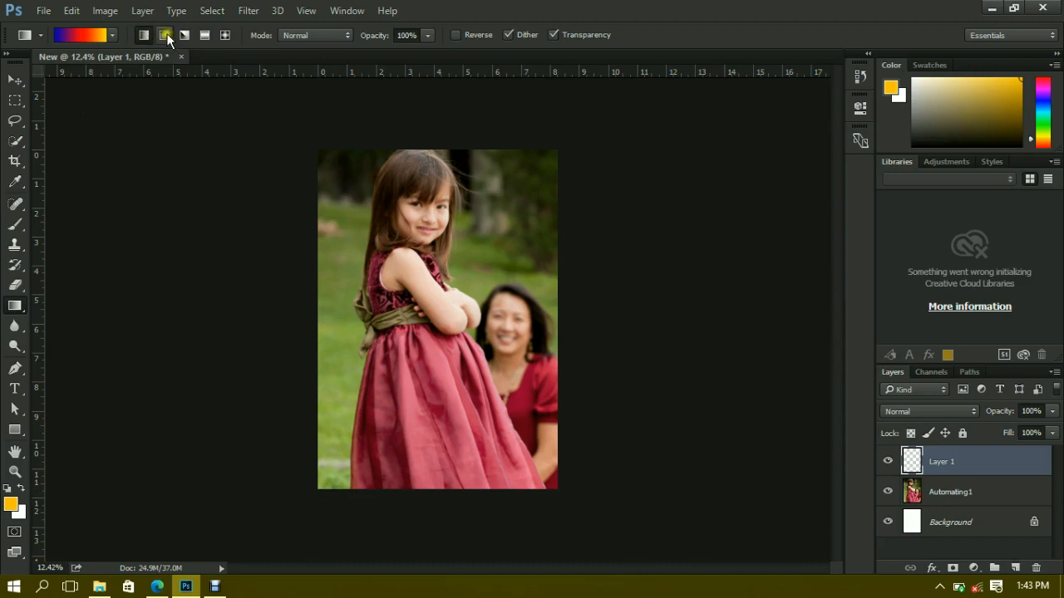
{"action": "left_click", "coordinate": [222, 36]}
{"action": "left_click_drag", "start_coordinate": [318, 491], "coordinate": [537, 183]}
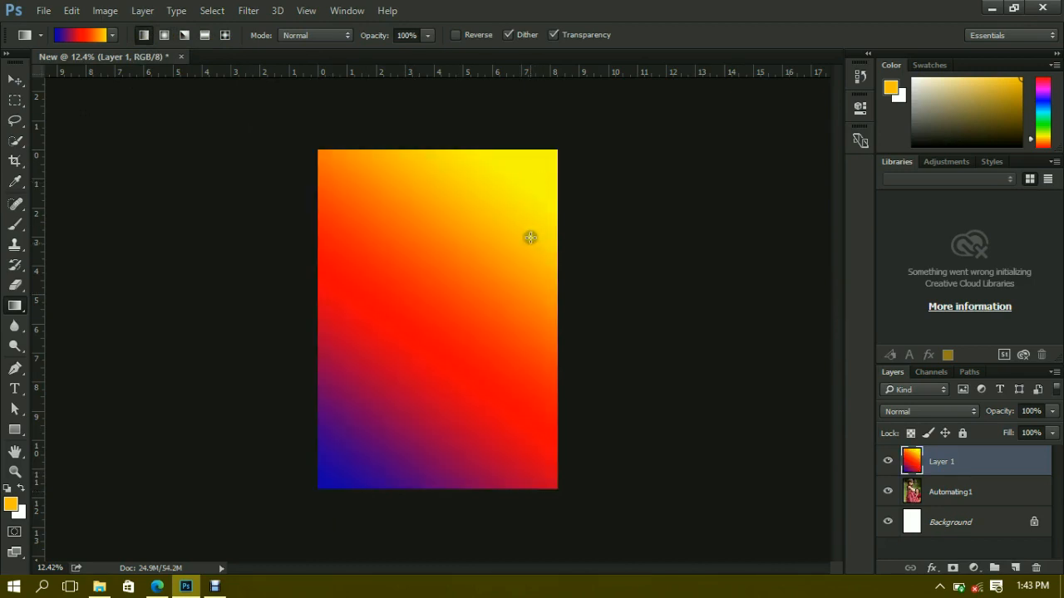
Try the Color and Overlay blend modes on the gradient layer, settle on Color and lower the layer's opacity to 69%
{"action": "left_click", "coordinate": [971, 411]}
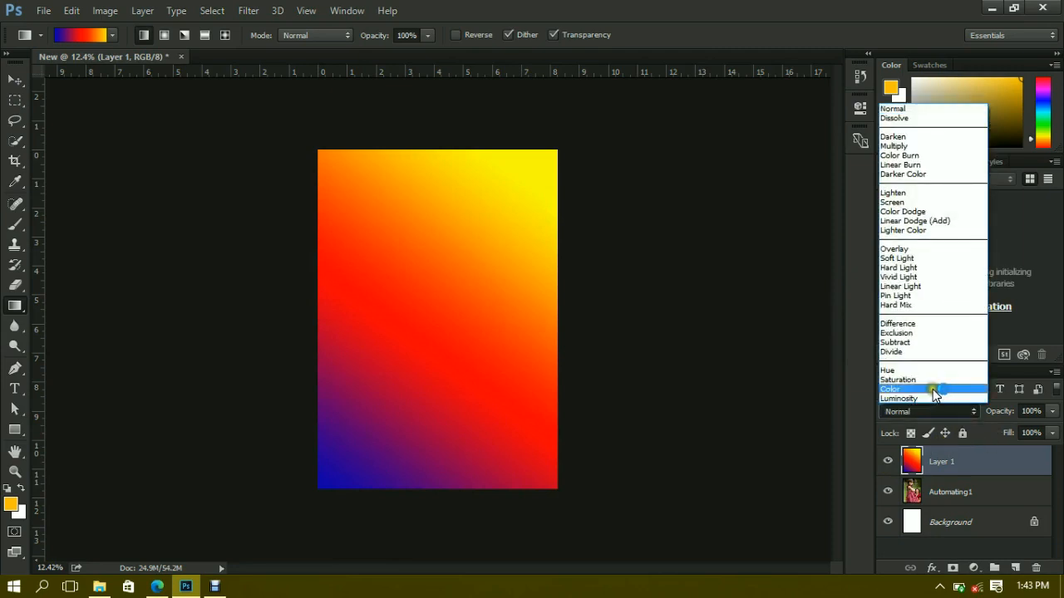
{"action": "left_click", "coordinate": [932, 390]}
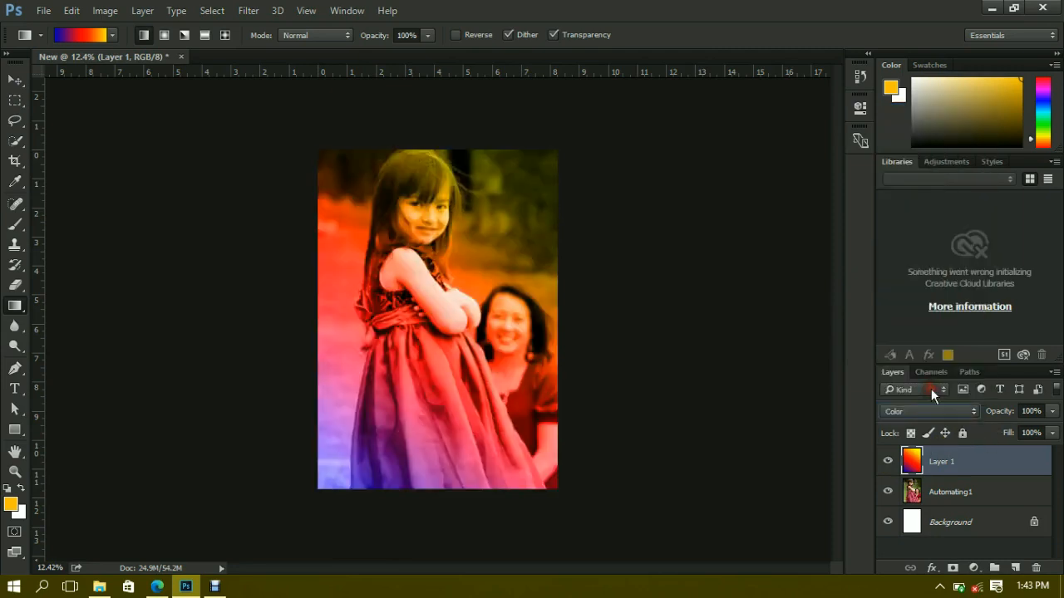
{"action": "left_click", "coordinate": [936, 408]}
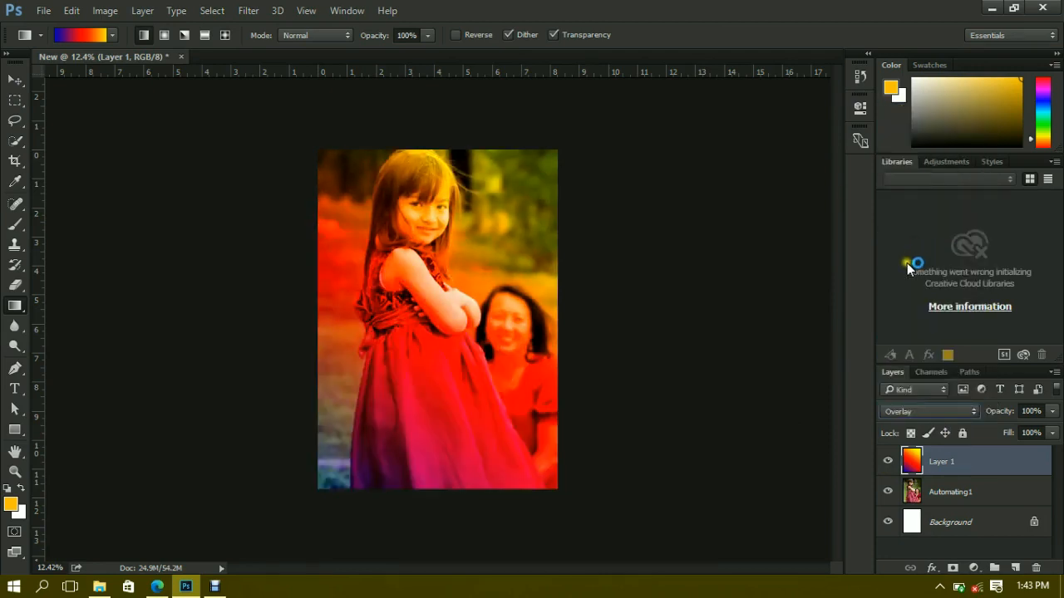
{"action": "left_click", "coordinate": [927, 411]}
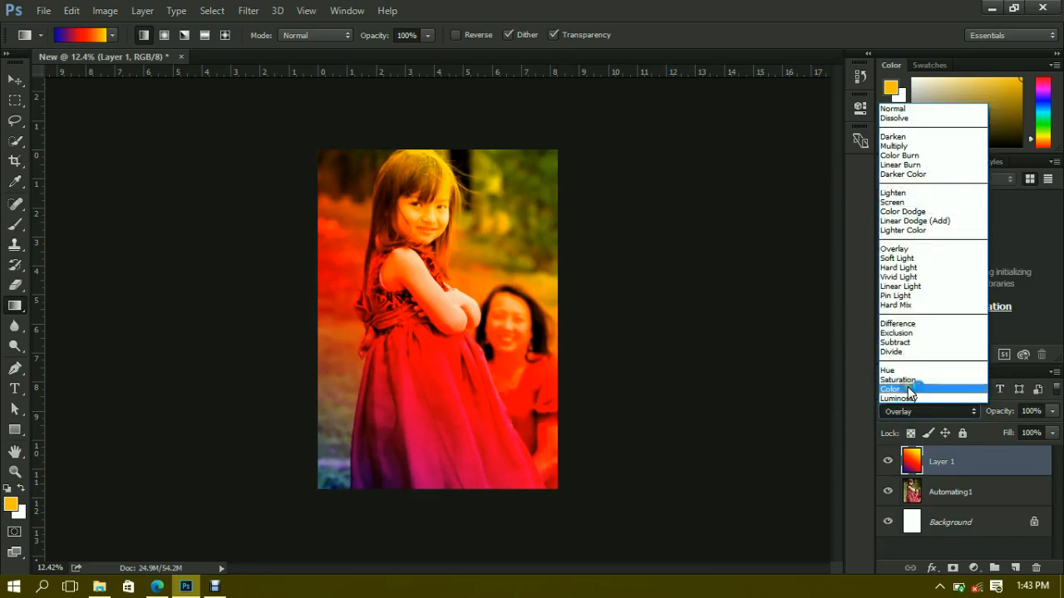
{"action": "left_click", "coordinate": [909, 389]}
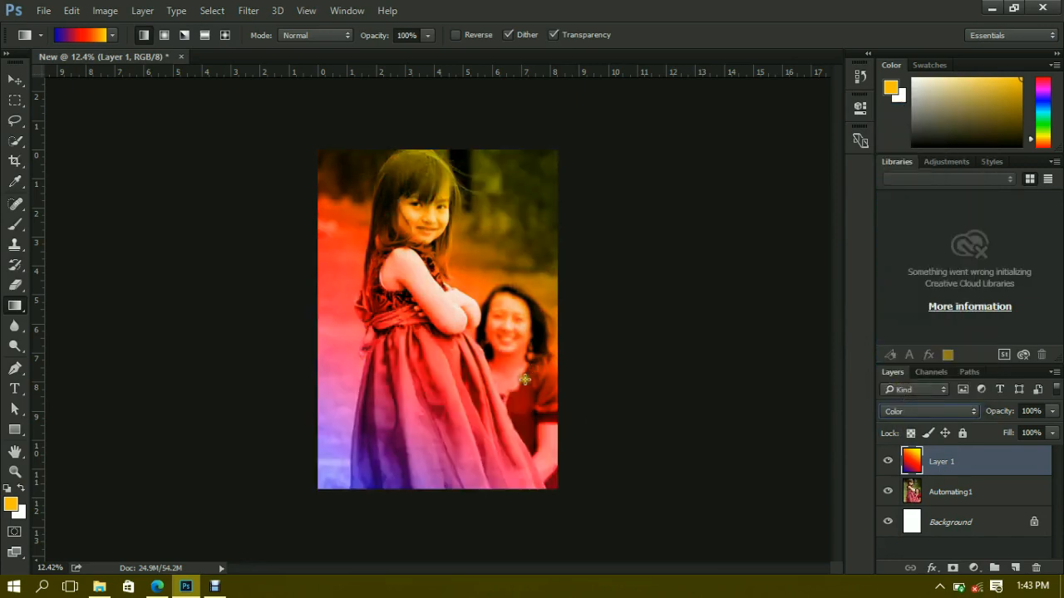
{"action": "left_click", "coordinate": [1054, 414]}
{"action": "left_click_drag", "start_coordinate": [1052, 429], "coordinate": [1029, 438]}
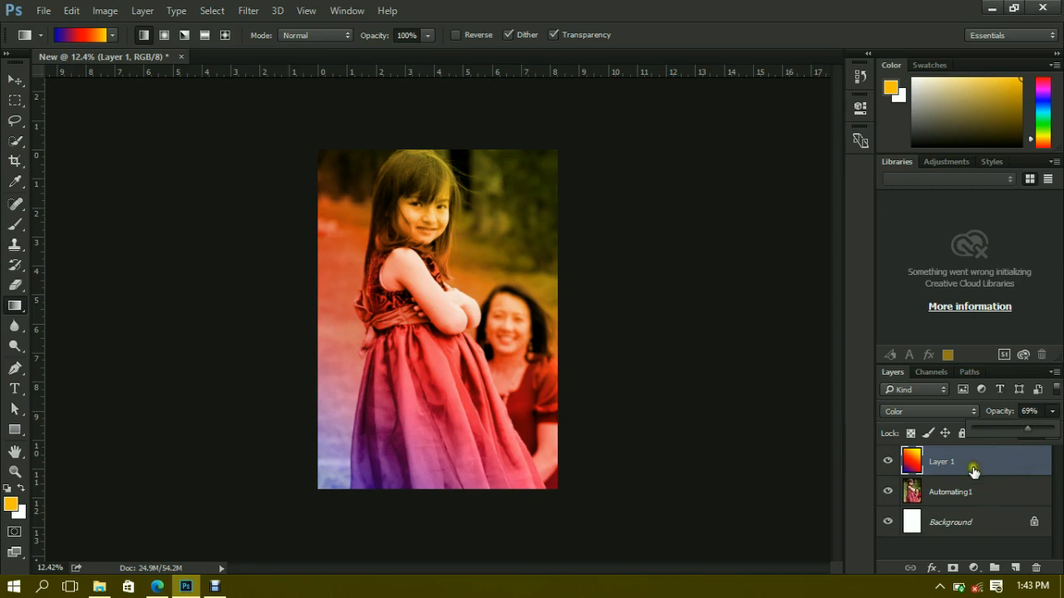
Replace the gradient layer with a new empty layer and hide the Automating1 photo layer
{"action": "left_click_drag", "start_coordinate": [986, 457], "coordinate": [1033, 567]}
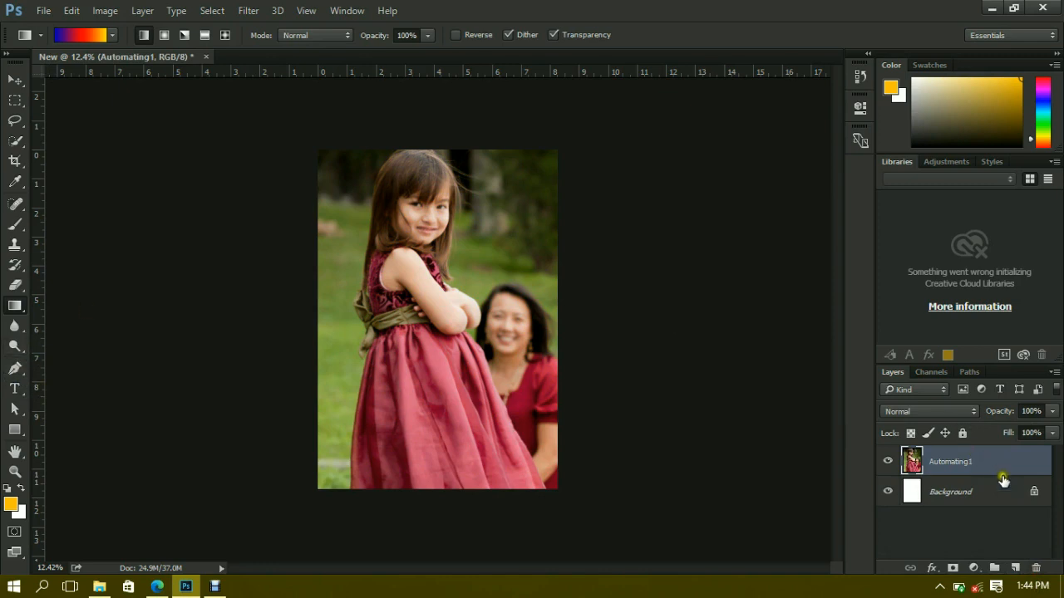
{"action": "left_click", "coordinate": [1015, 567]}
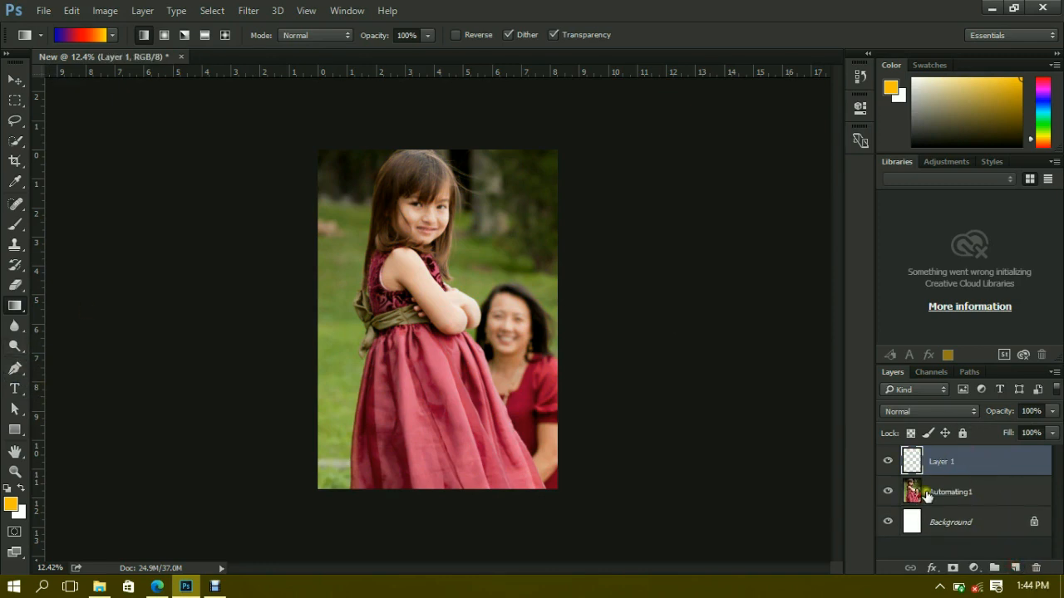
{"action": "left_click", "coordinate": [889, 492]}
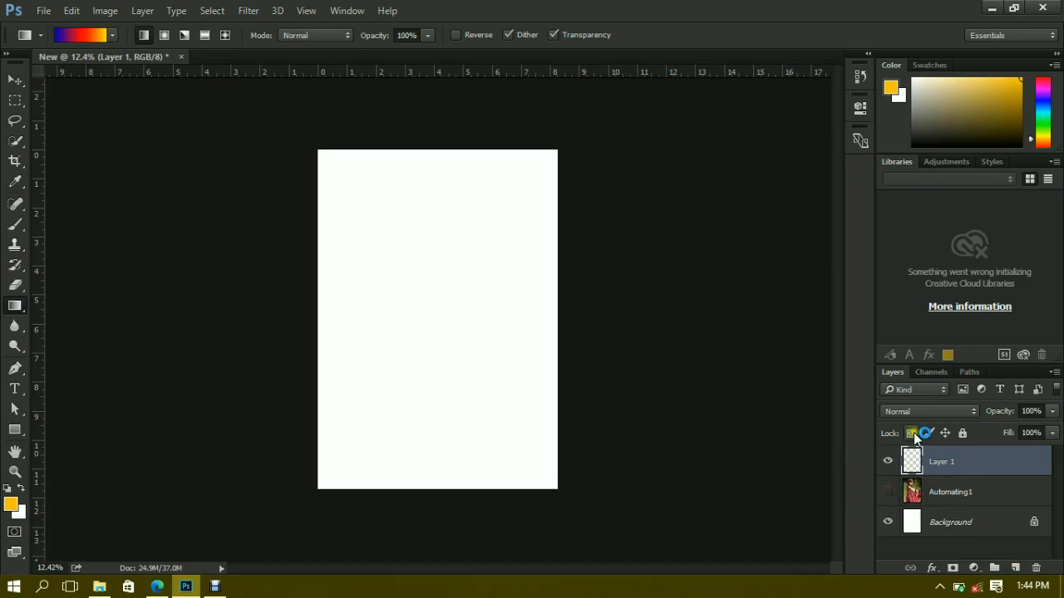
Set the Pen tool to Shape mode with no fill and a 0.06 pt stroke
{"action": "left_click", "coordinate": [14, 369]}
{"action": "left_click", "coordinate": [64, 366]}
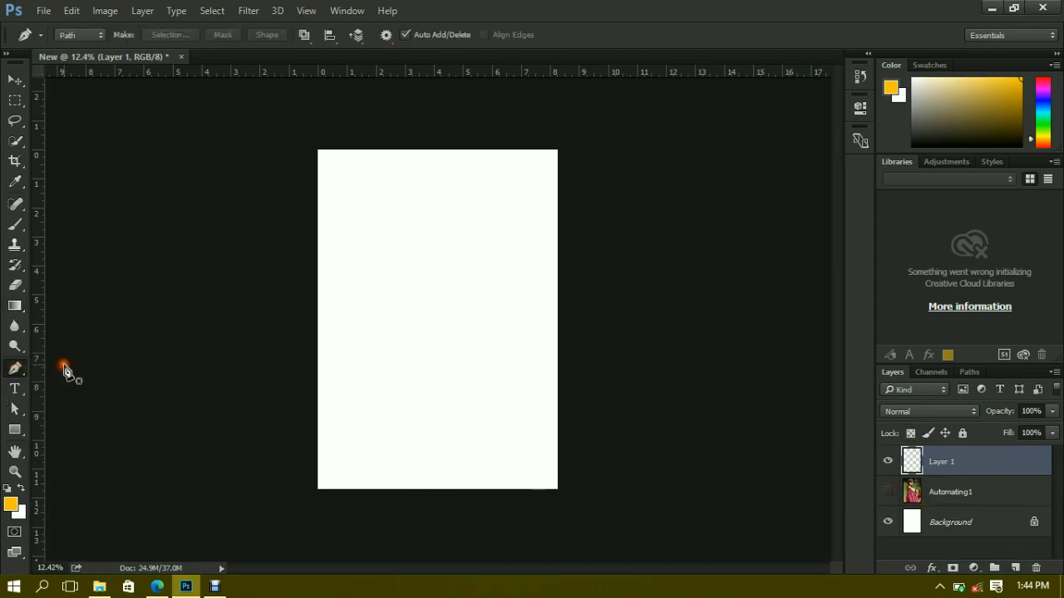
{"action": "left_click", "coordinate": [82, 35]}
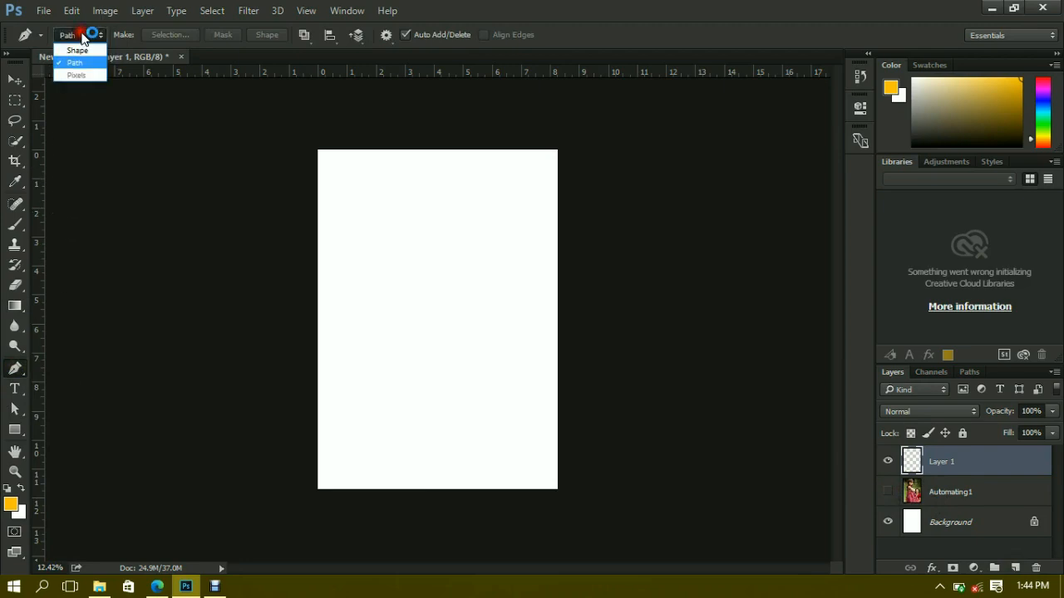
{"action": "left_click", "coordinate": [84, 50]}
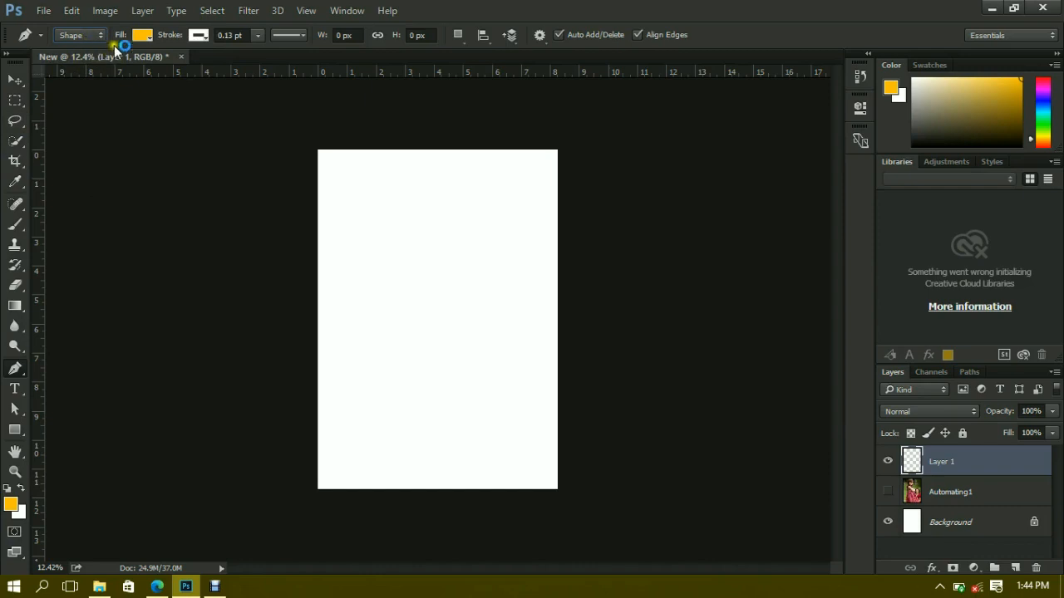
{"action": "left_click", "coordinate": [146, 39]}
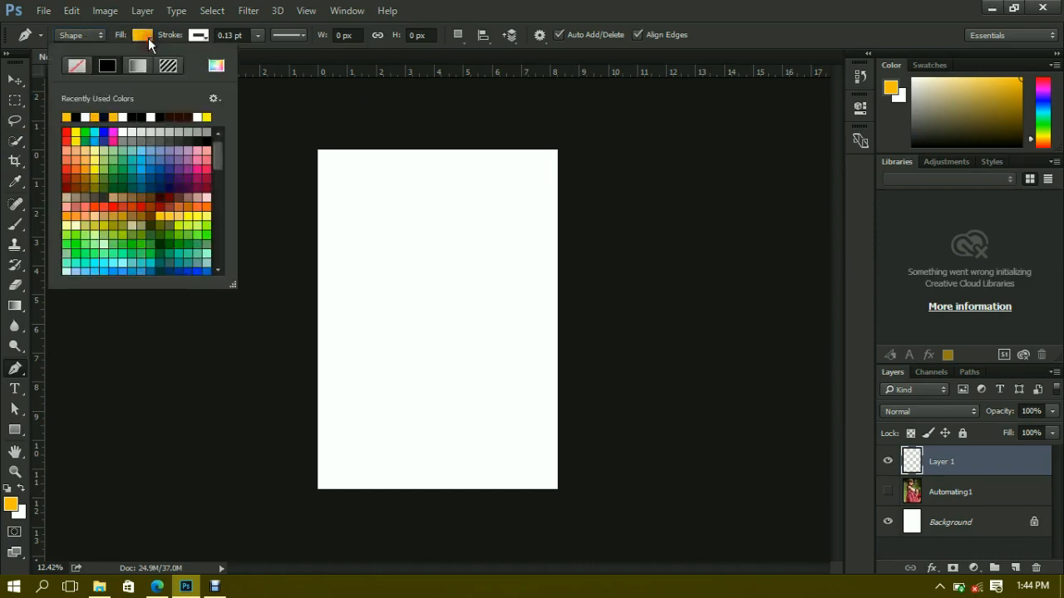
{"action": "left_click", "coordinate": [76, 66]}
{"action": "left_click", "coordinate": [198, 37]}
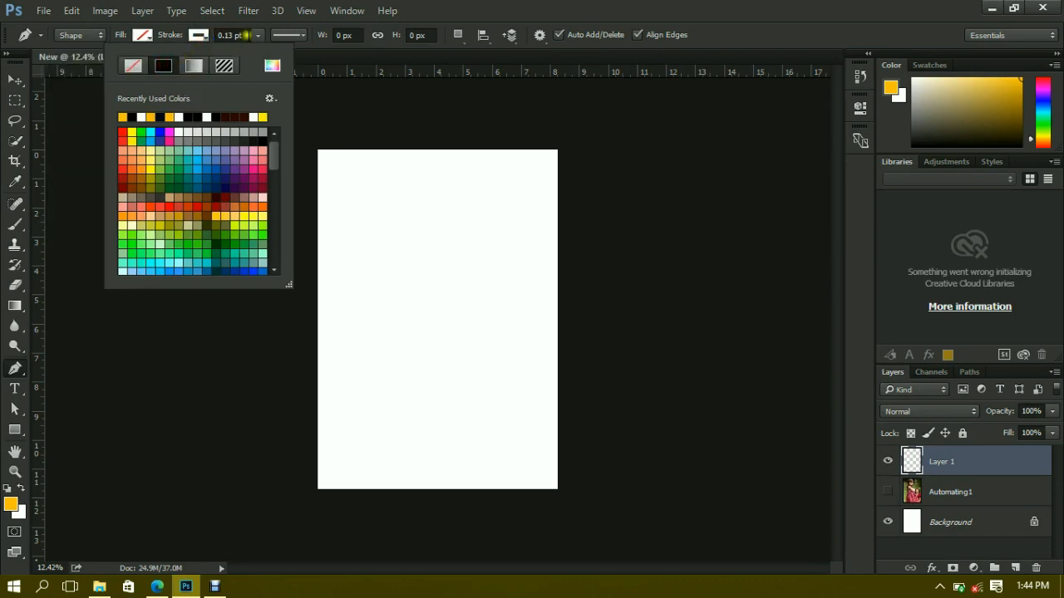
{"action": "left_click", "coordinate": [257, 35]}
{"action": "left_click", "coordinate": [255, 50]}
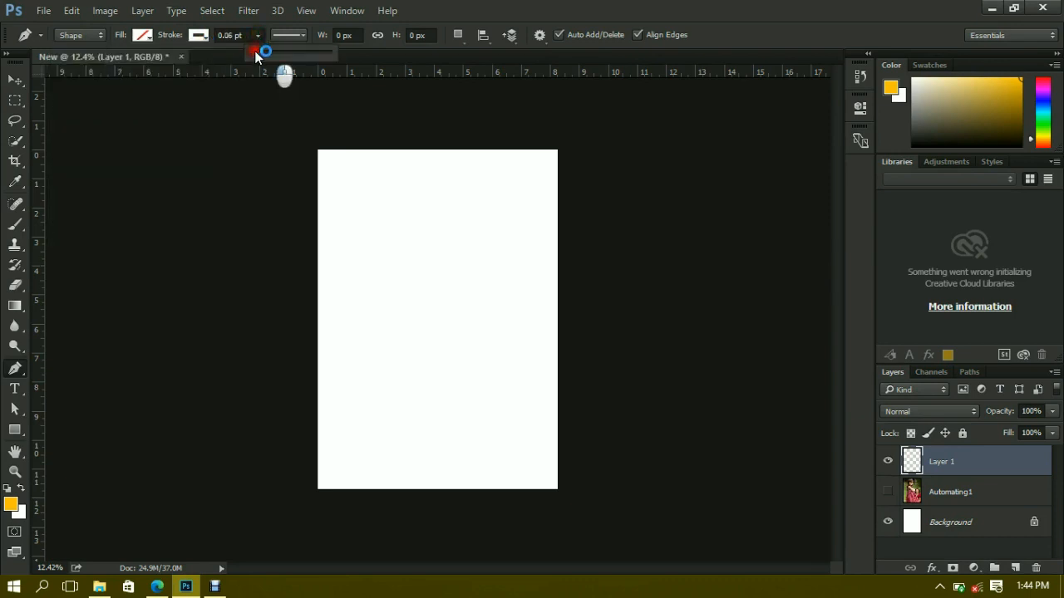
{"action": "left_click_drag", "start_coordinate": [256, 52], "coordinate": [255, 52]}
Draw a closed, curved pen shape about 3249 × 2054 px across the page, extending beyond both of its side edges
{"action": "scroll", "coordinate": [404, 269], "scroll_direction": "up", "scroll_amount": 2}
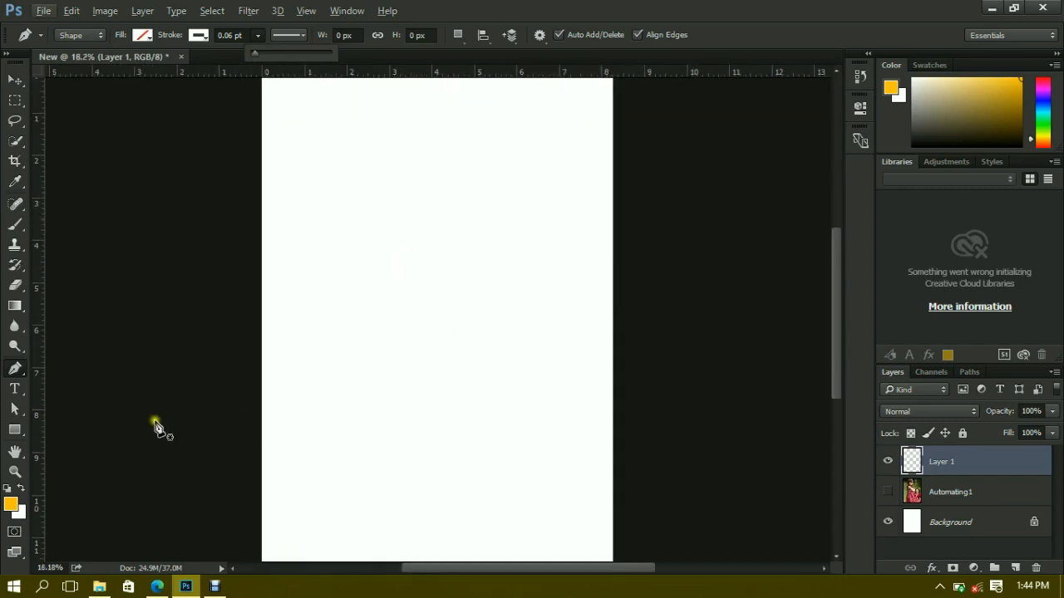
{"action": "left_click", "coordinate": [314, 225]}
{"action": "mouse_move", "coordinate": [270, 200]}
{"action": "left_mouse_down"}
{"action": "mouse_move", "coordinate": [294, 221]}
{"action": "mouse_move", "coordinate": [282, 207]}
{"action": "left_mouse_up"}
{"action": "left_click_drag", "start_coordinate": [389, 264], "coordinate": [447, 257]}
{"action": "left_click_drag", "start_coordinate": [559, 206], "coordinate": [590, 202]}
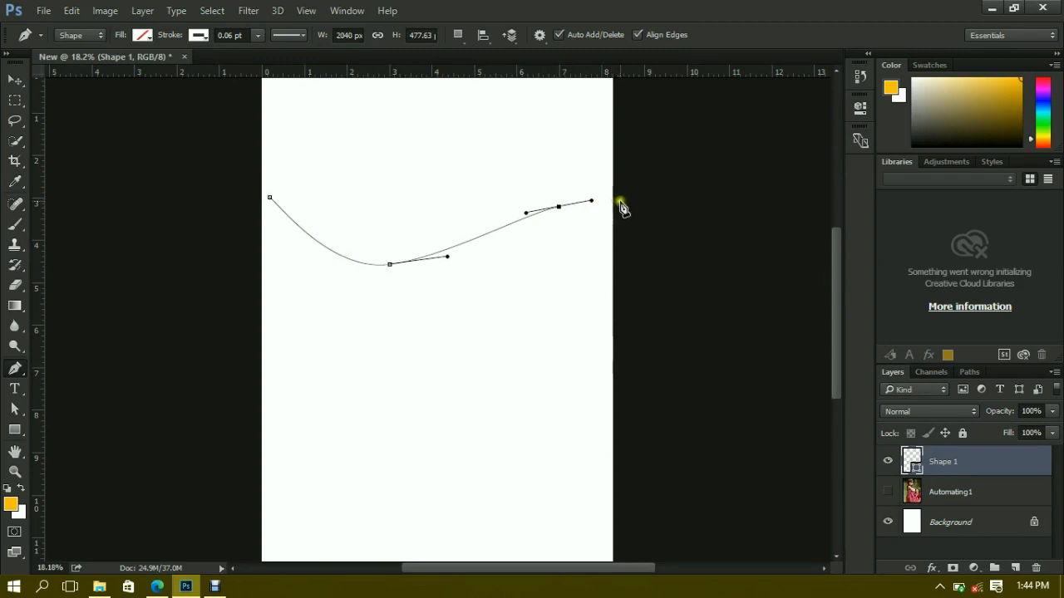
{"action": "left_click_drag", "start_coordinate": [634, 201], "coordinate": [643, 213]}
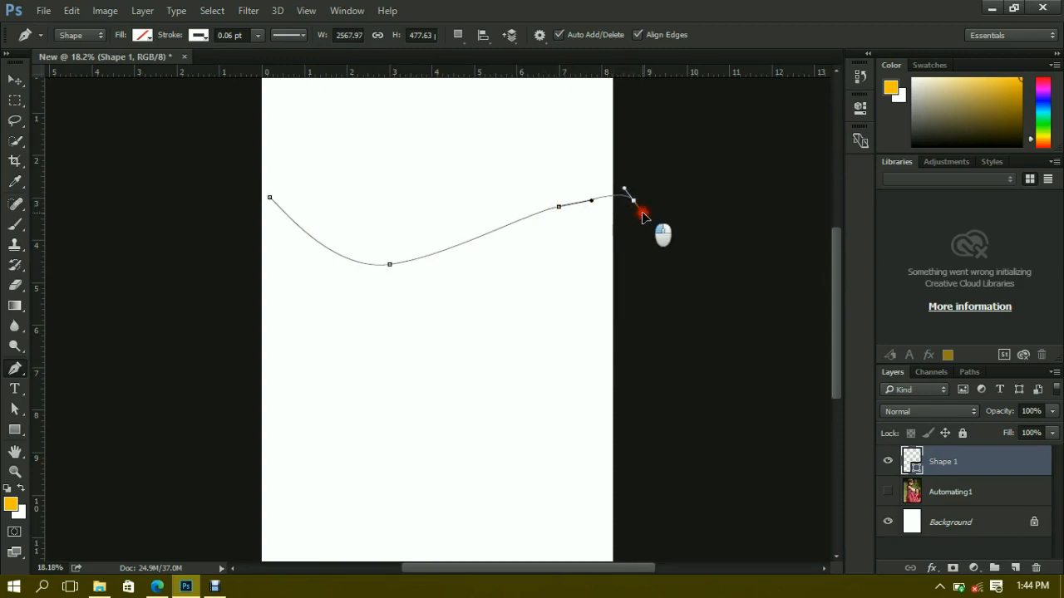
{"action": "left_click_drag", "start_coordinate": [588, 432], "coordinate": [600, 494]}
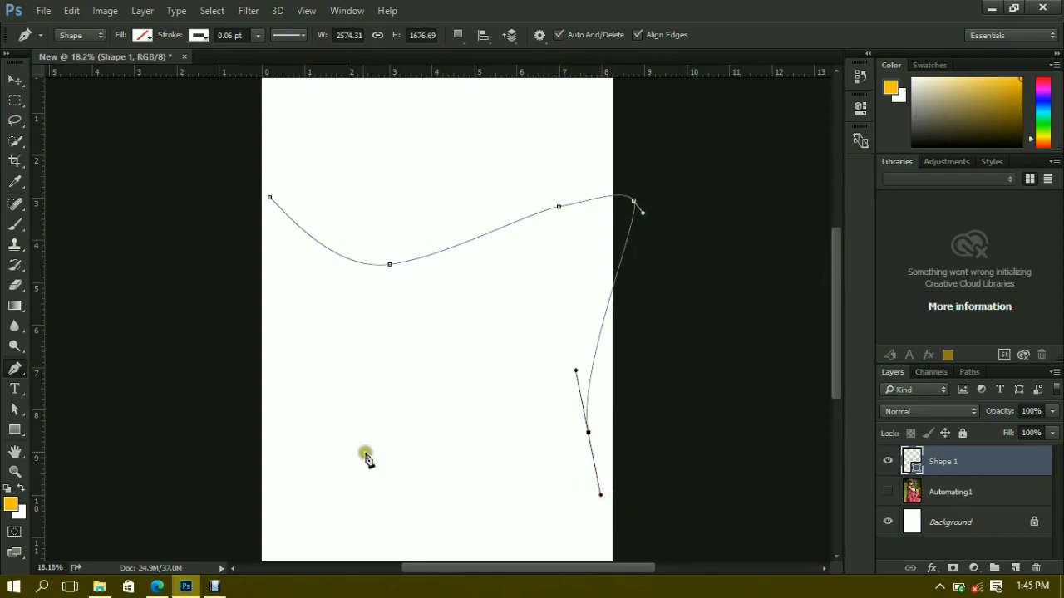
{"action": "left_click_drag", "start_coordinate": [250, 479], "coordinate": [191, 532]}
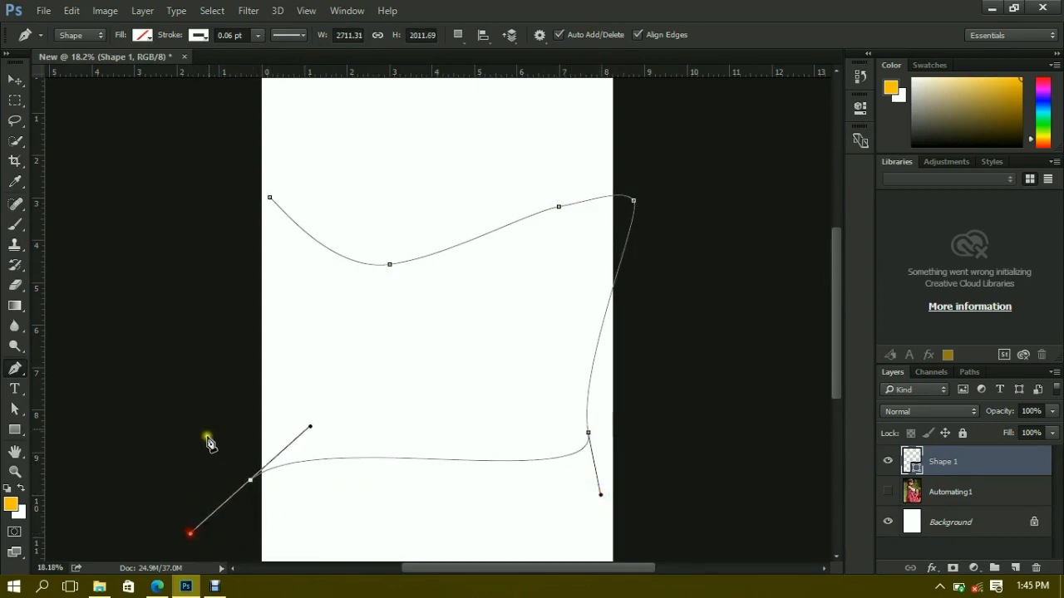
{"action": "left_click_drag", "start_coordinate": [270, 200], "coordinate": [432, 193]}
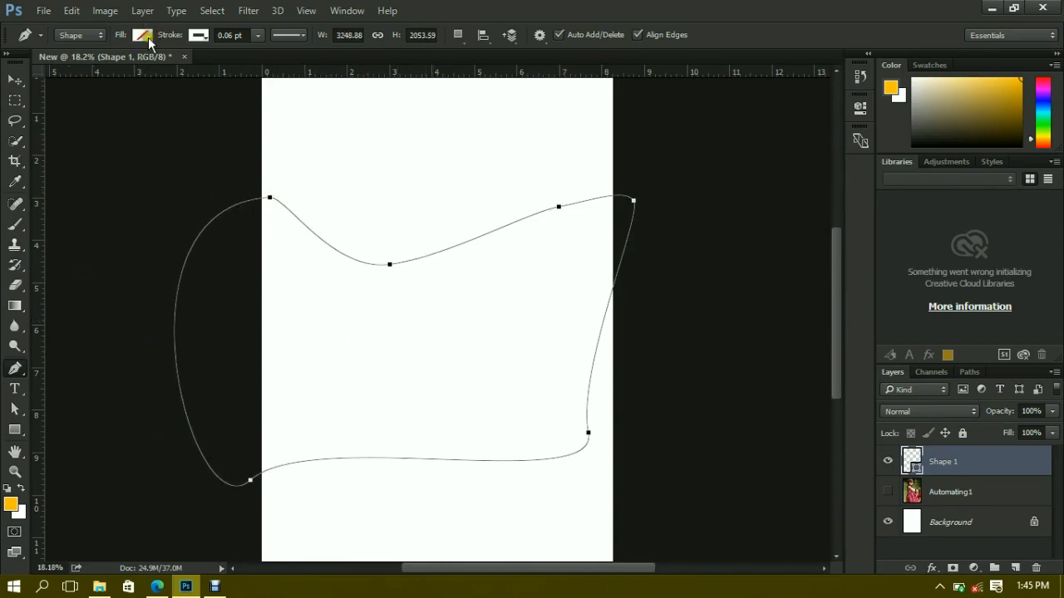
Fill the pen shape with the recently used yellow-orange and open its stroke colour choices
{"action": "left_click", "coordinate": [143, 35]}
{"action": "left_click", "coordinate": [113, 117]}
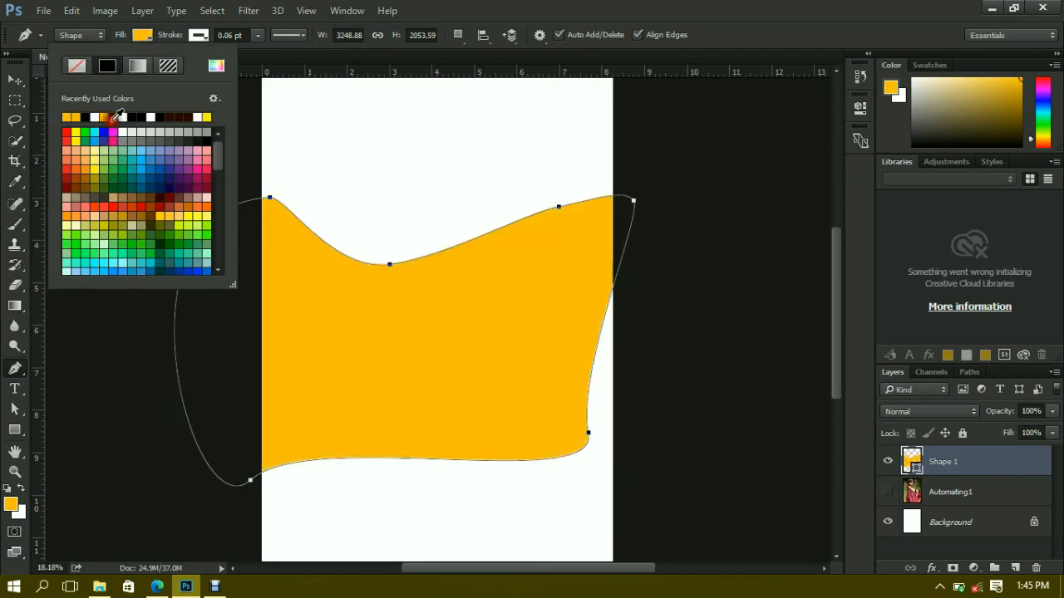
{"action": "left_click", "coordinate": [204, 39]}
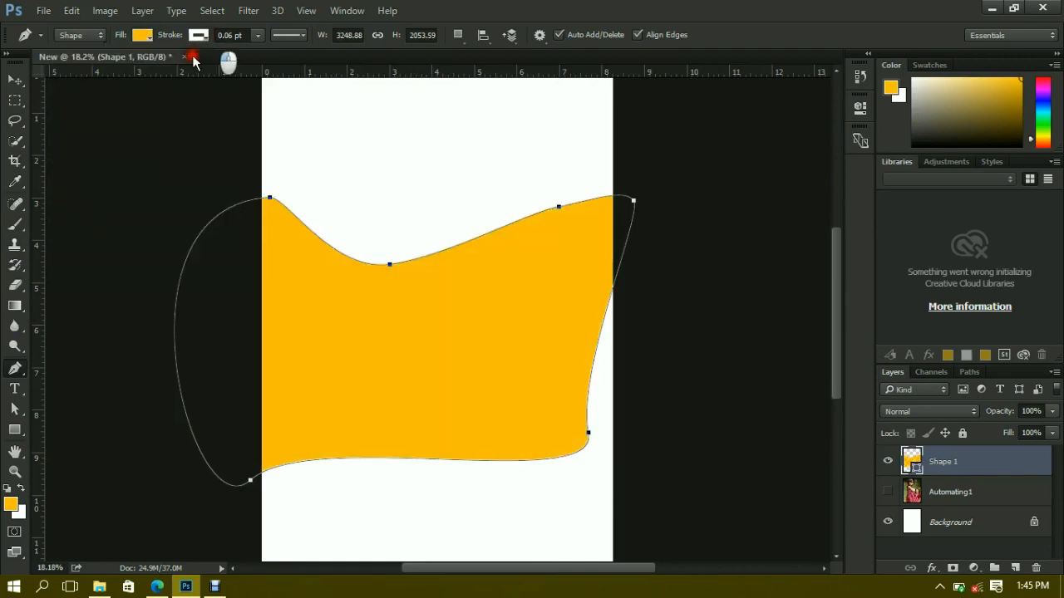
{"action": "left_click", "coordinate": [197, 36]}
Move the filled shape slightly right so it spans the page's full width, then delete its layer
{"action": "left_click", "coordinate": [15, 81]}
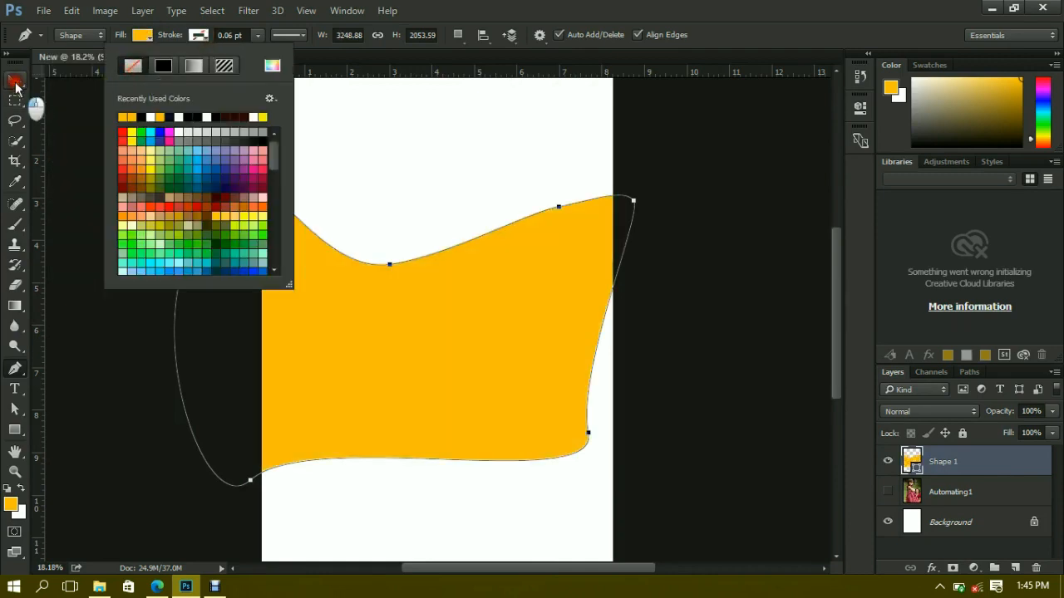
{"action": "left_click", "coordinate": [286, 143]}
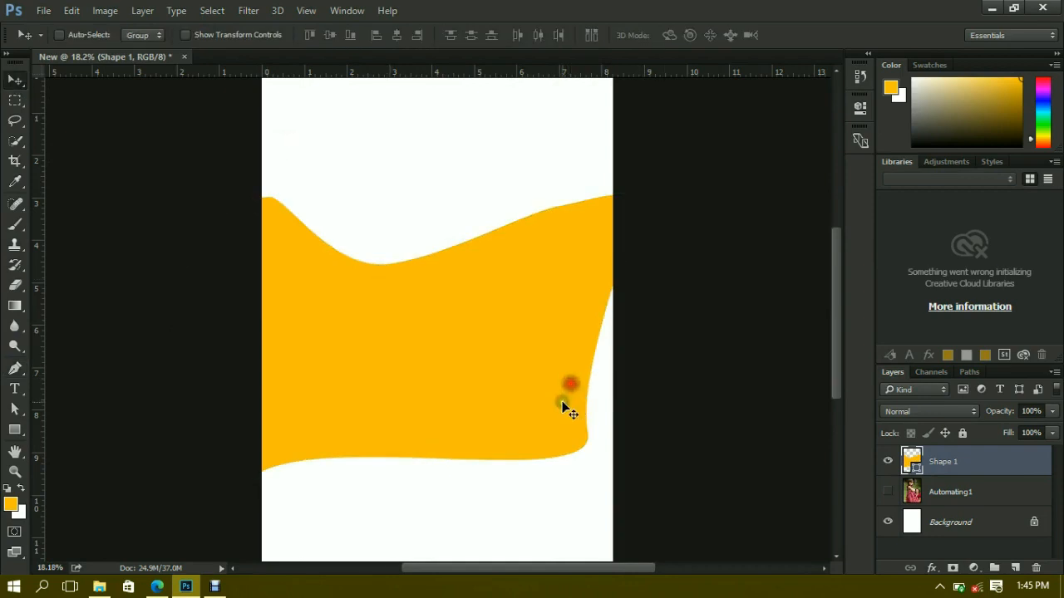
{"action": "left_click_drag", "start_coordinate": [415, 330], "coordinate": [451, 330]}
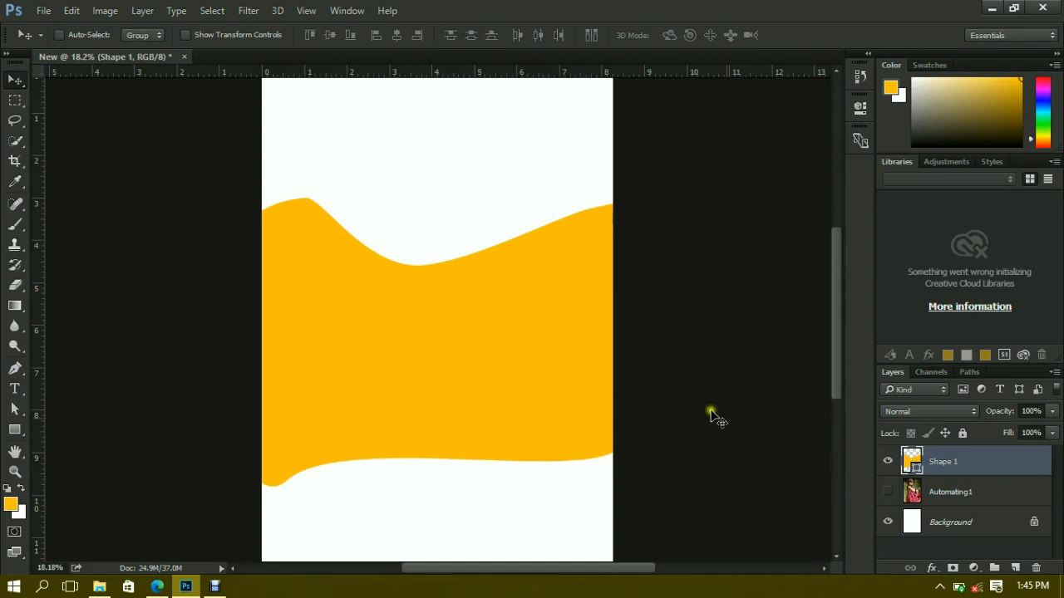
{"action": "left_click_drag", "start_coordinate": [1018, 473], "coordinate": [1037, 567]}
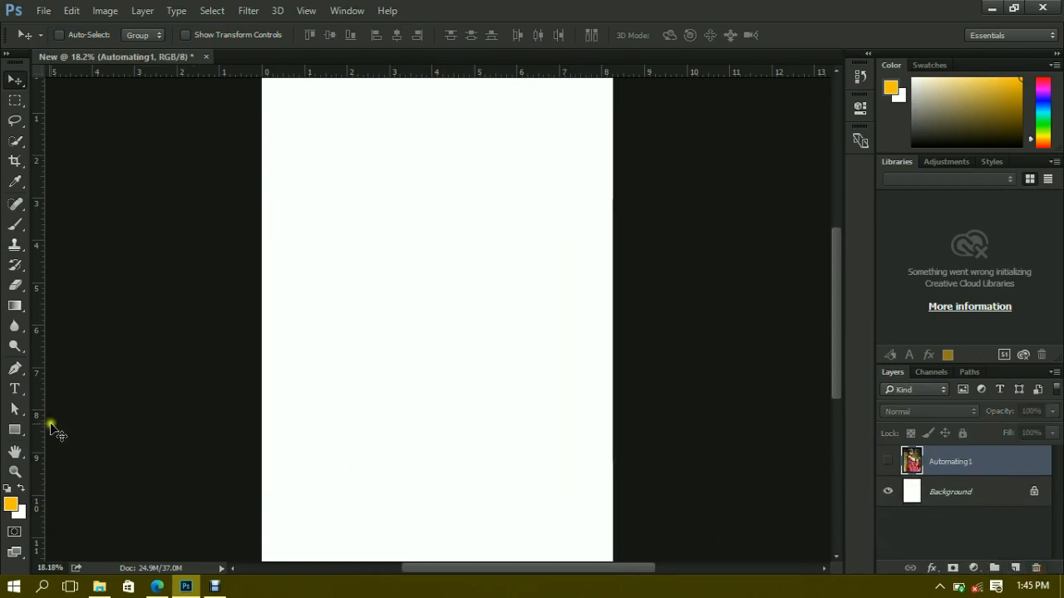
Activate the Horizontal Type tool and set the text colour to black (000000)
{"action": "left_click", "coordinate": [23, 389]}
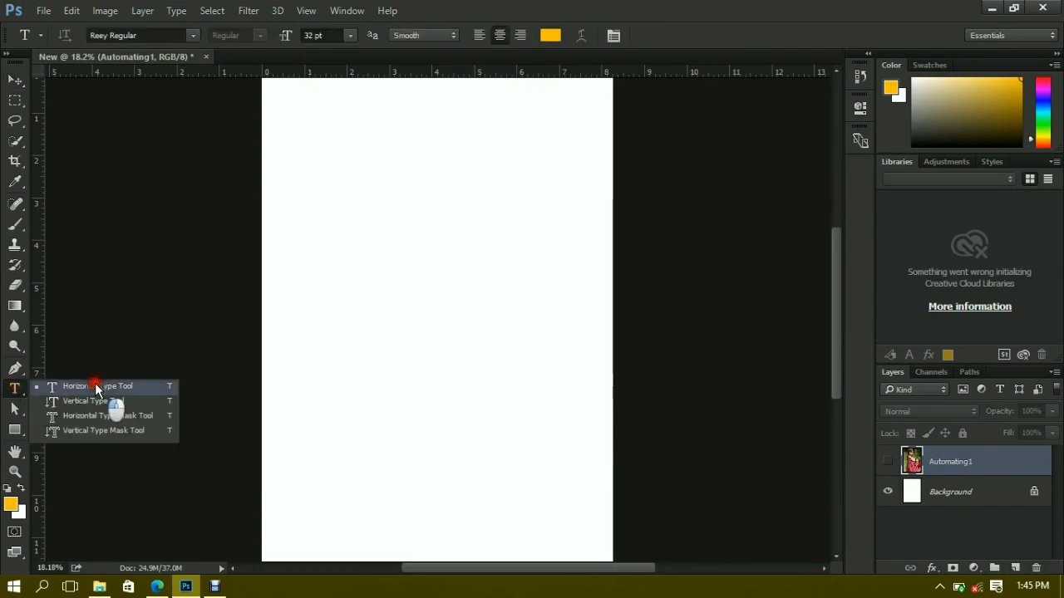
{"action": "left_click", "coordinate": [95, 385]}
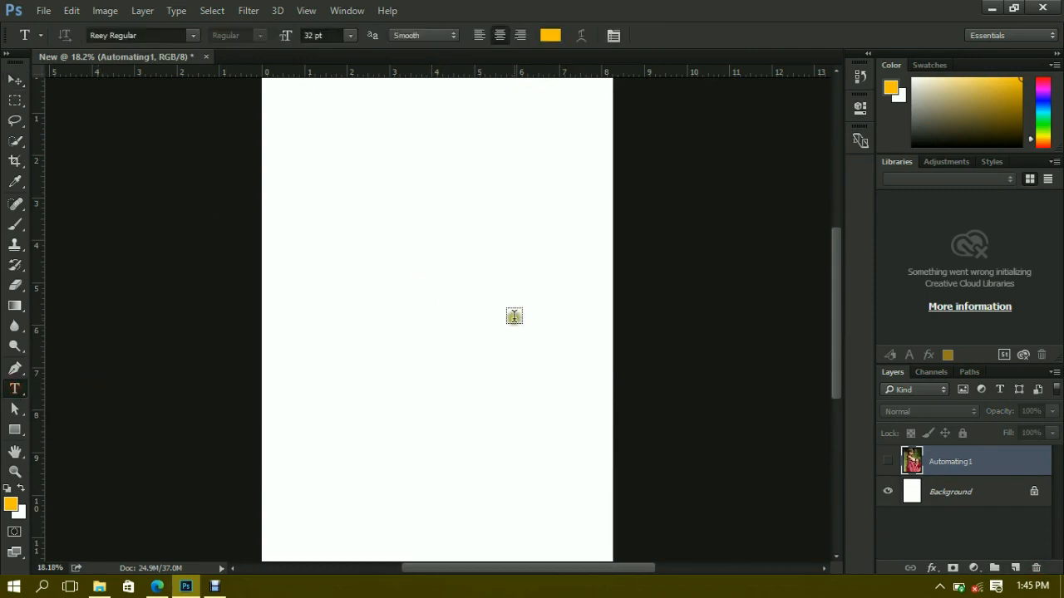
{"action": "left_click", "coordinate": [551, 36]}
{"action": "left_click_drag", "start_coordinate": [576, 324], "coordinate": [565, 428]}
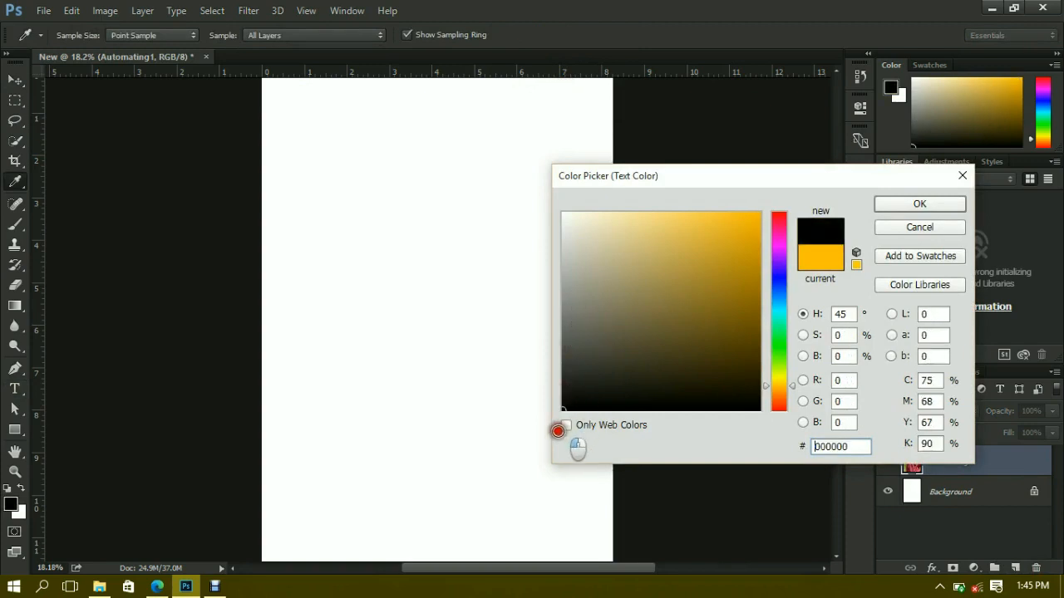
{"action": "left_click", "coordinate": [915, 206]}
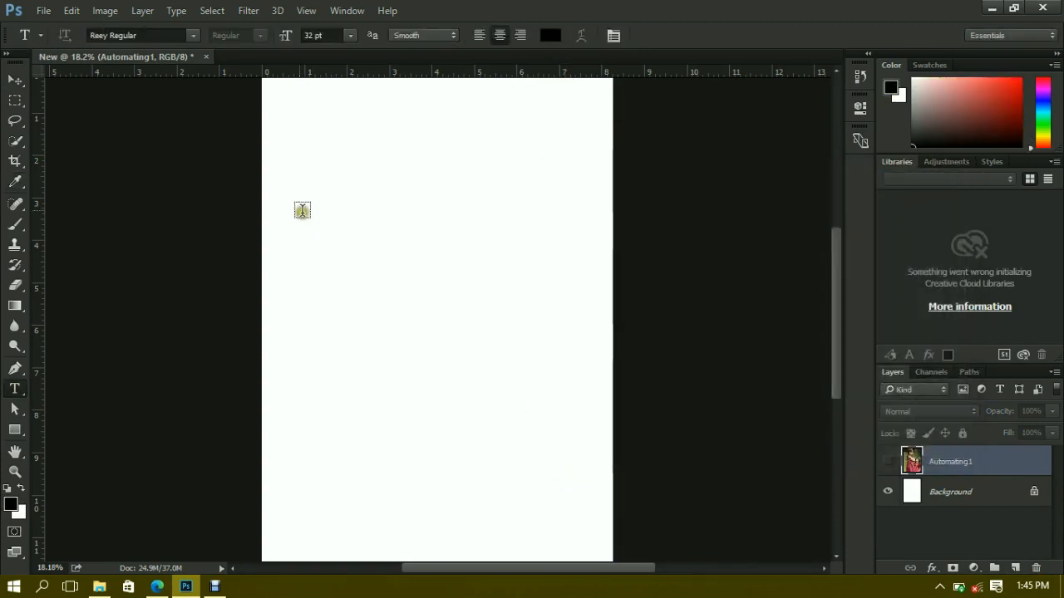
Set the text font to Raleway Bold and its size to 60 pt
{"action": "left_click", "coordinate": [192, 35]}
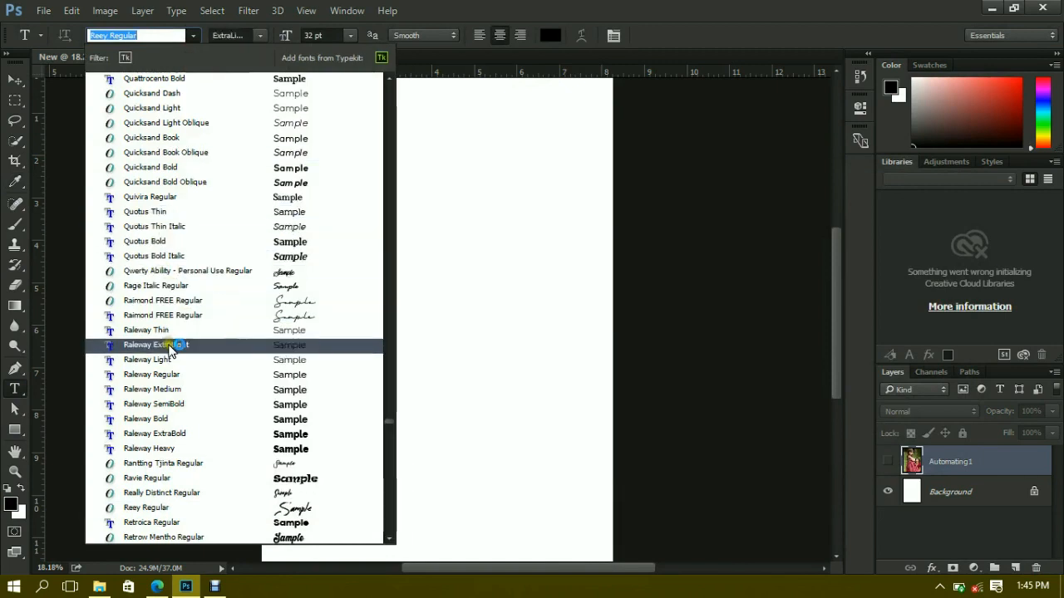
{"action": "left_click", "coordinate": [169, 420]}
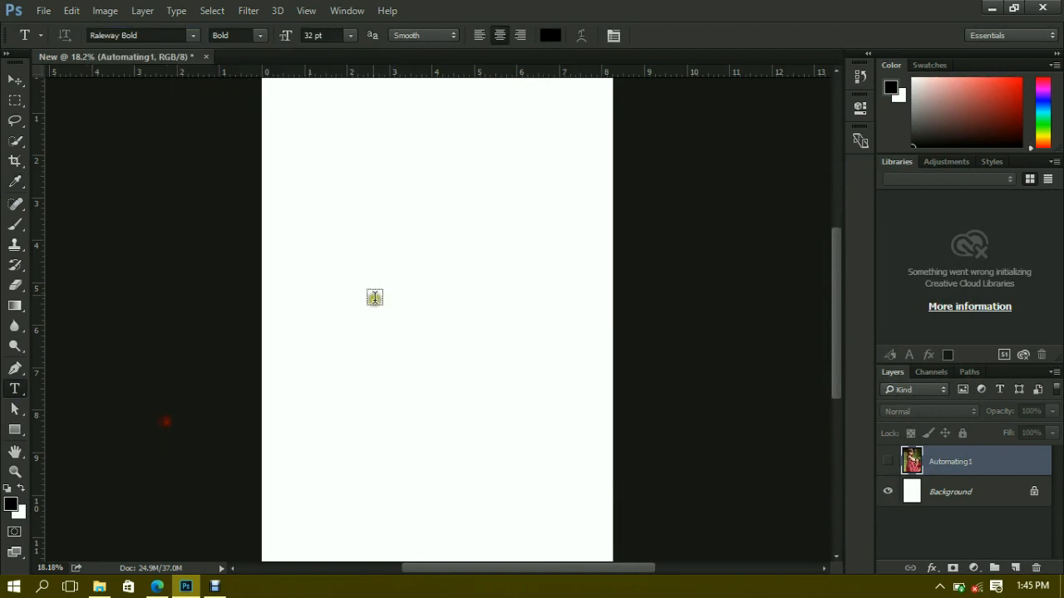
{"action": "left_click", "coordinate": [351, 39]}
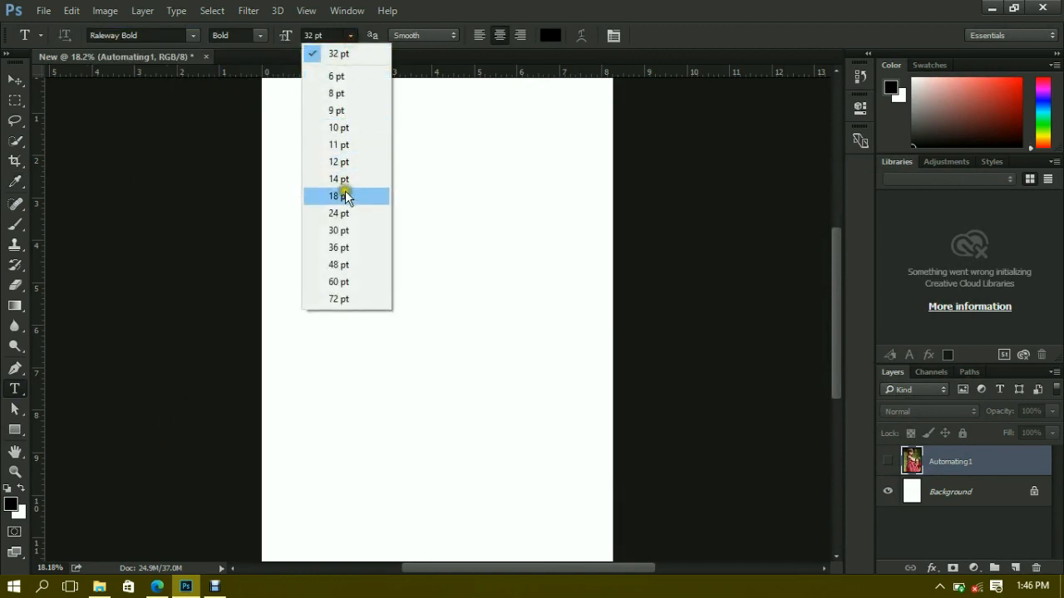
{"action": "left_click", "coordinate": [346, 282]}
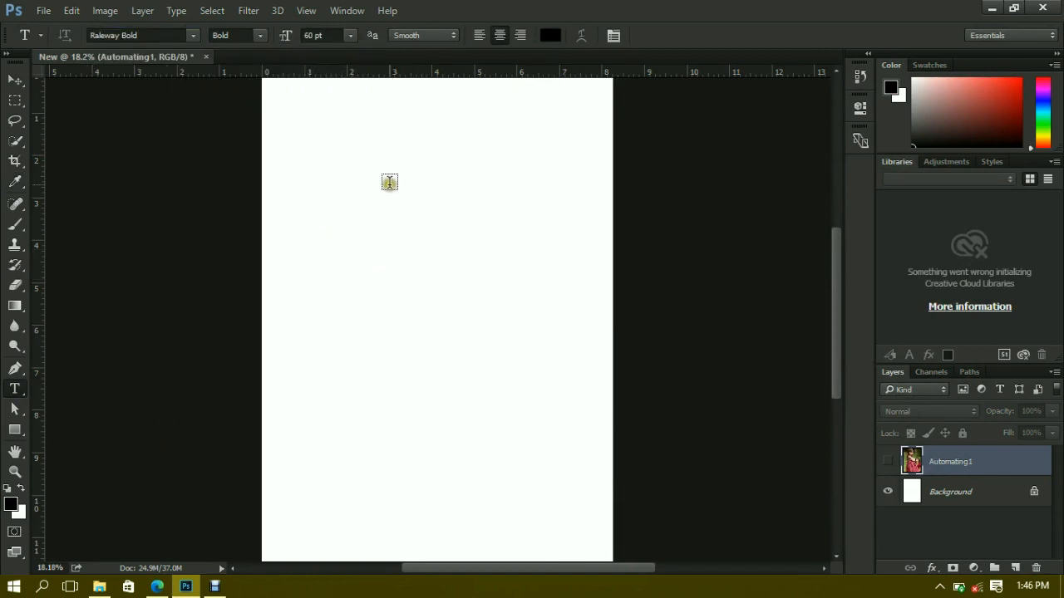
Add the text "The man" near the page's left edge and commit it
{"action": "left_click", "coordinate": [301, 237]}
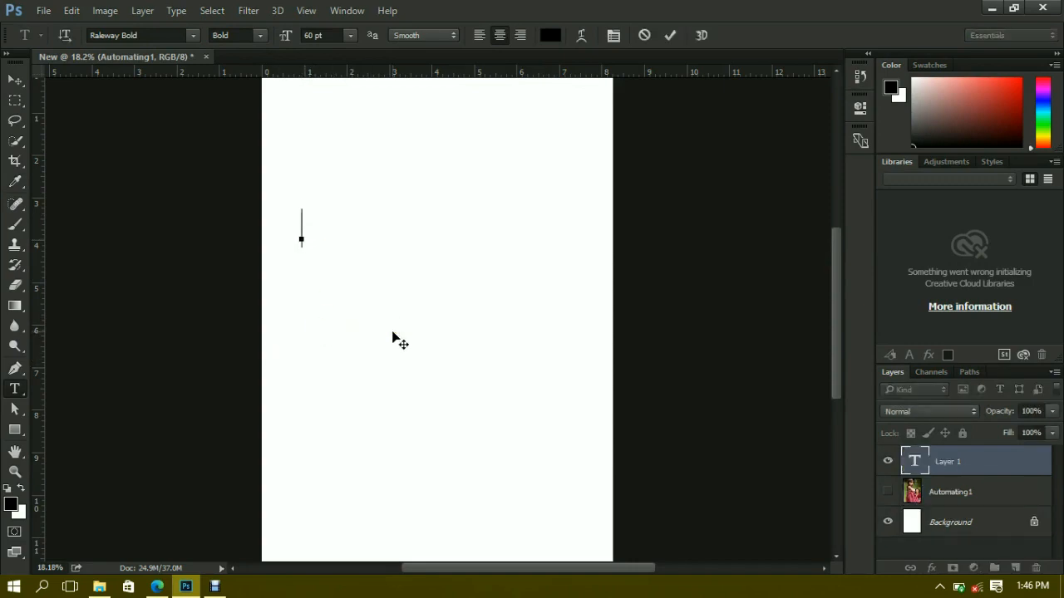
{"action": "type", "text": "The"}
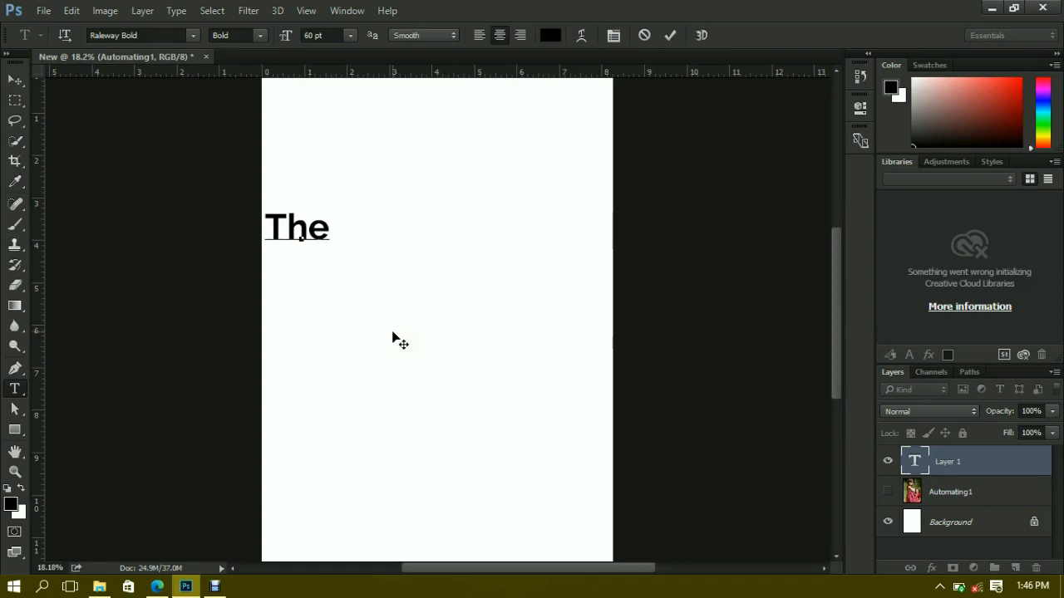
{"action": "type", "text": " man"}
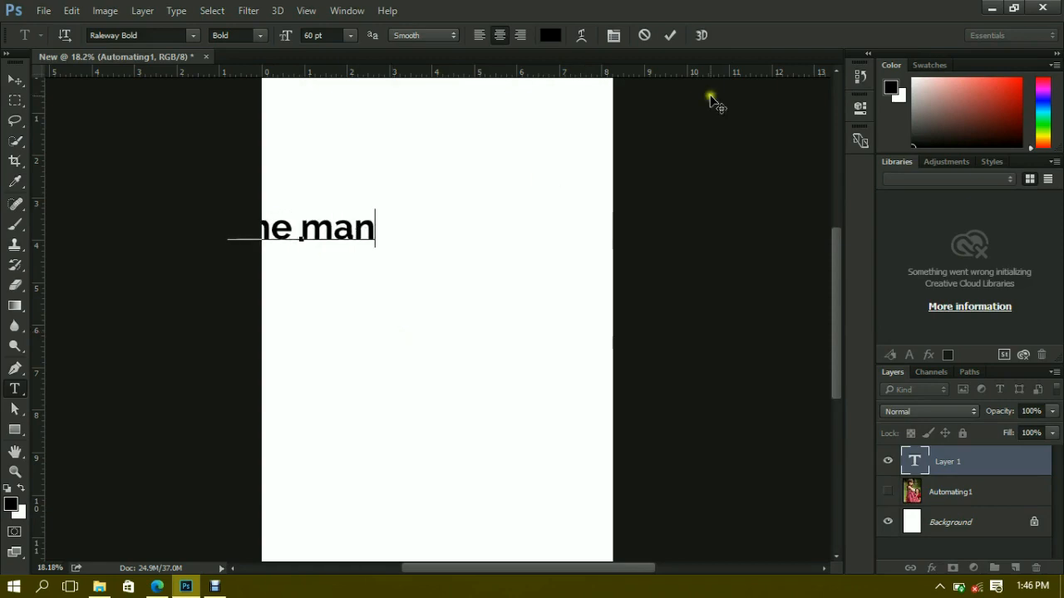
{"action": "left_click", "coordinate": [670, 36]}
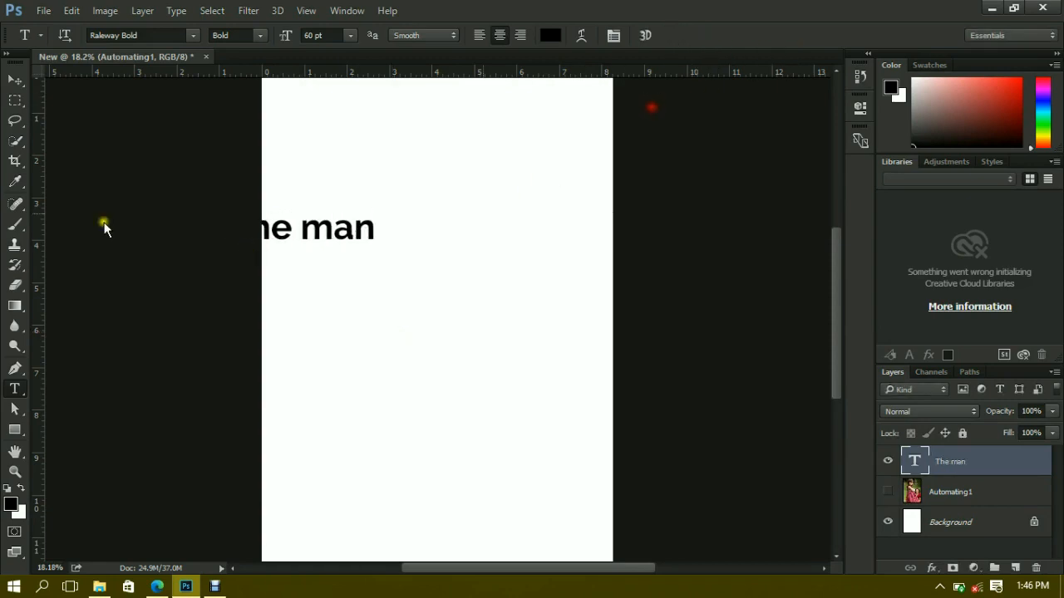
Move the text "The man" to the middle of the page, then delete its layer
{"action": "left_click", "coordinate": [14, 80]}
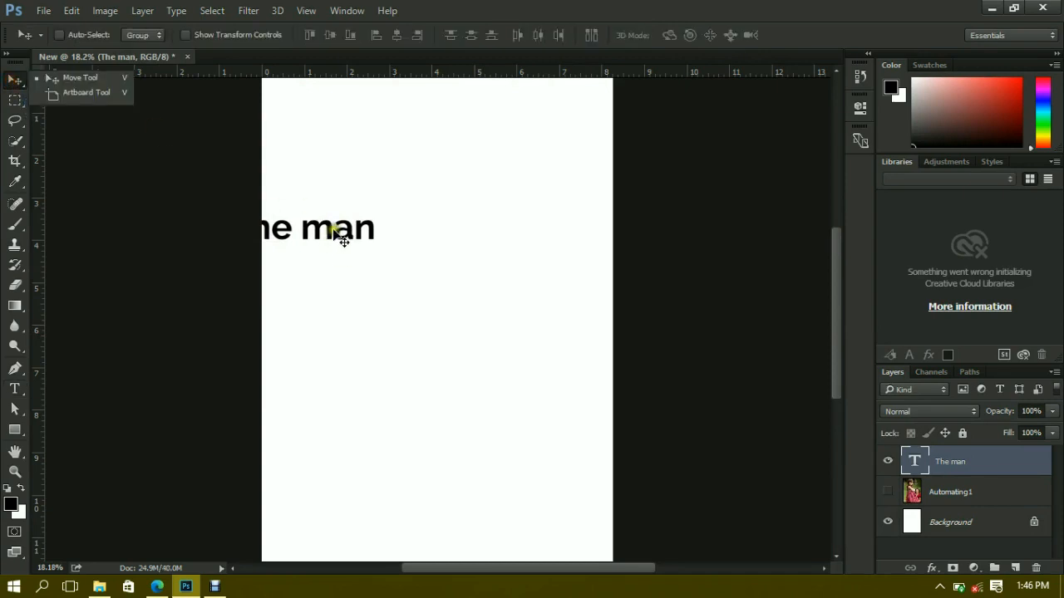
{"action": "left_click_drag", "start_coordinate": [331, 231], "coordinate": [479, 309]}
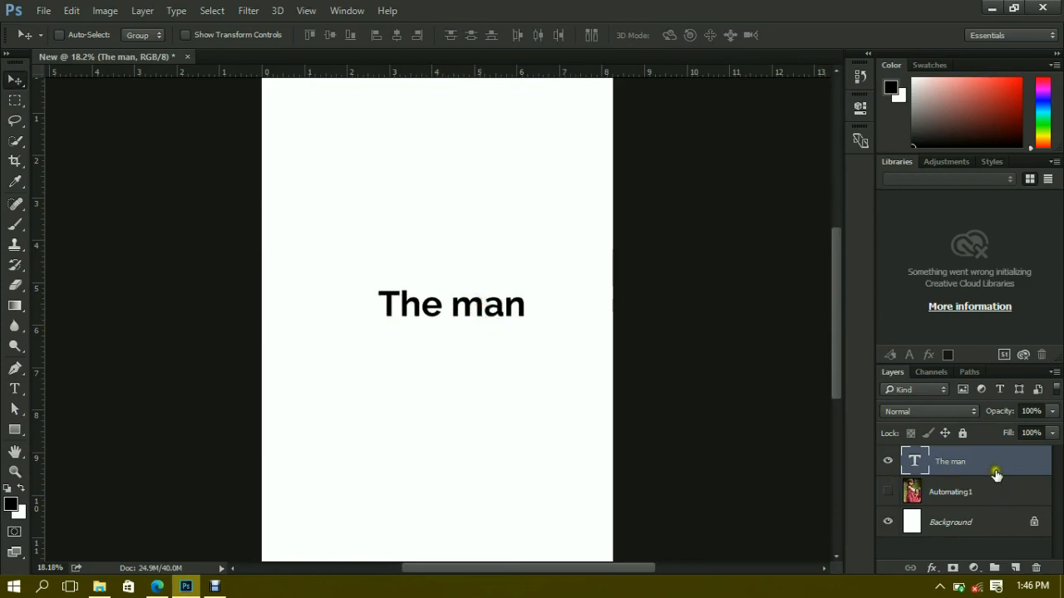
{"action": "left_click_drag", "start_coordinate": [999, 467], "coordinate": [1035, 567]}
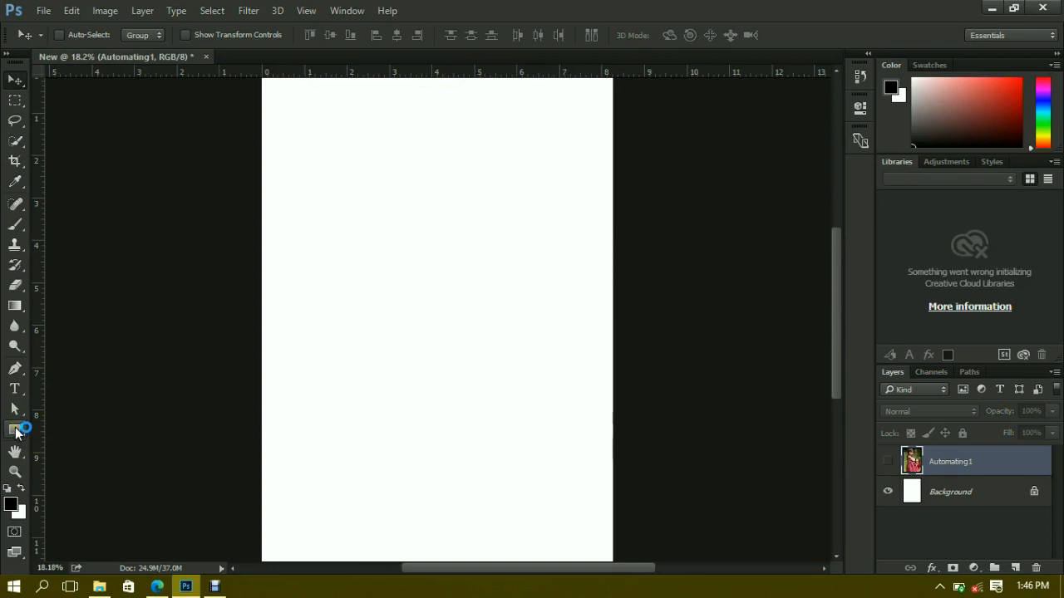
Draw a rectangle about 1679 × 1304 px in the middle of the page and activate the Direct Selection tool
{"action": "left_click", "coordinate": [16, 430]}
{"action": "left_click_drag", "start_coordinate": [319, 227], "coordinate": [557, 412]}
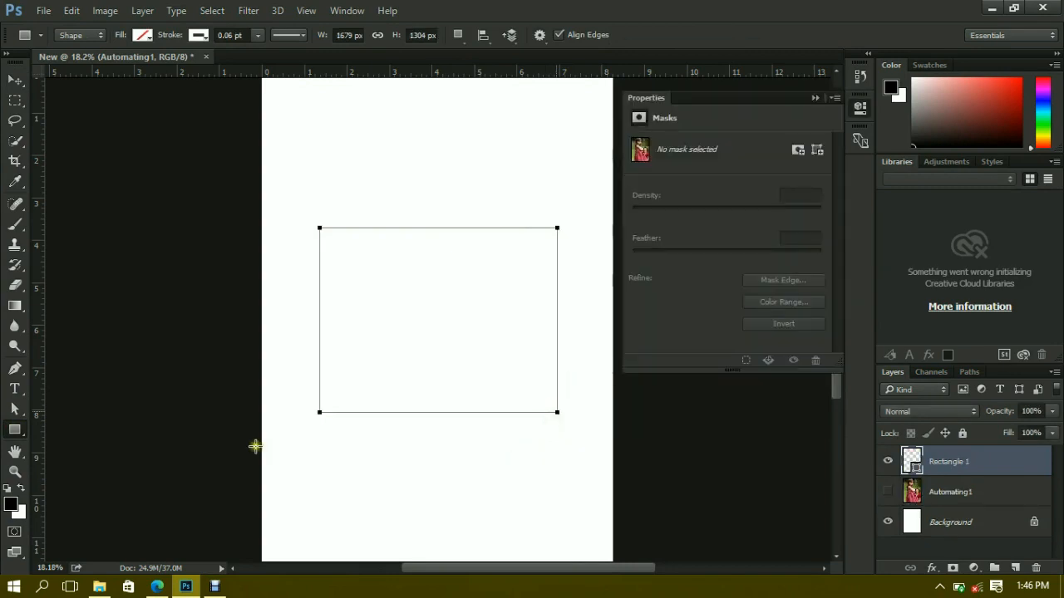
{"action": "left_click", "coordinate": [17, 409]}
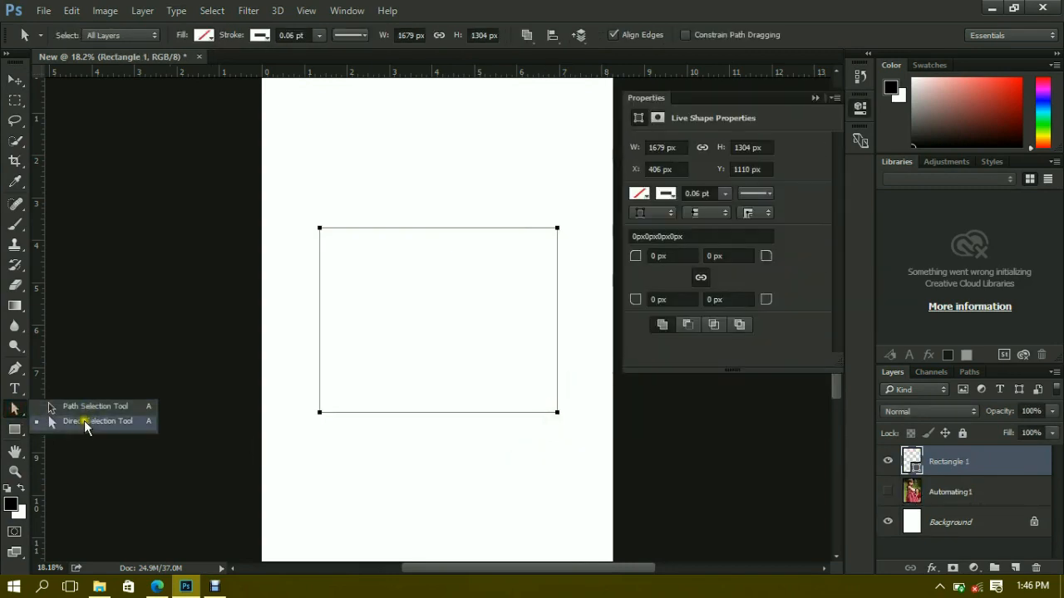
Move the rectangle's upper-right anchor point inward, close to its lower-left corner, with the Direct Selection tool
{"action": "left_click", "coordinate": [85, 422]}
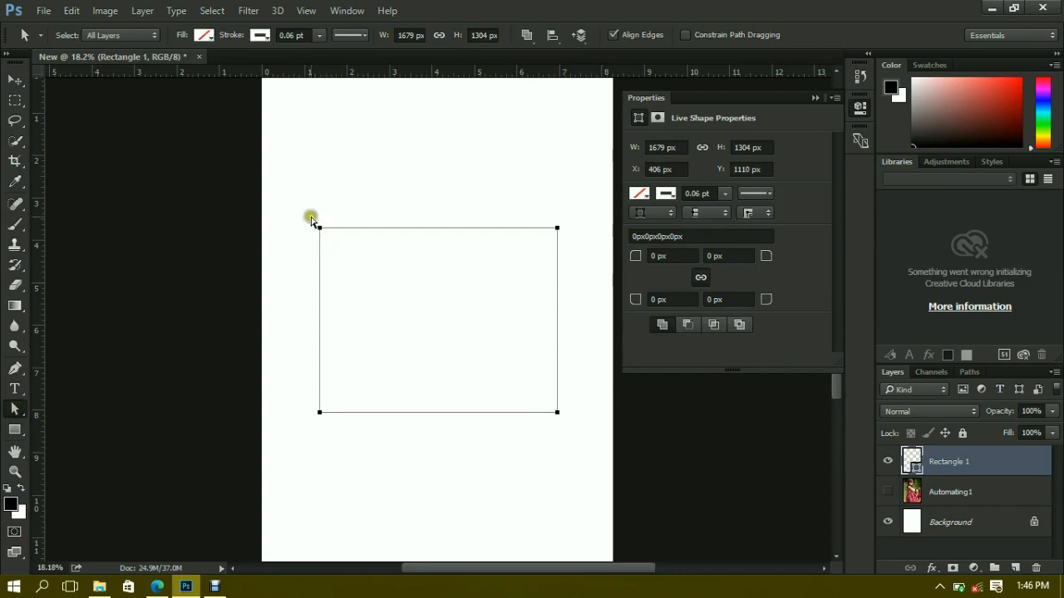
{"action": "left_click_drag", "start_coordinate": [311, 214], "coordinate": [339, 246]}
{"action": "left_click", "coordinate": [555, 229]}
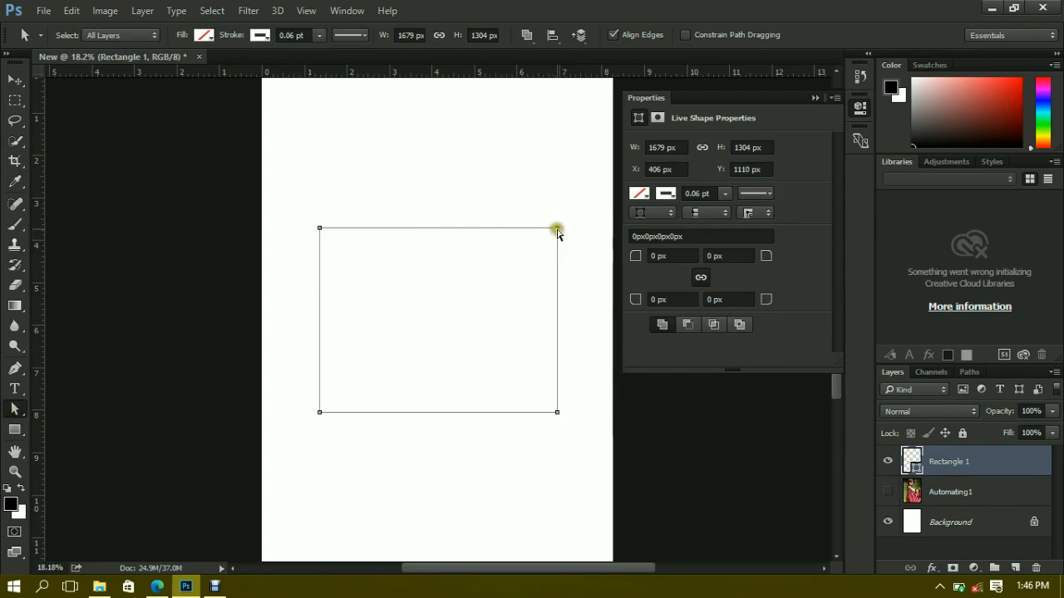
{"action": "left_click_drag", "start_coordinate": [557, 230], "coordinate": [350, 388]}
{"action": "left_click", "coordinate": [493, 230]}
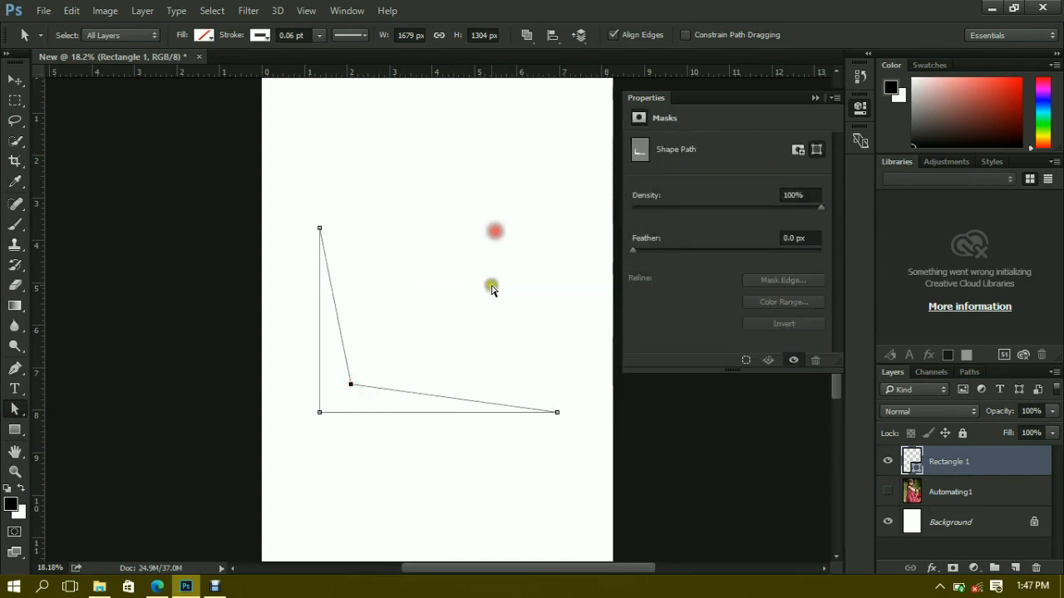
Try the Hand tool on the page, and zoom out to 16.67% with the Zoom tool
{"action": "left_click", "coordinate": [18, 409]}
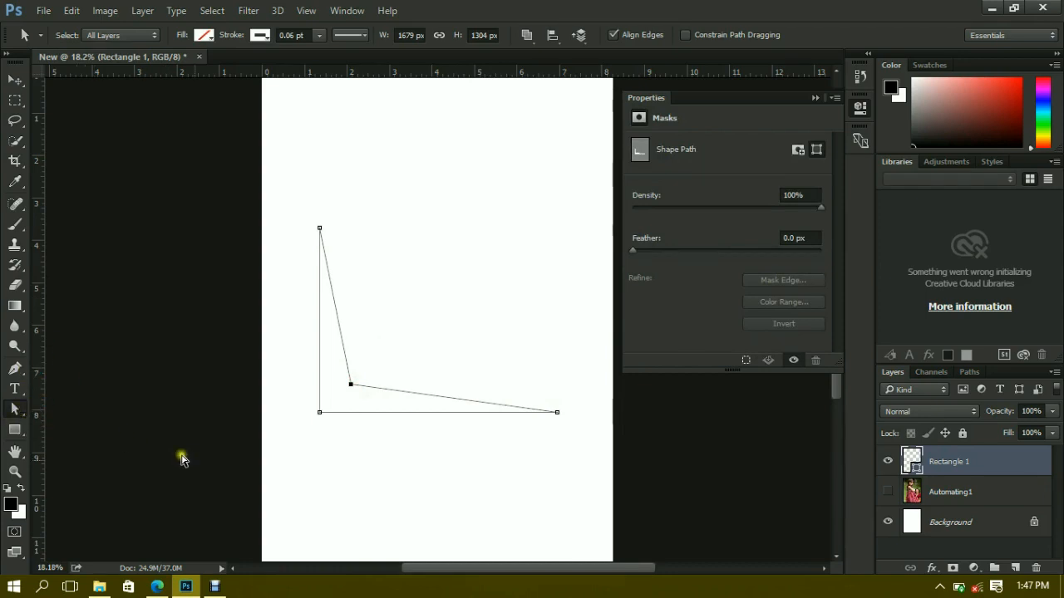
{"action": "left_click", "coordinate": [16, 453]}
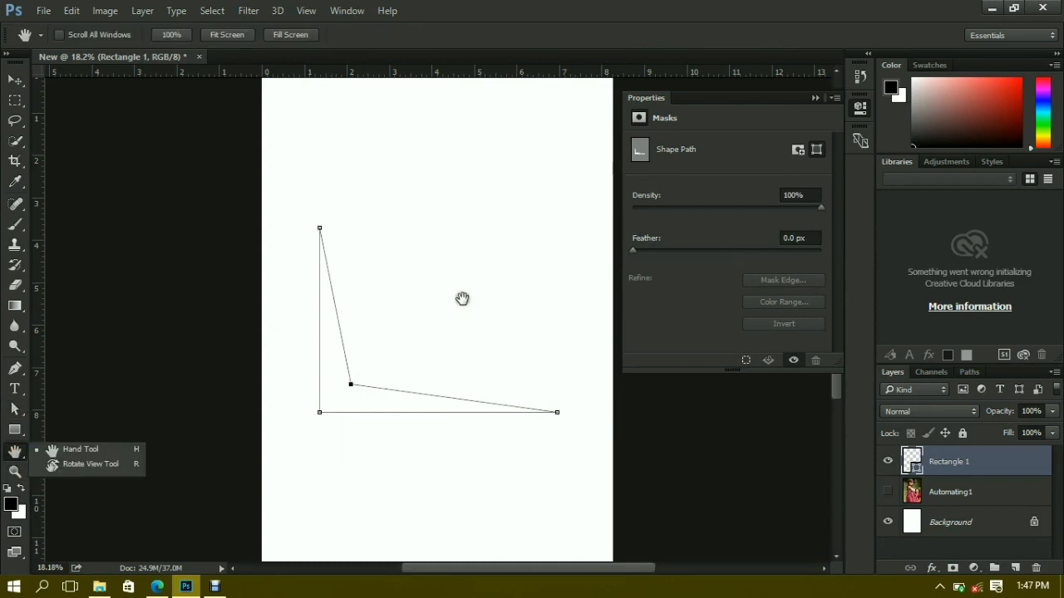
{"action": "left_click_drag", "start_coordinate": [462, 298], "coordinate": [350, 388]}
{"action": "left_click", "coordinate": [15, 471]}
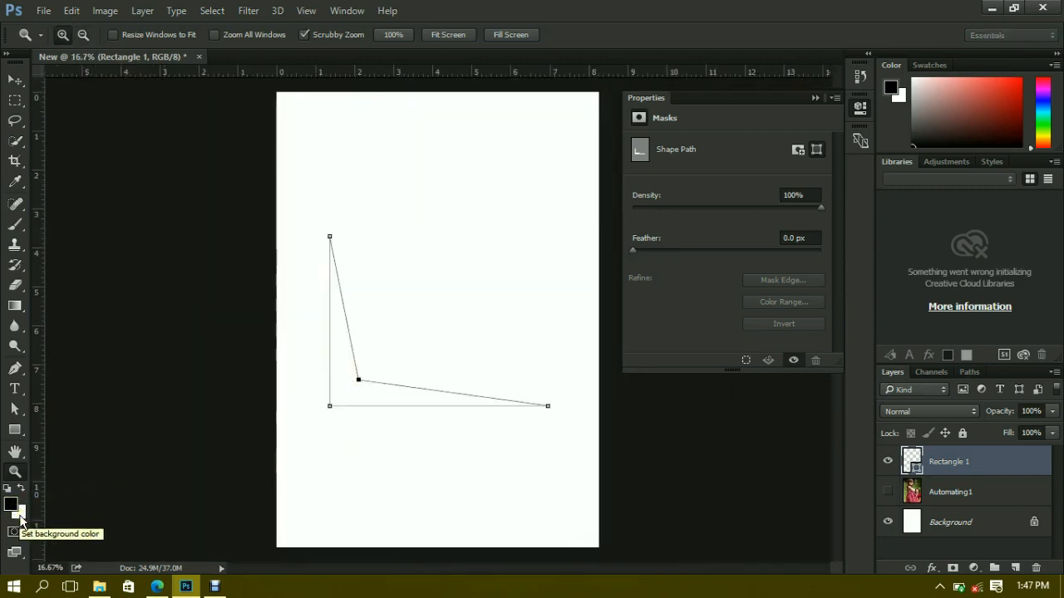
Add a new layer above Rectangle 1 and hide the Rectangle 1 and Background layers
{"action": "left_click", "coordinate": [15, 80]}
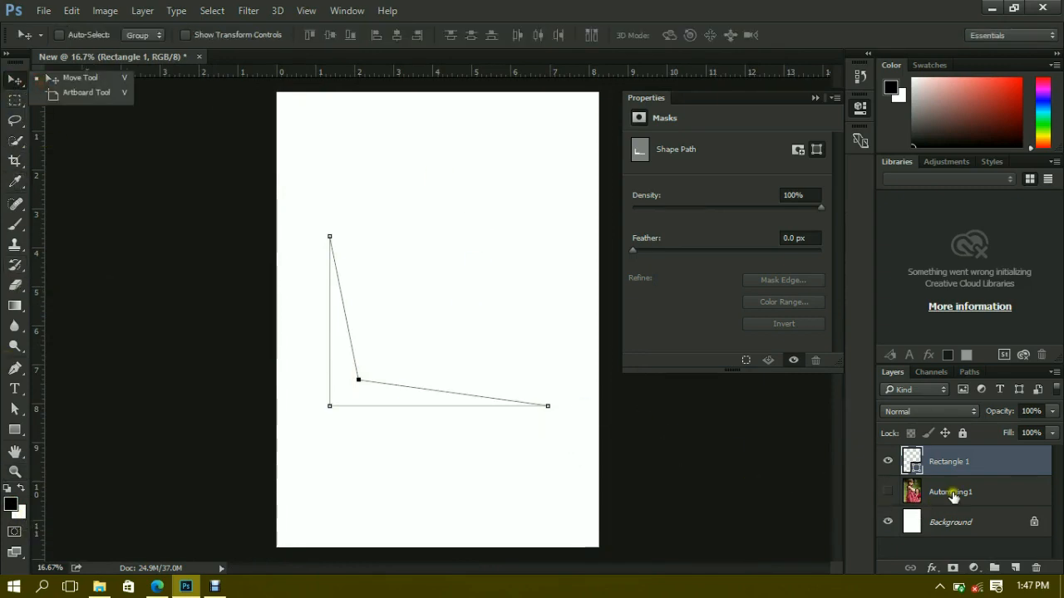
{"action": "left_click", "coordinate": [1014, 566]}
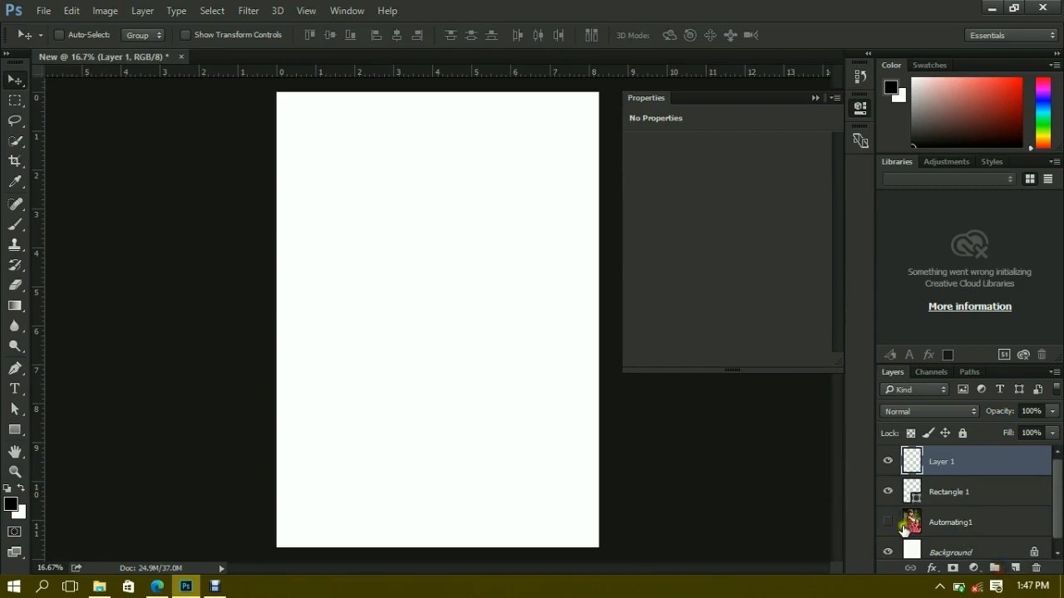
{"action": "left_click", "coordinate": [887, 493]}
{"action": "left_click", "coordinate": [888, 552]}
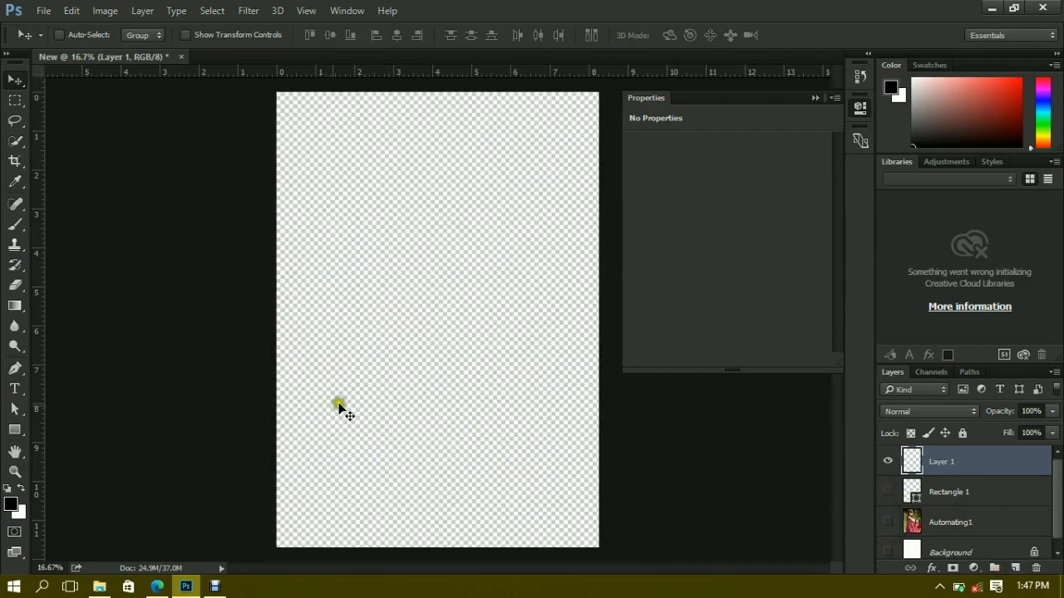
Set the foreground color to red ff0000, fill the new layer with it, and collapse the Properties panel
{"action": "left_click", "coordinate": [10, 505]}
{"action": "left_click", "coordinate": [684, 333]}
{"action": "type", "text": "ff0000"}
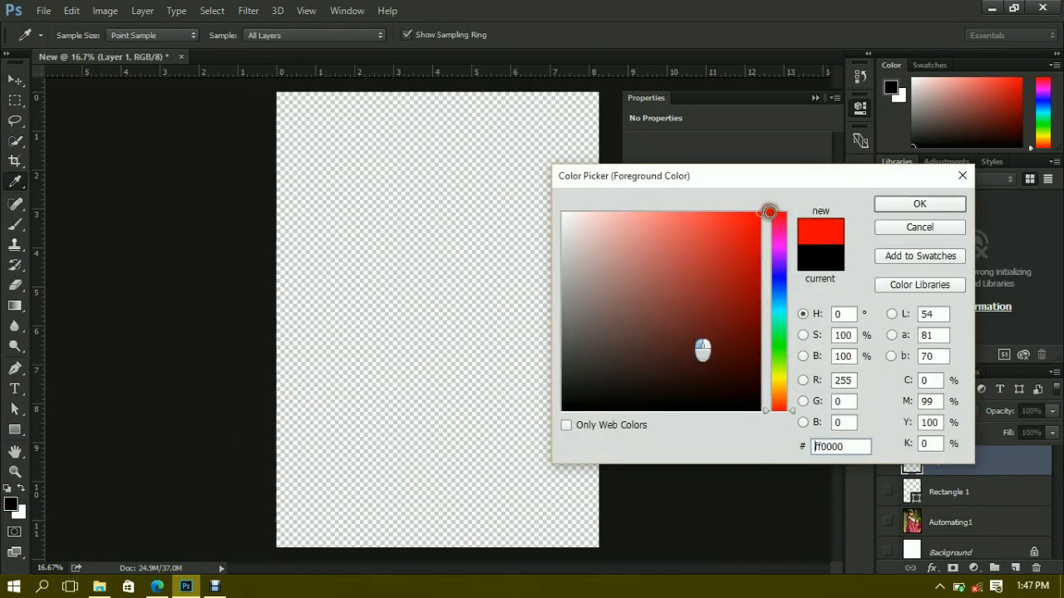
{"action": "left_click", "coordinate": [915, 206]}
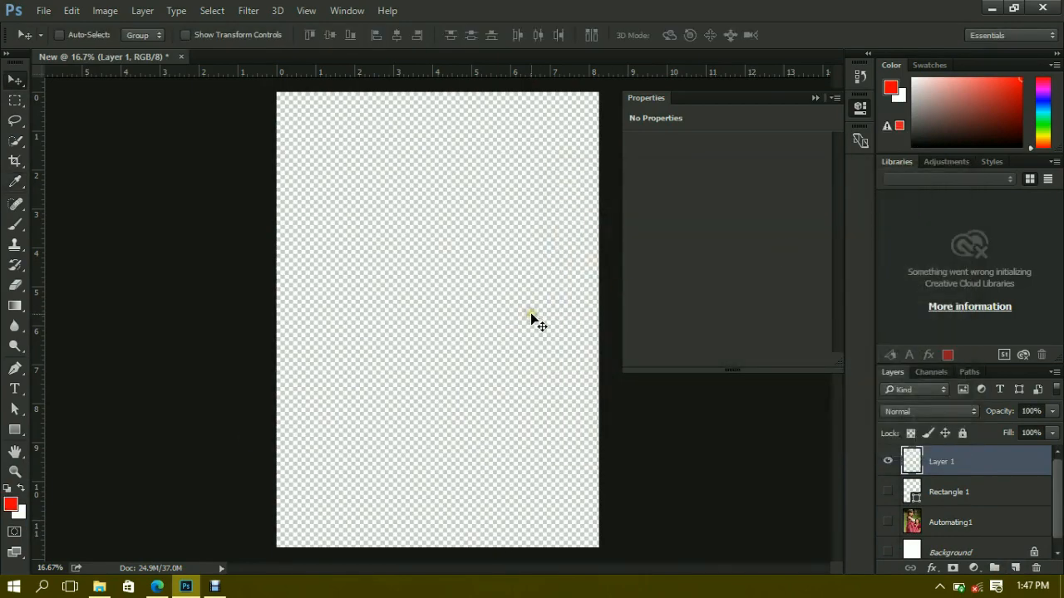
{"action": "key", "text": "alt+BackSpace"}
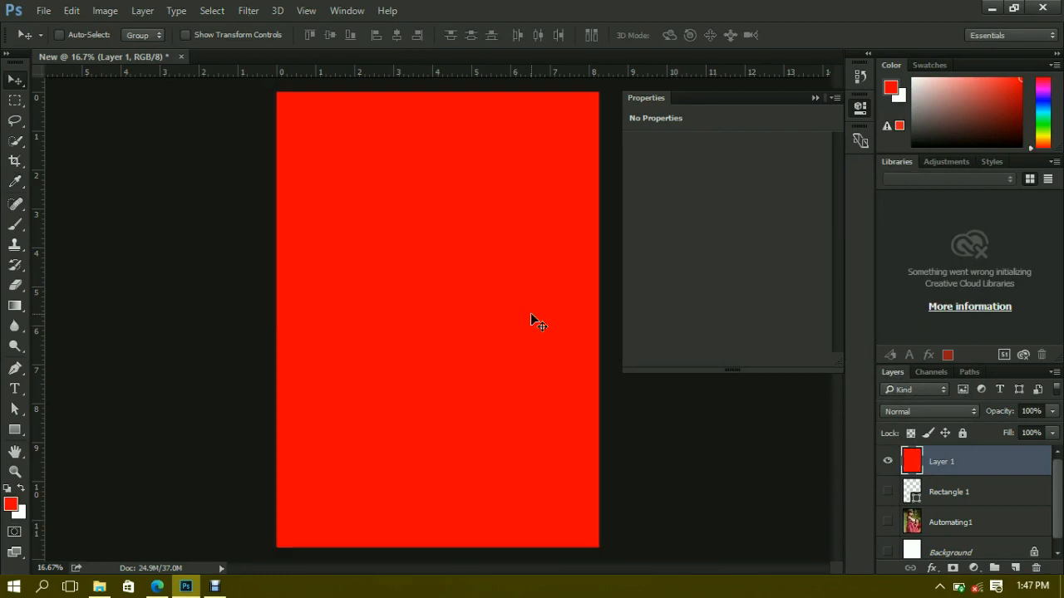
{"action": "left_click", "coordinate": [815, 98]}
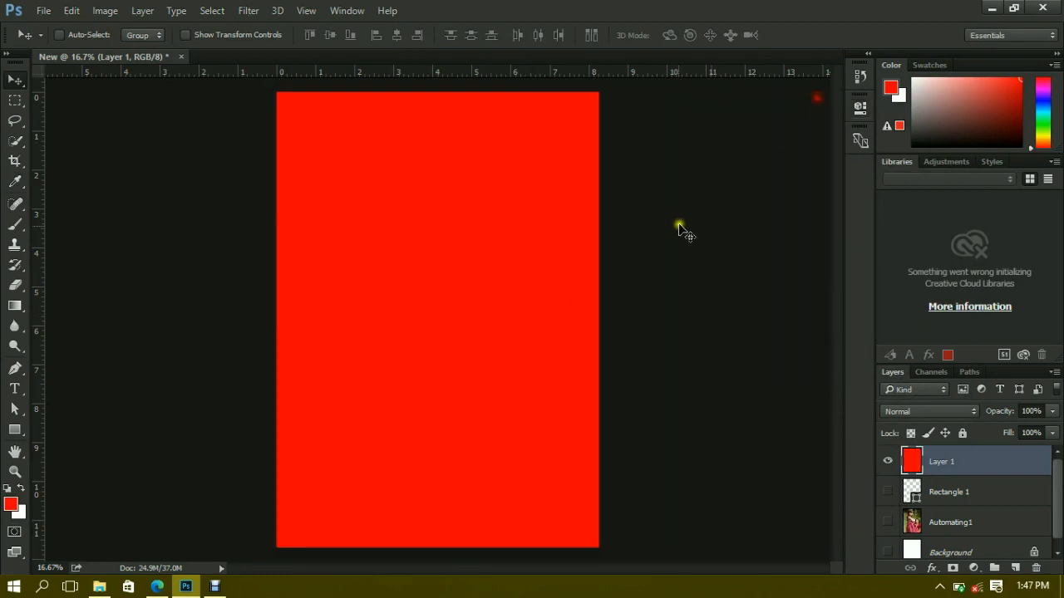